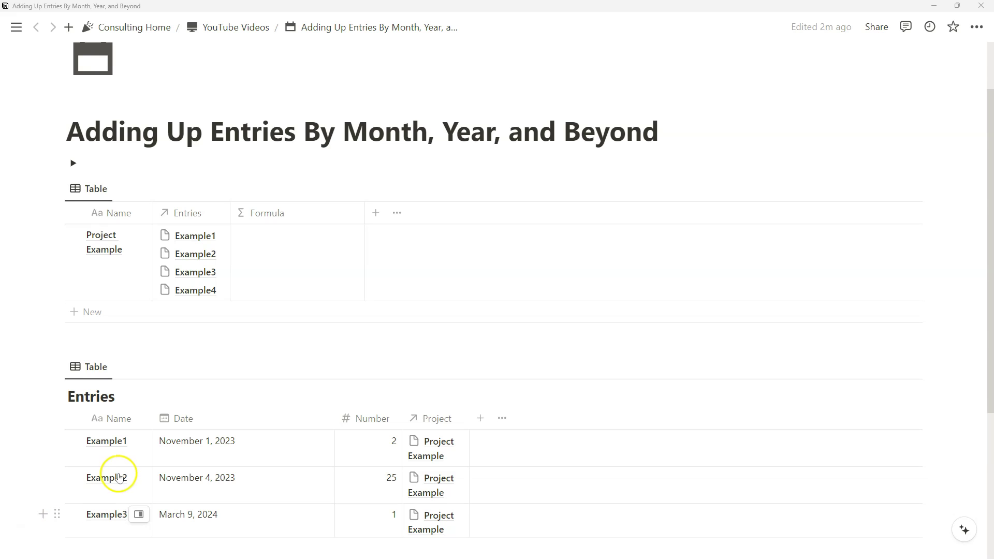
Widen the Entries table's Project column so the Project Example names fit on one line.
scroll(185, 425, "up", 1)
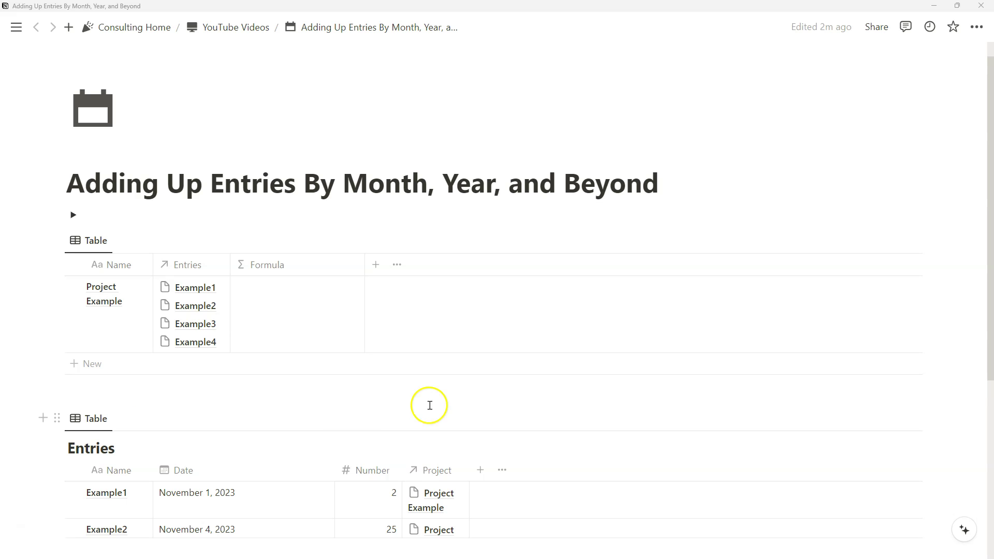
scroll(293, 220, "down", 1)
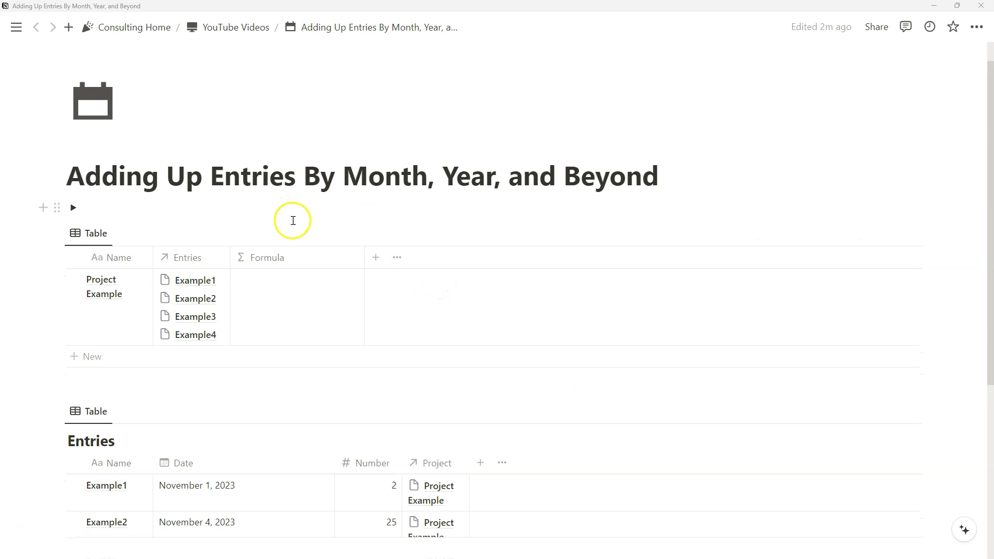
left_click_drag(472, 363, 499, 367)
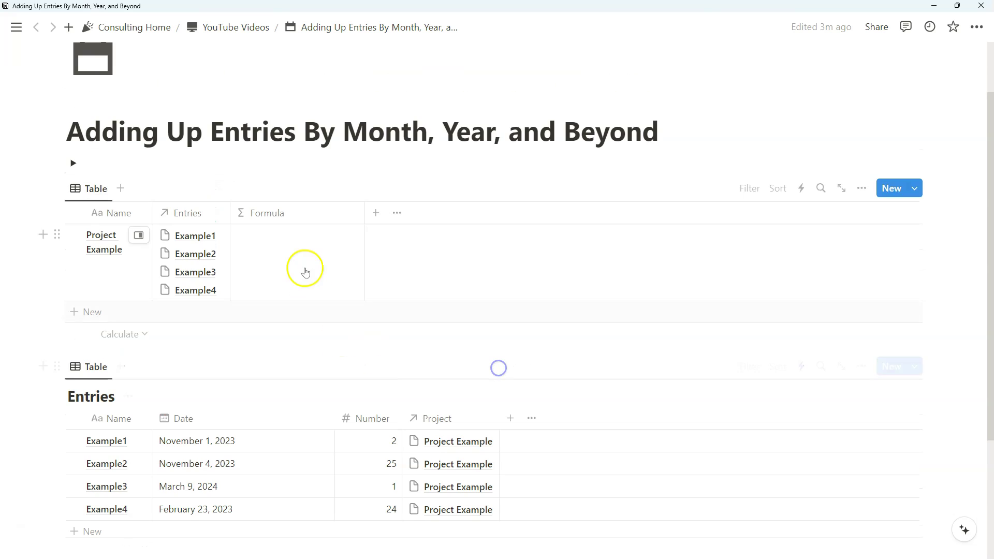
Start the project's formula with map(Entries.filter(...)).
left_click(302, 241)
type("map")
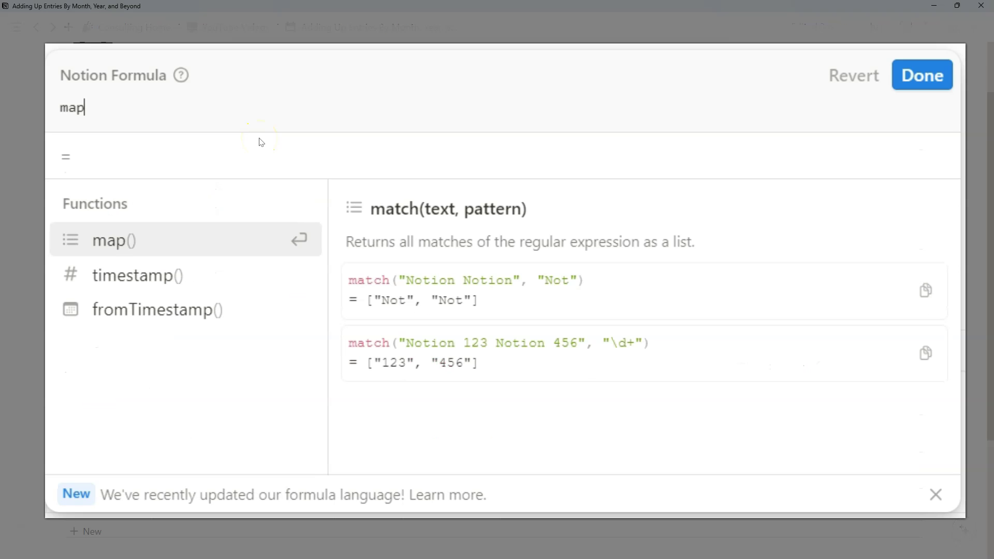
key("Return")
left_click(171, 243)
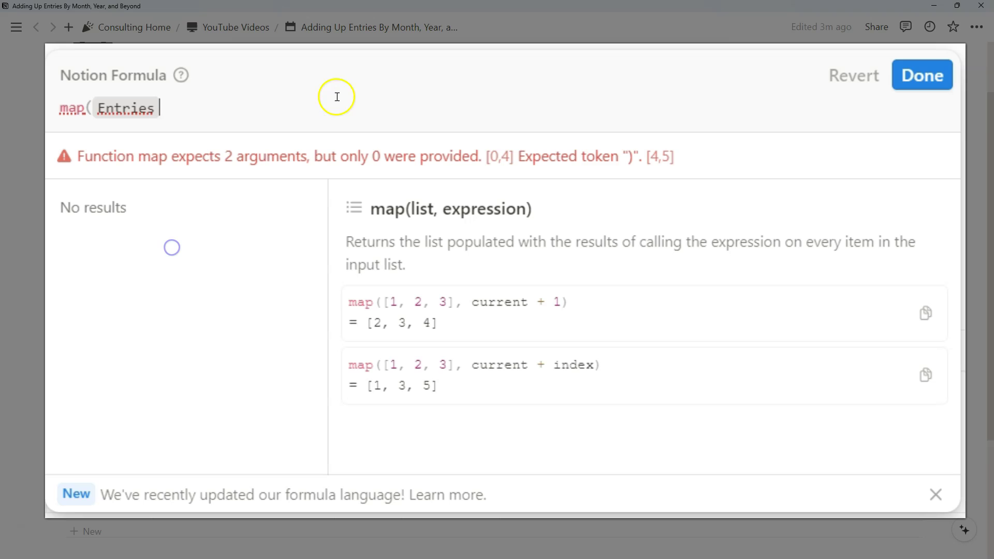
type(".filter")
key("Return")
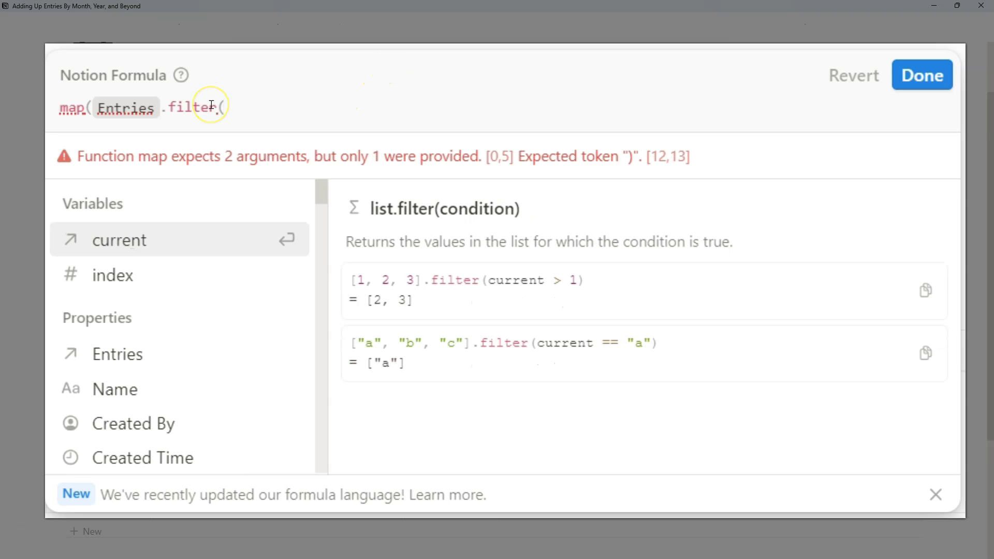
Add the filter condition month(current.Date) == month(now()) and map each entry to current.Number.
type("month")
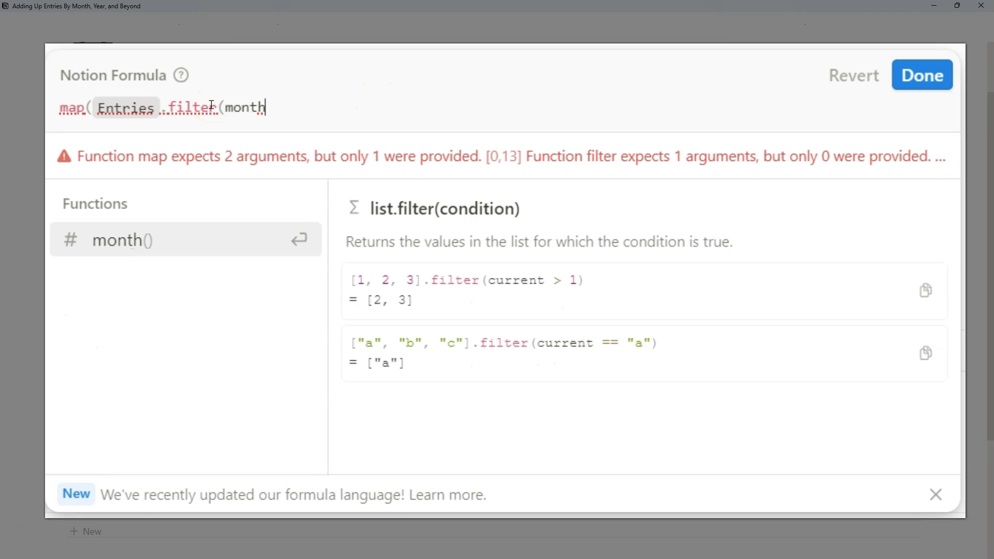
key("Return")
type("current.")
left_click(151, 343)
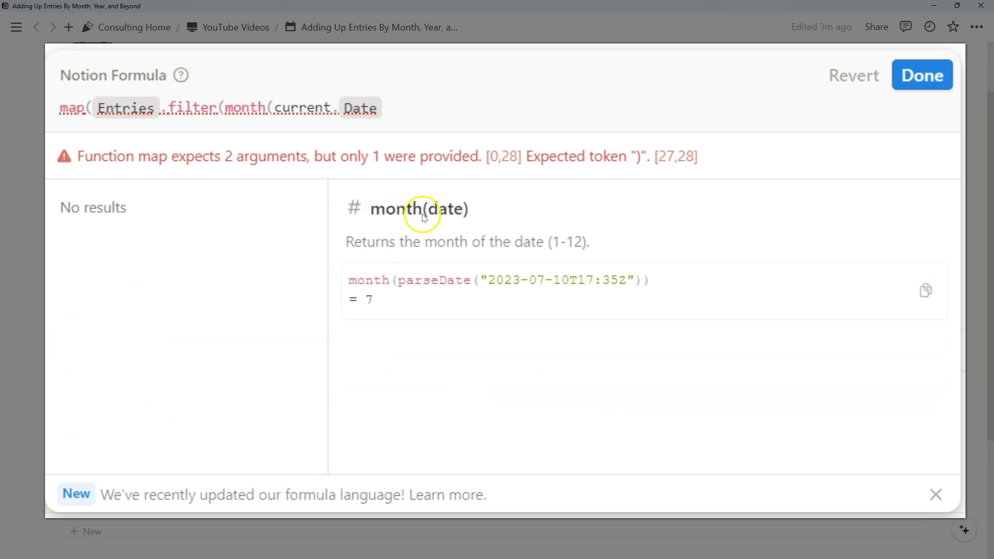
type(").")
type("=")
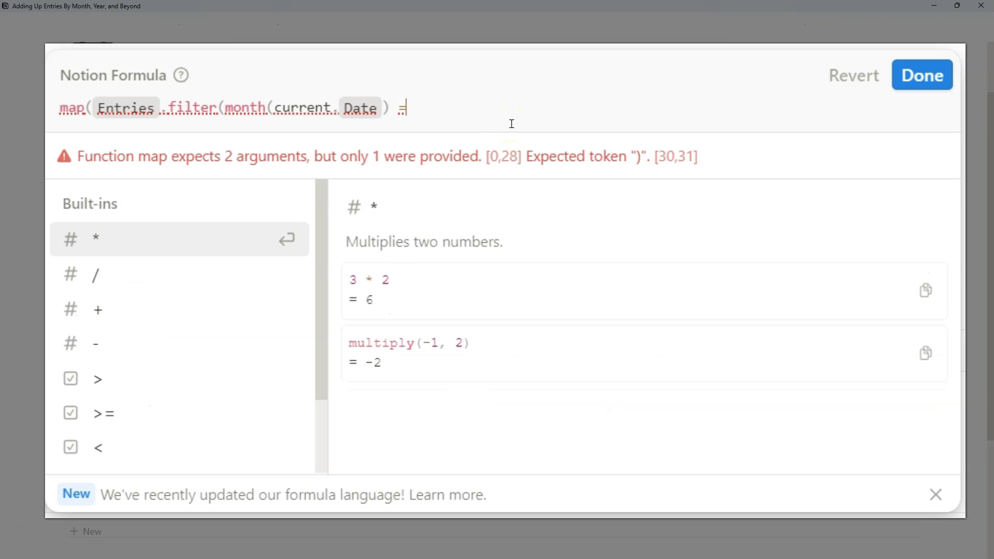
type("= month(now()")
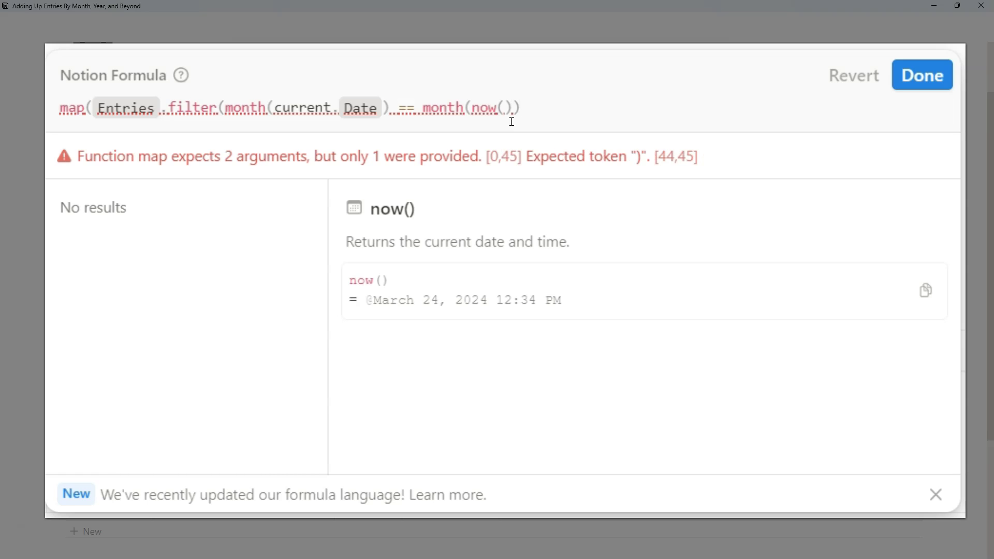
type(",current")
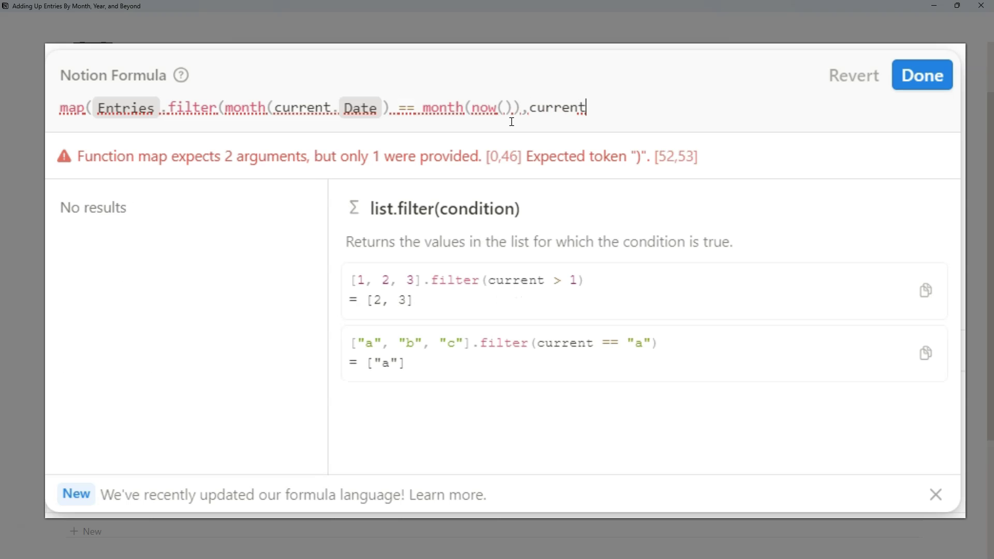
type(".number")
left_click(233, 227)
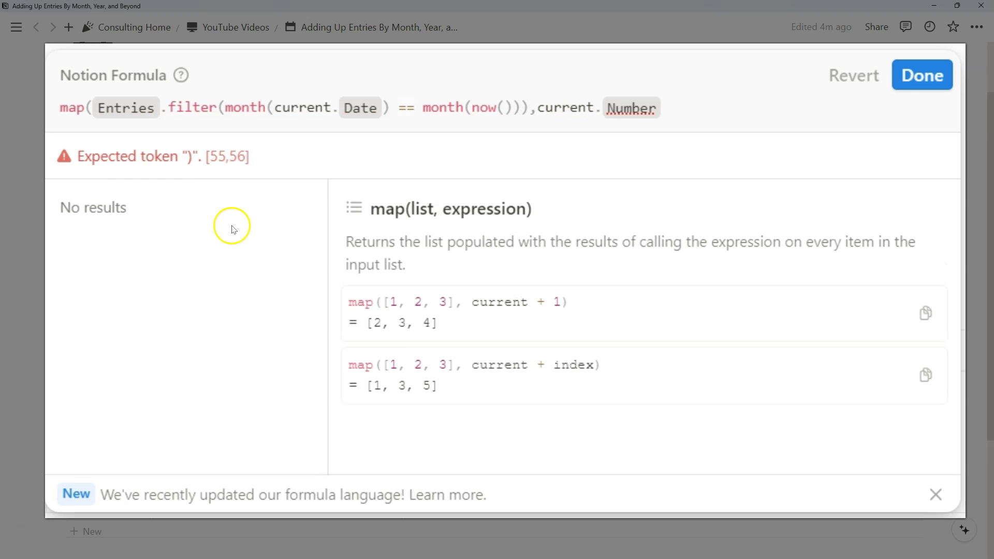
Close the map formula with its final bracket and confirm it.
type(")")
left_click(922, 76)
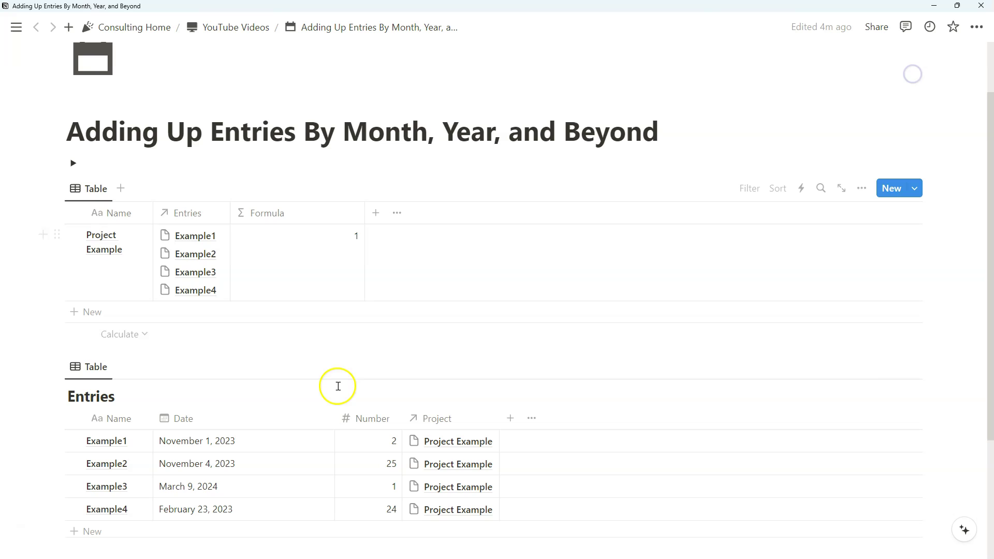
scroll(344, 445, "down", 1)
left_click(306, 244)
left_click(705, 263)
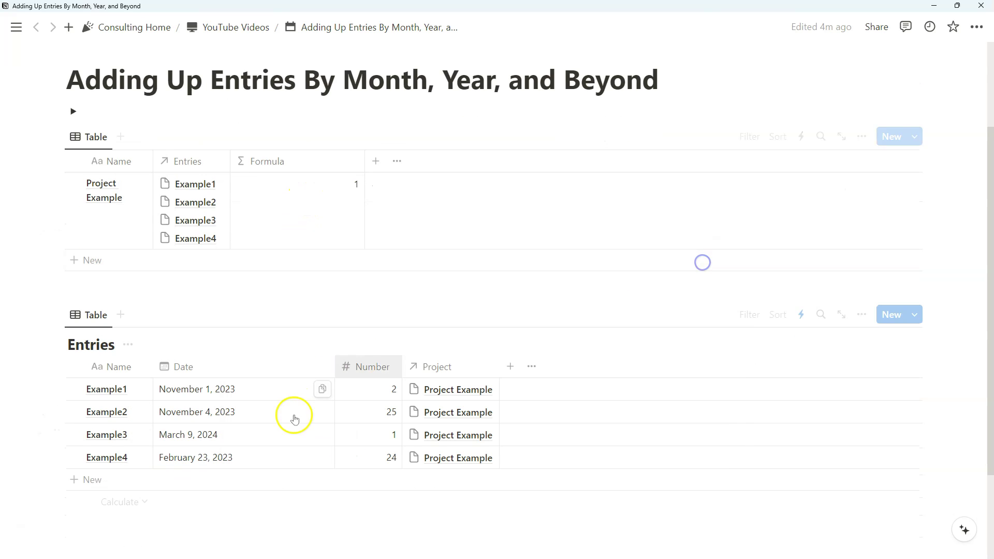
Change Example4's date to March 3, 2023.
left_click(262, 457)
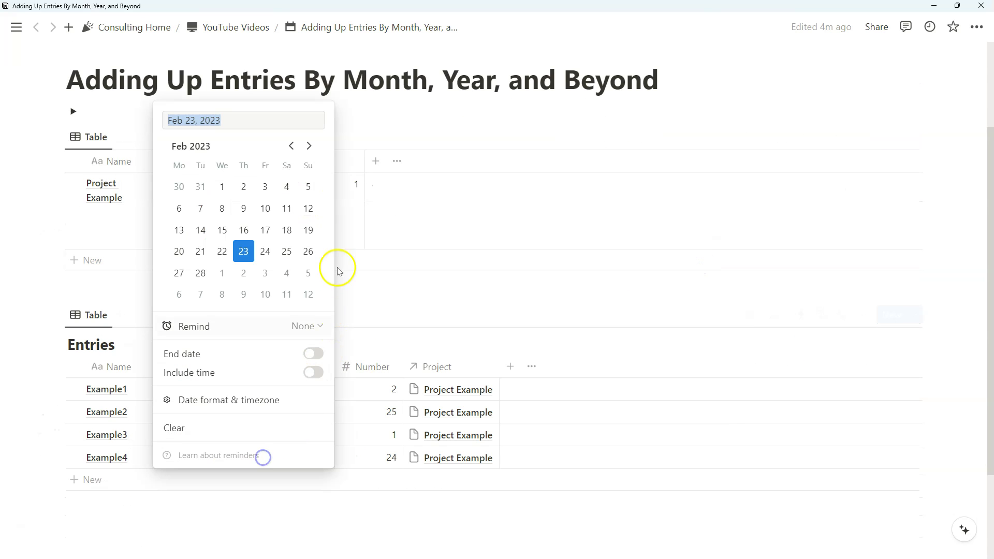
left_click(261, 273)
left_click(436, 317)
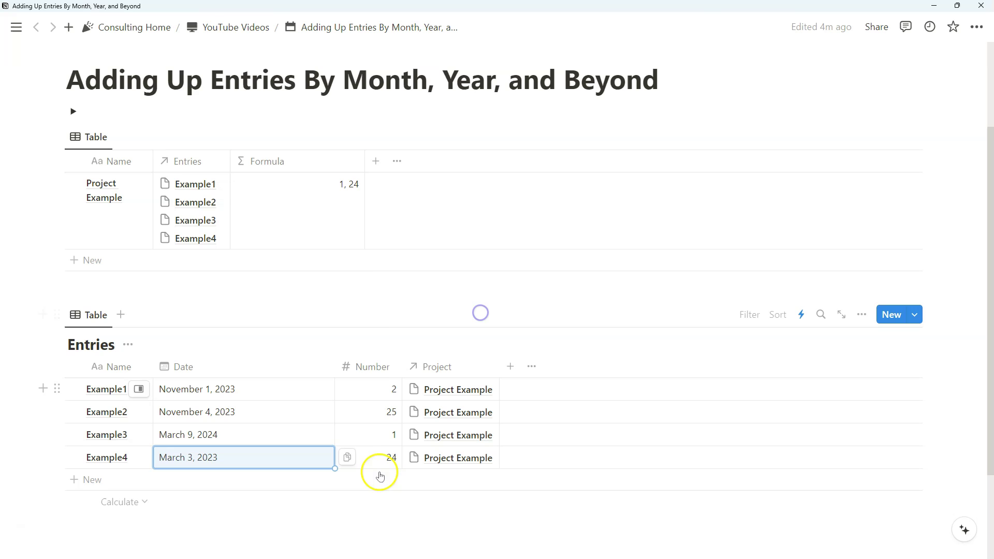
Append .sum() so the formula totals 25, then expand the date-function reference.
left_click(337, 194)
type(".sum")
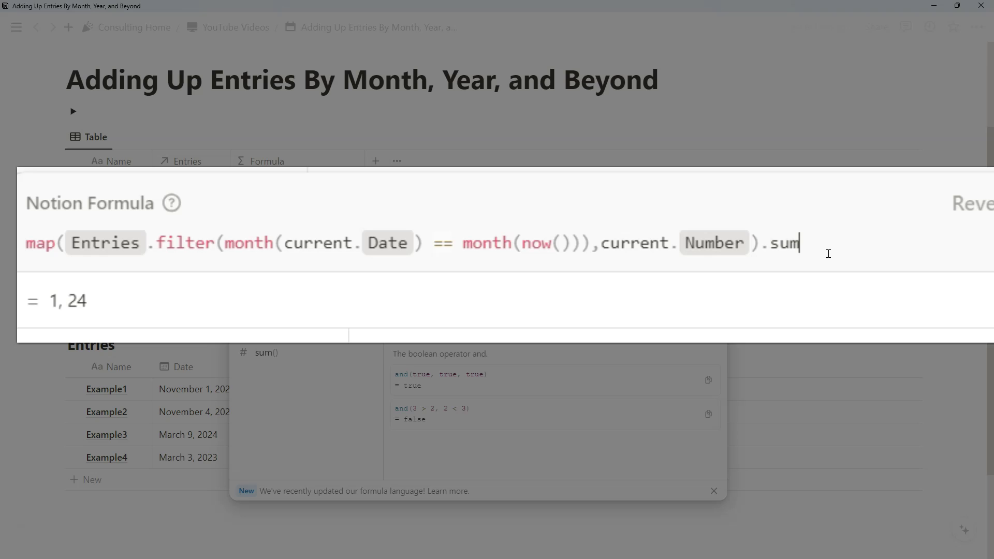
type("(")
key("Return")
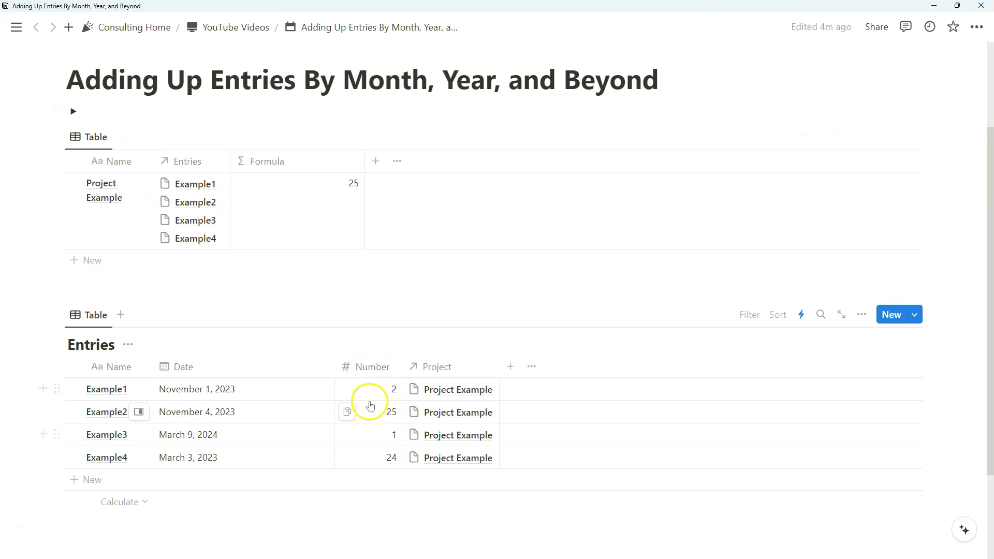
left_click(287, 201)
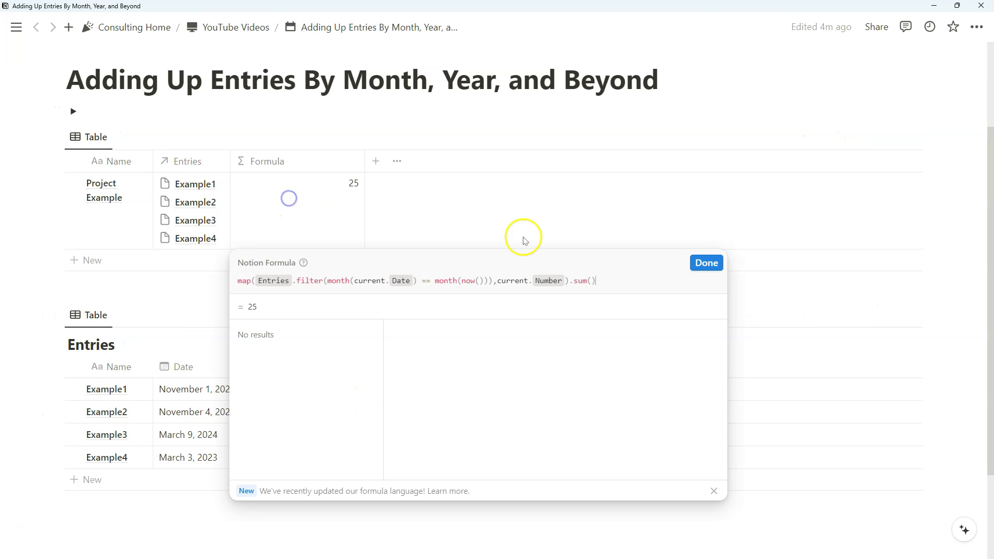
left_click(492, 280)
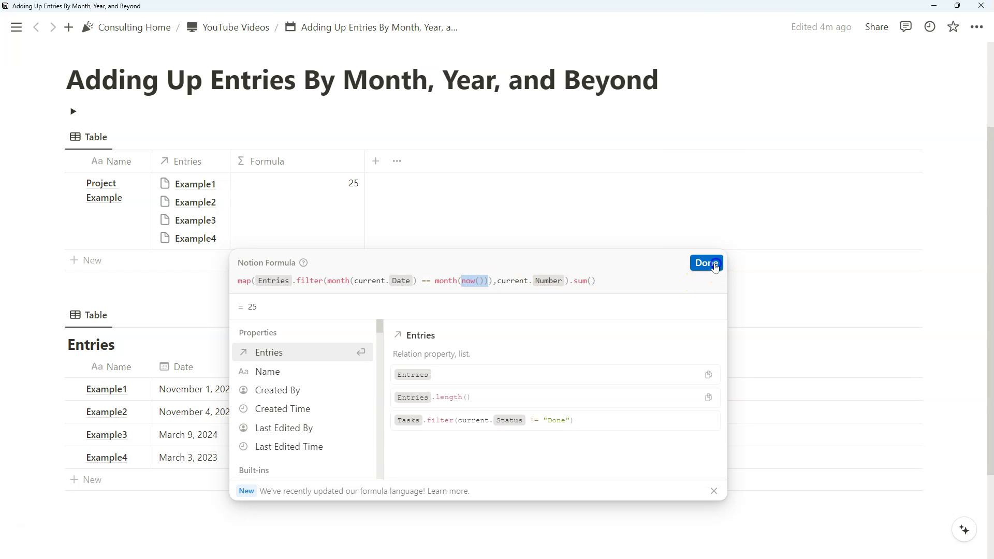
left_click(711, 264)
left_click(73, 111)
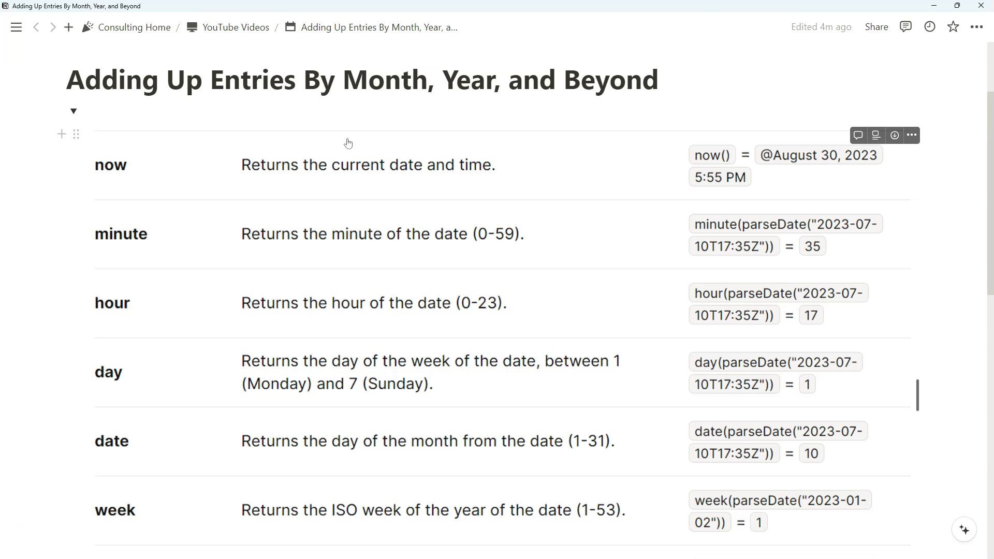
Scroll through the now-to-year date-function rows, then back up to the tables.
scroll(348, 143, "down", 1)
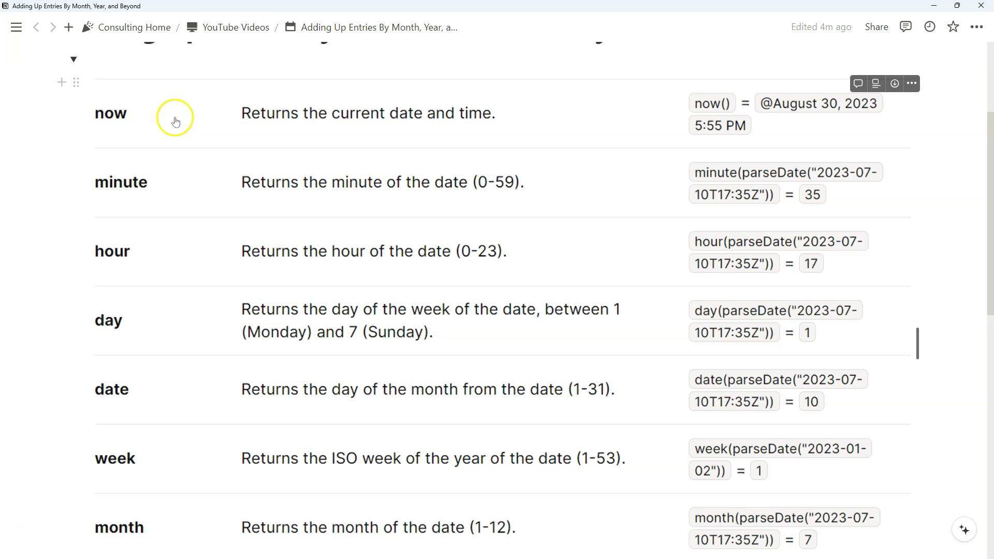
scroll(214, 119, "down", 1)
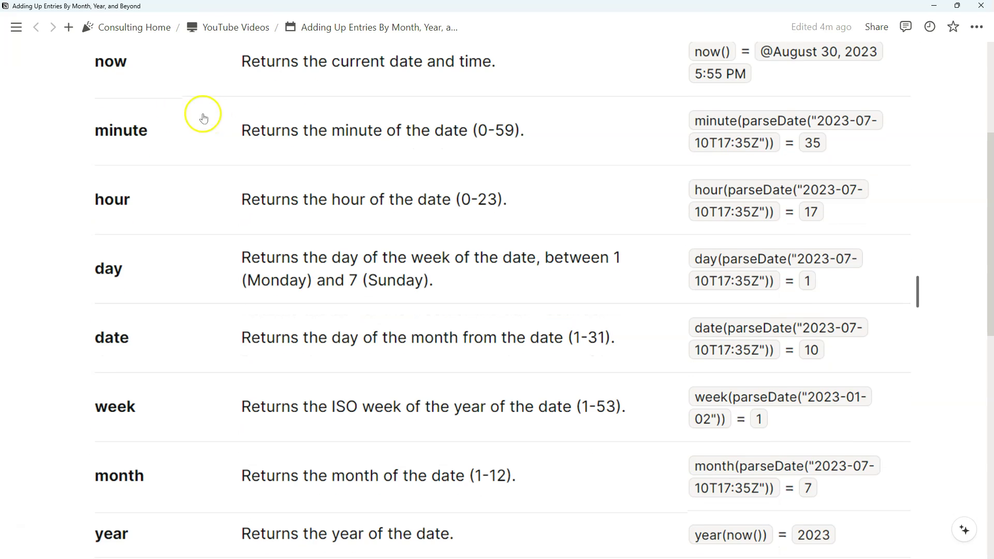
scroll(445, 173, "down", 1)
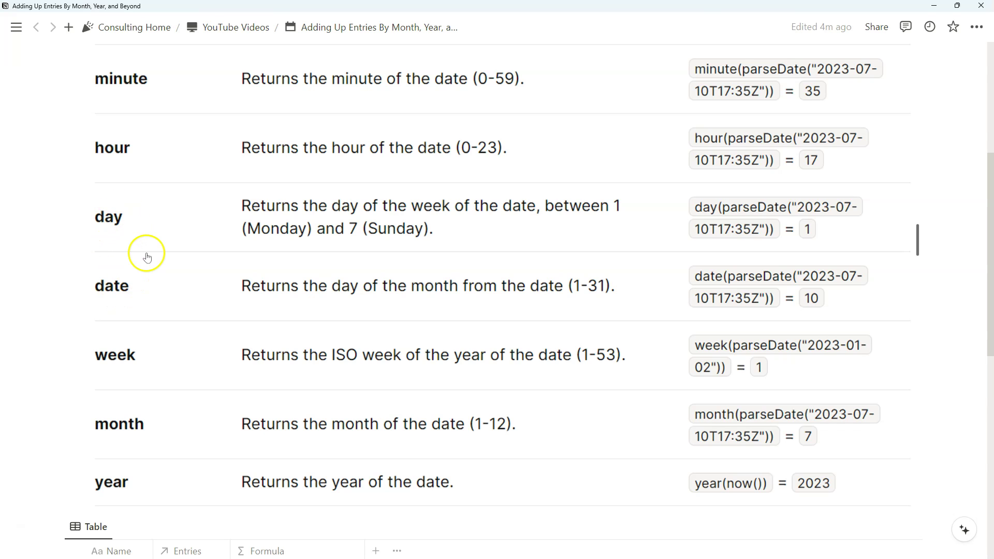
scroll(150, 274, "up", 10)
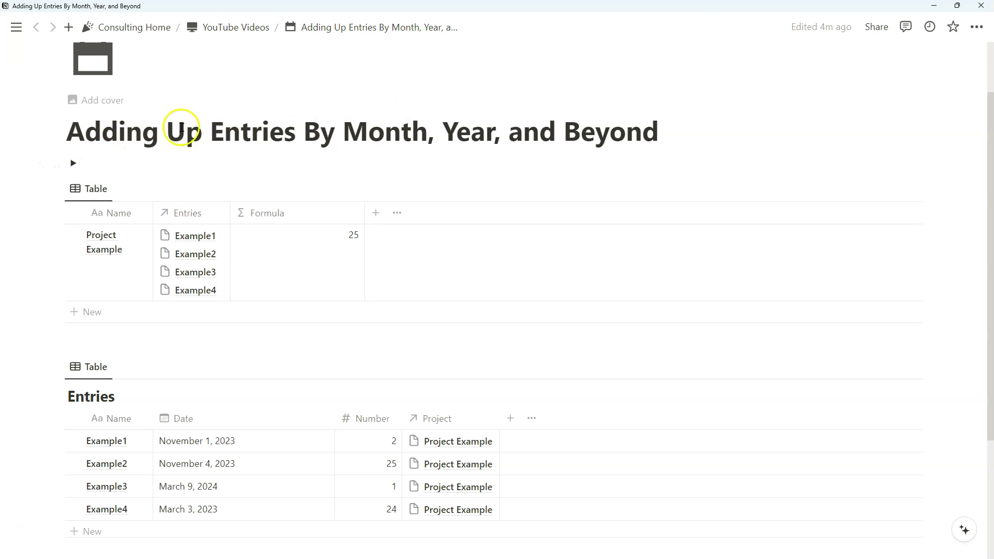
Add a Number property named Month to the project table.
left_click(303, 246)
left_click_drag(492, 81, 436, 82)
key("Escape")
left_click(377, 211)
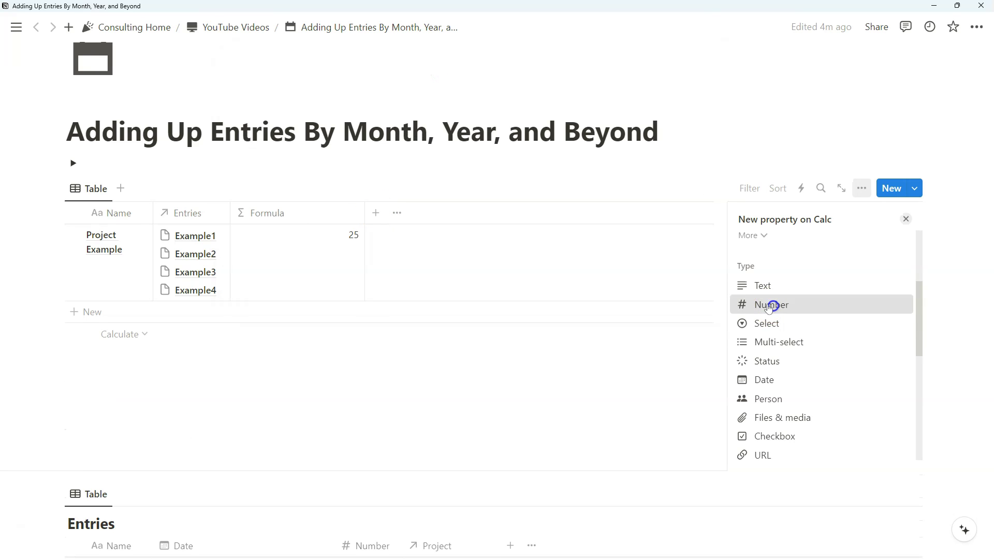
left_click(771, 305)
double_click(818, 246)
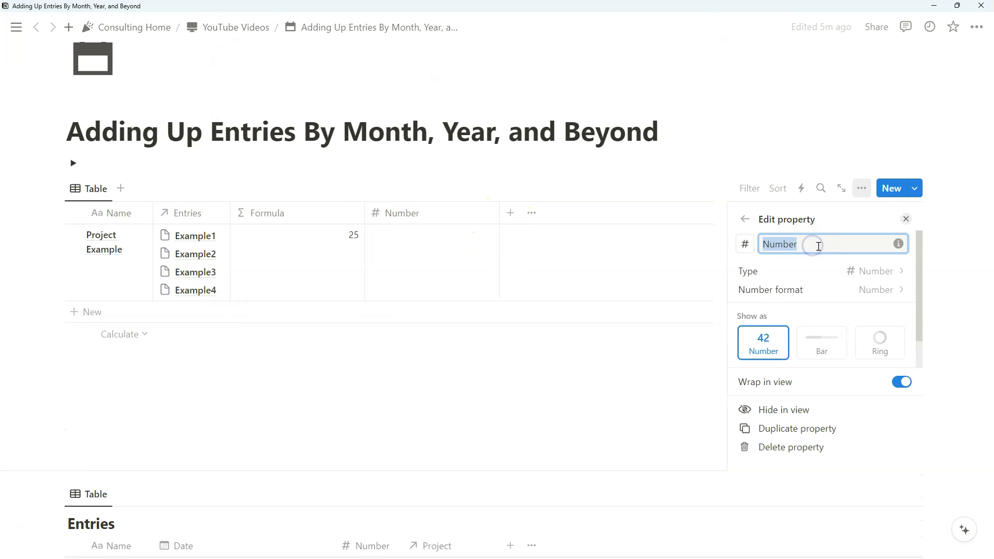
type("Month")
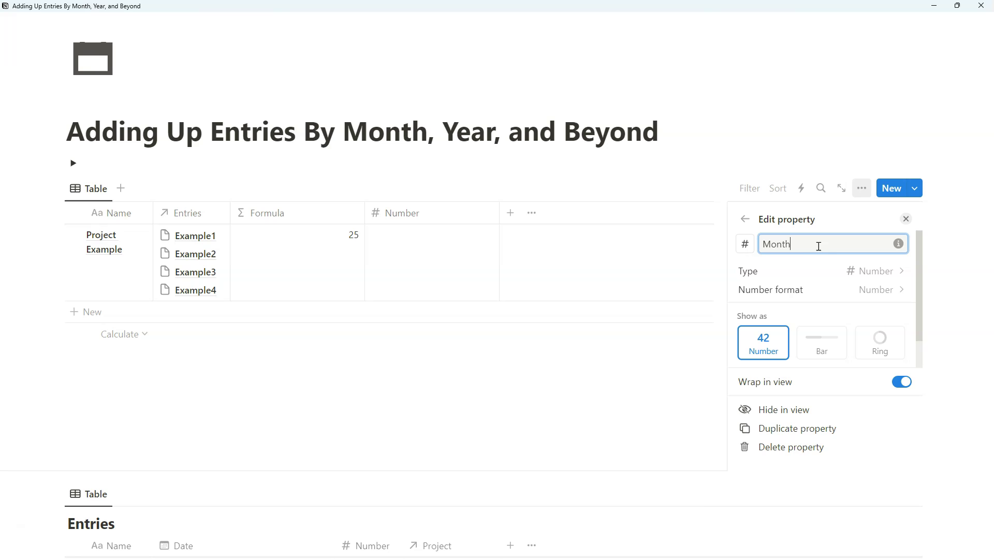
left_click(726, 162)
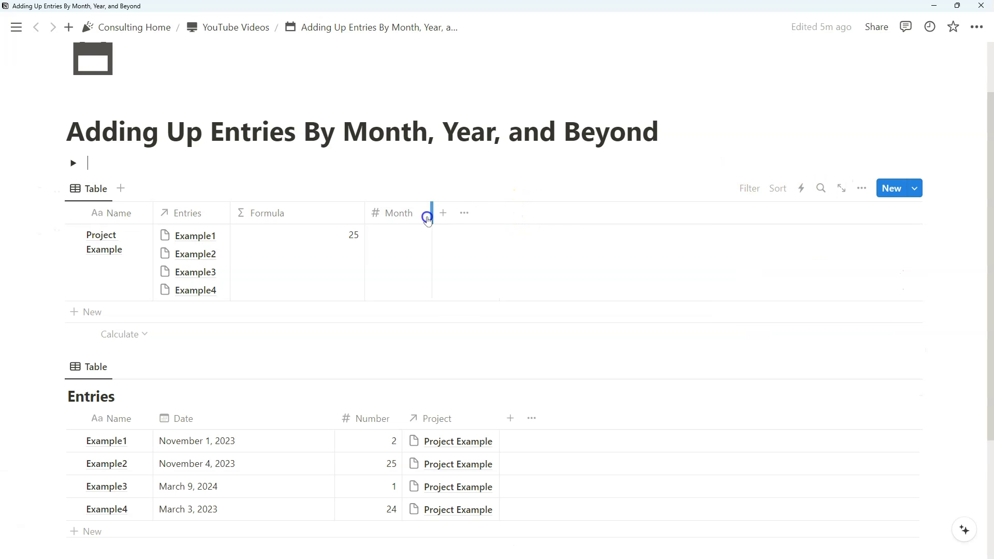
Replace month(now()) in the formula with the Month property, so it shows 0.
left_click(331, 237)
key("BackSpace")
key("BackSpace")
key("BackSpace")
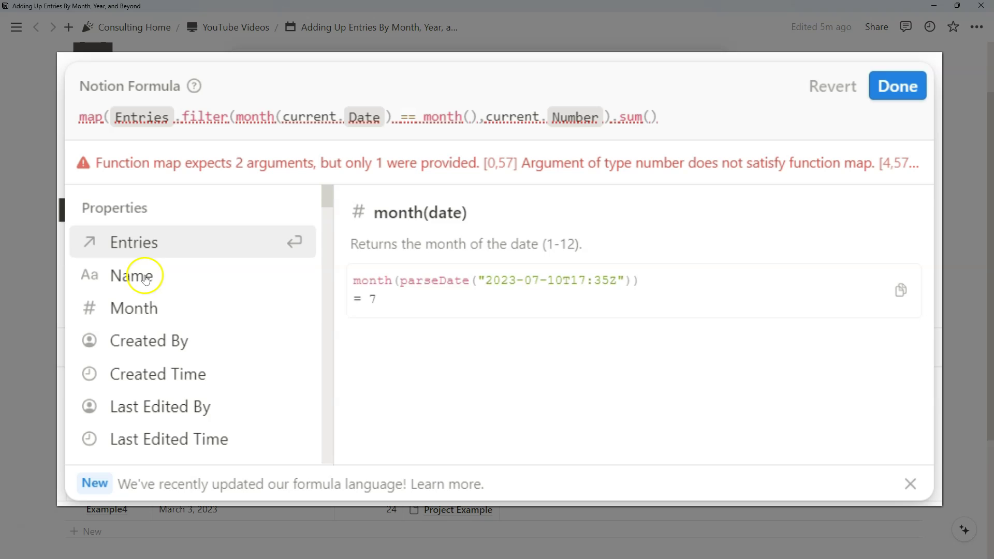
left_click(171, 309)
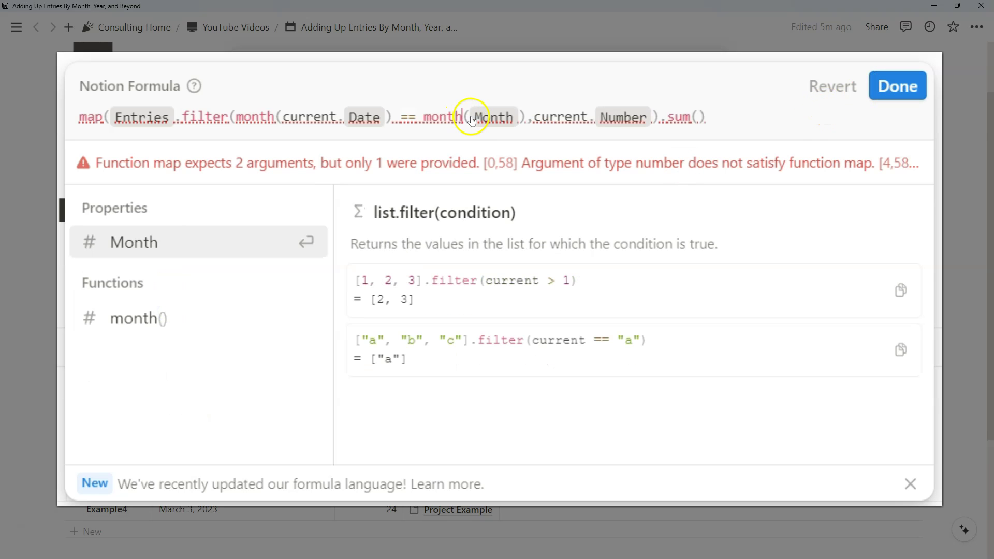
left_click(545, 97)
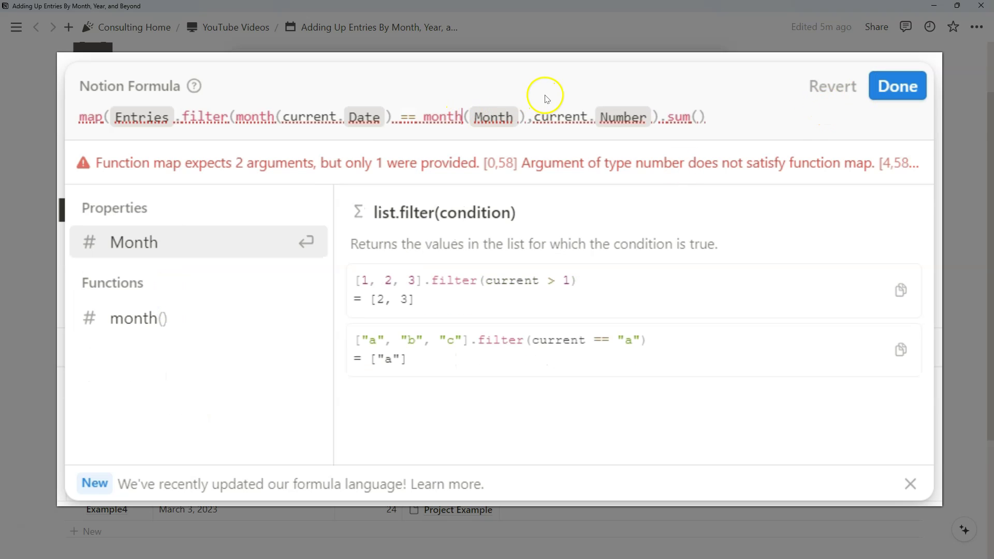
key("BackSpace")
key("BackSpace")
key("BackSpace")
key("BackSpace")
key("BackSpace")
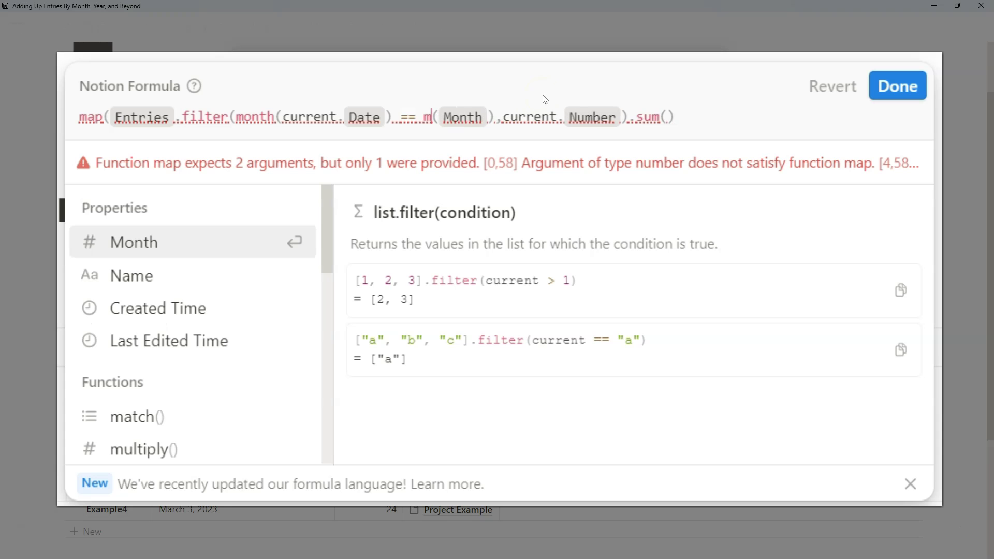
left_click(499, 111)
key("BackSpace")
type(",")
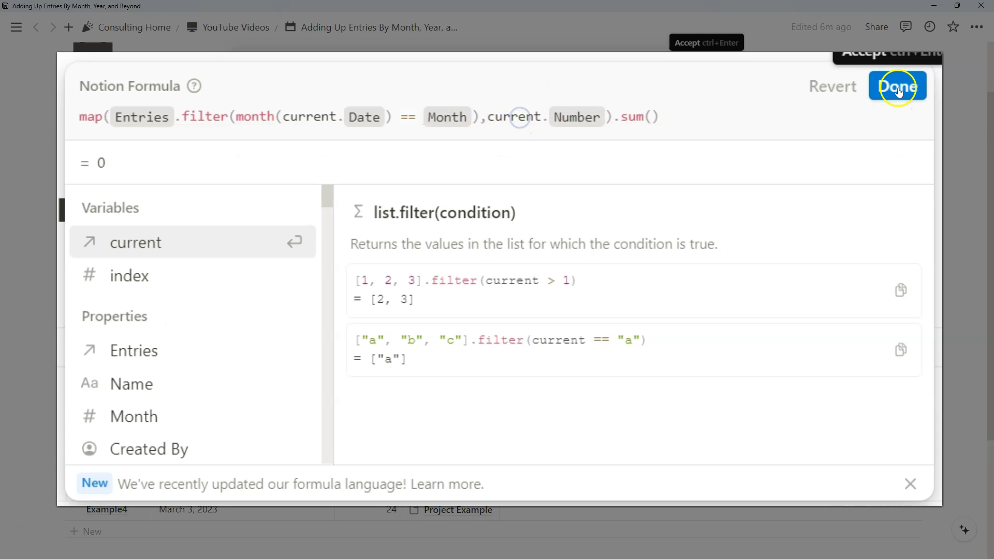
key("ctrl+Return")
Enter 3 as the project's Month and check the Formula now totals 25.
scroll(407, 254, "down", 1)
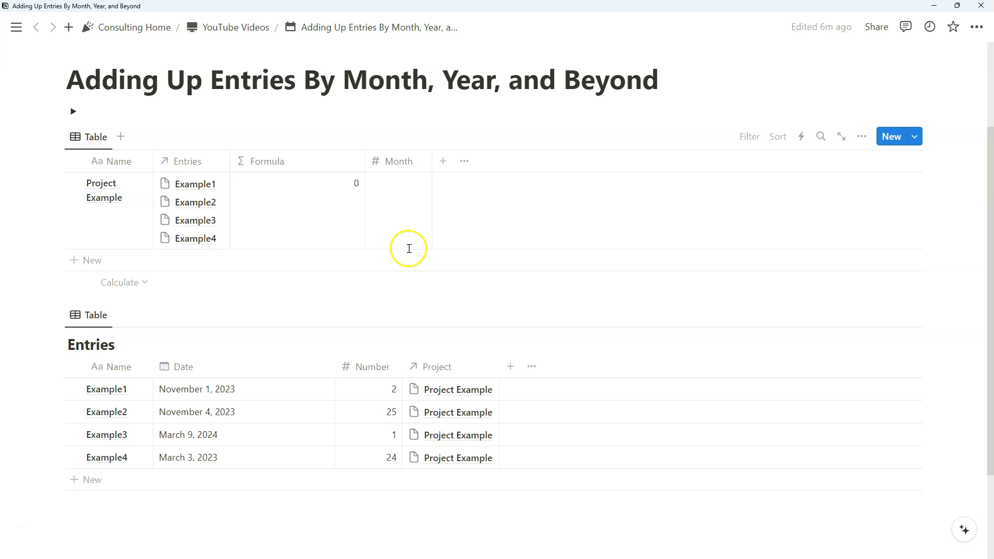
left_click(404, 196)
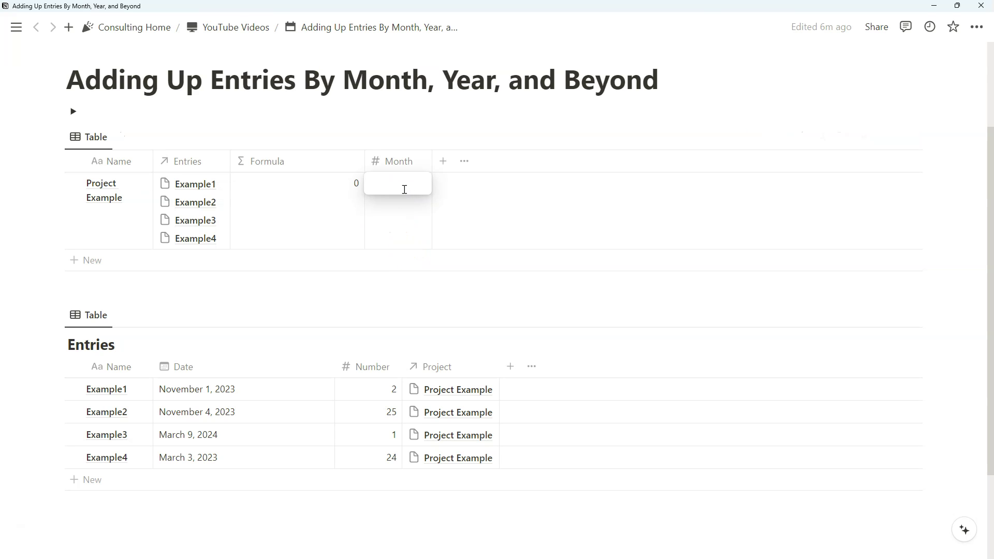
type("3")
left_click(428, 135)
left_click(313, 195)
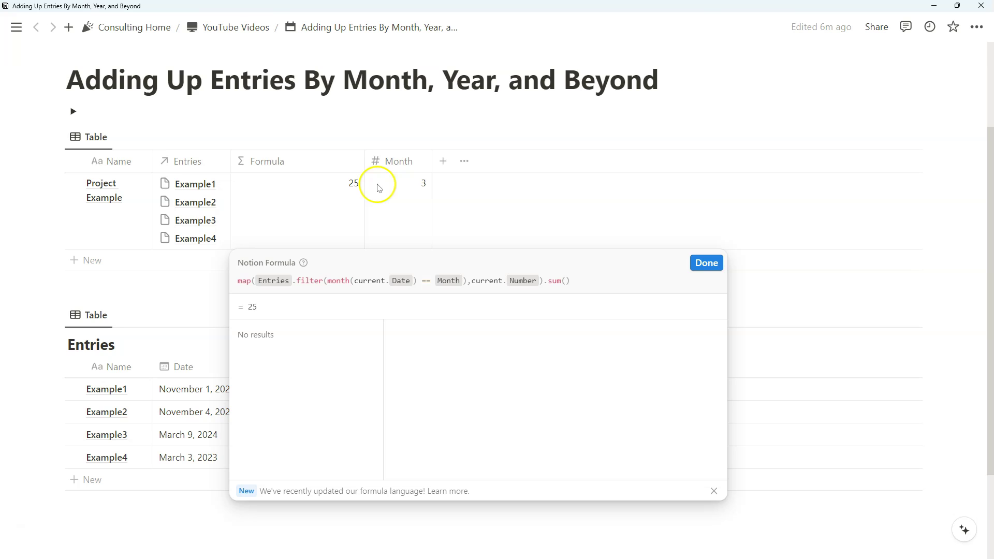
left_click(706, 262)
left_click(391, 200)
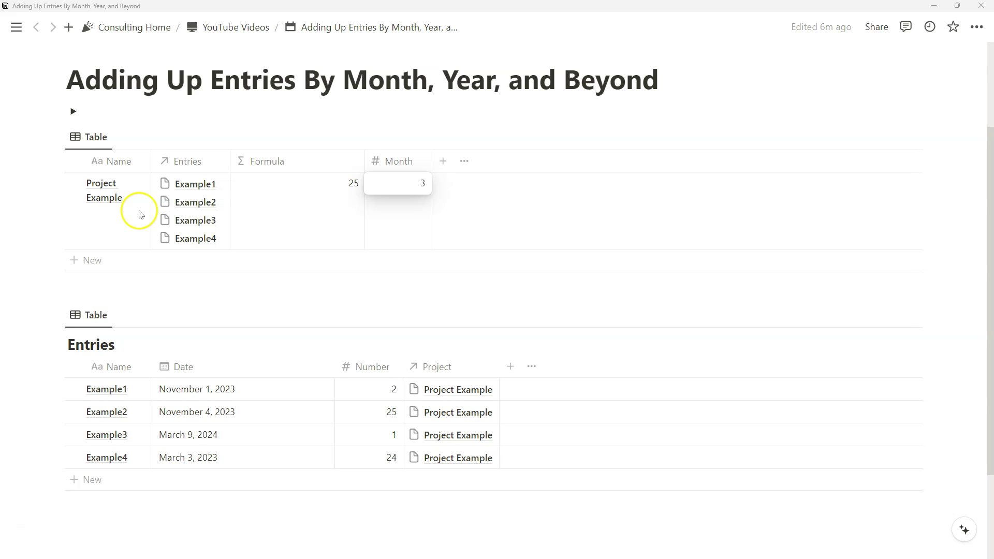
left_click(312, 194)
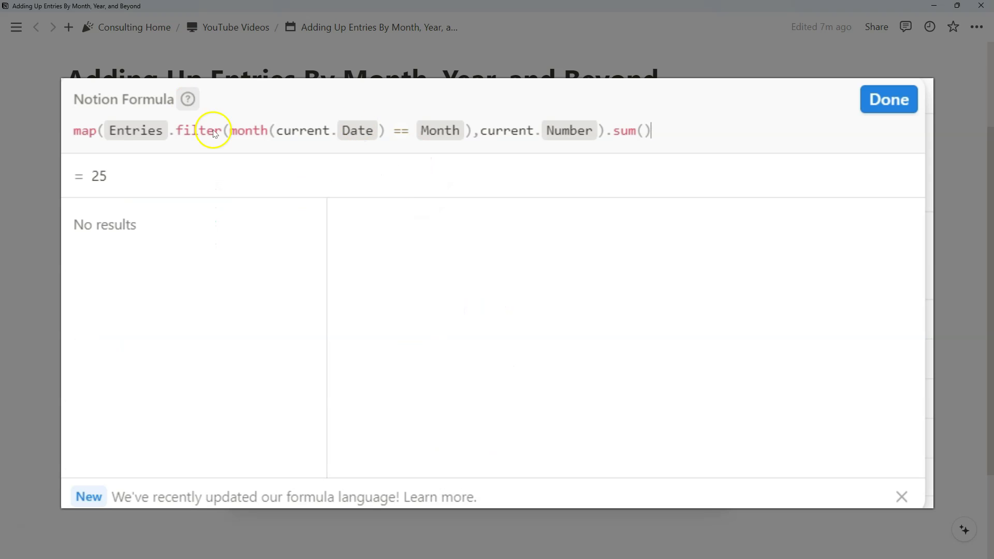
Split the filter across lines and begin an if(empty(Month), ...) condition.
left_click(228, 130)
key("shift+Return")
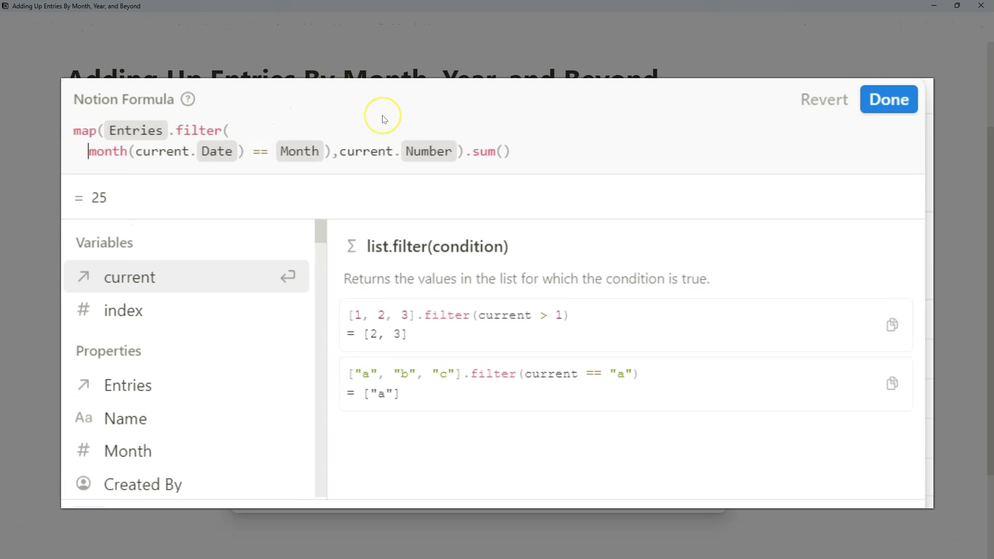
key("shift+Return")
key("shift+Return")
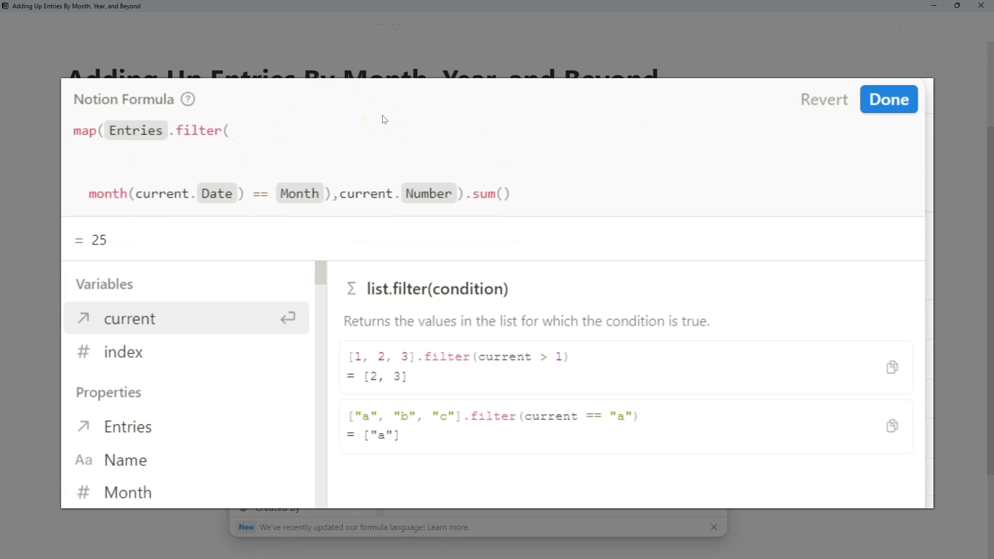
key("Tab")
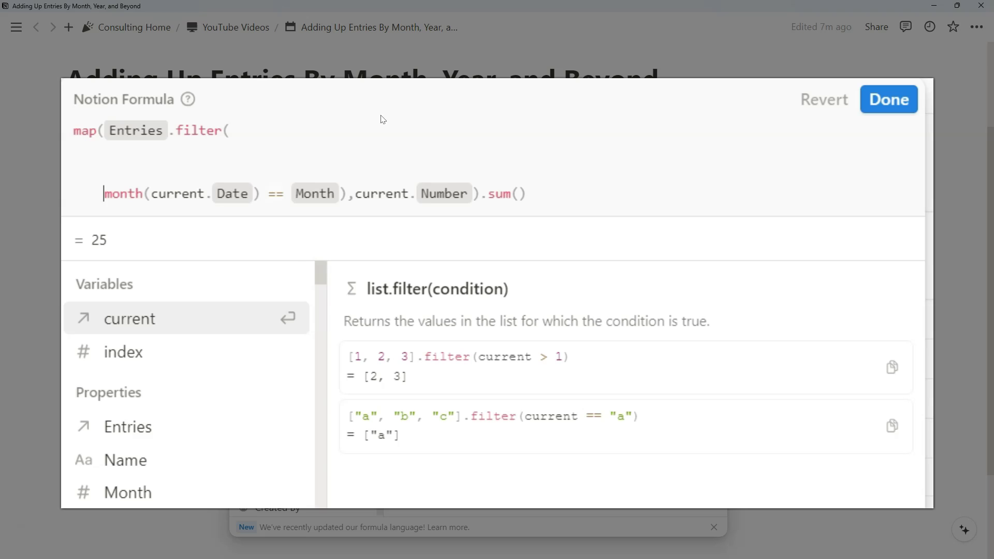
type("if(")
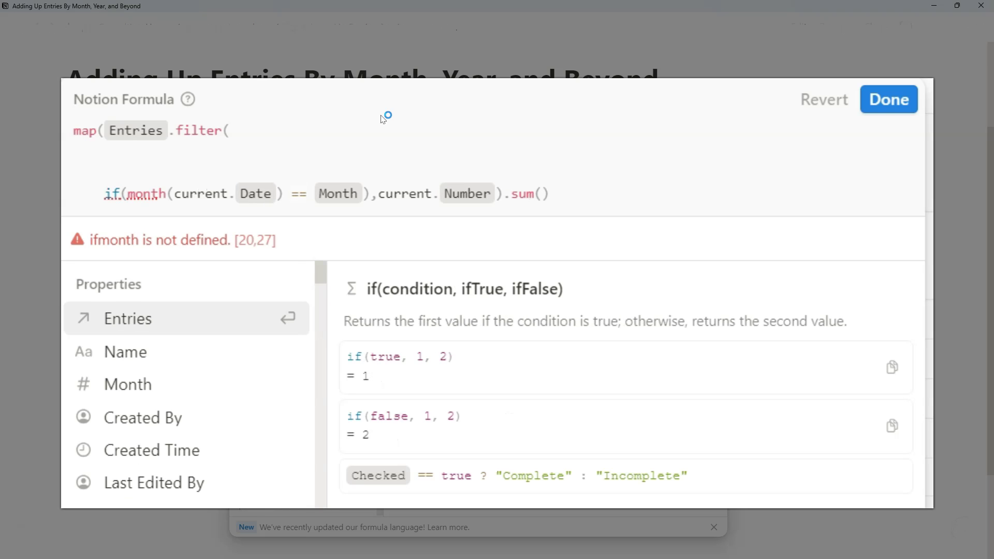
left_click(378, 127)
type("empty(")
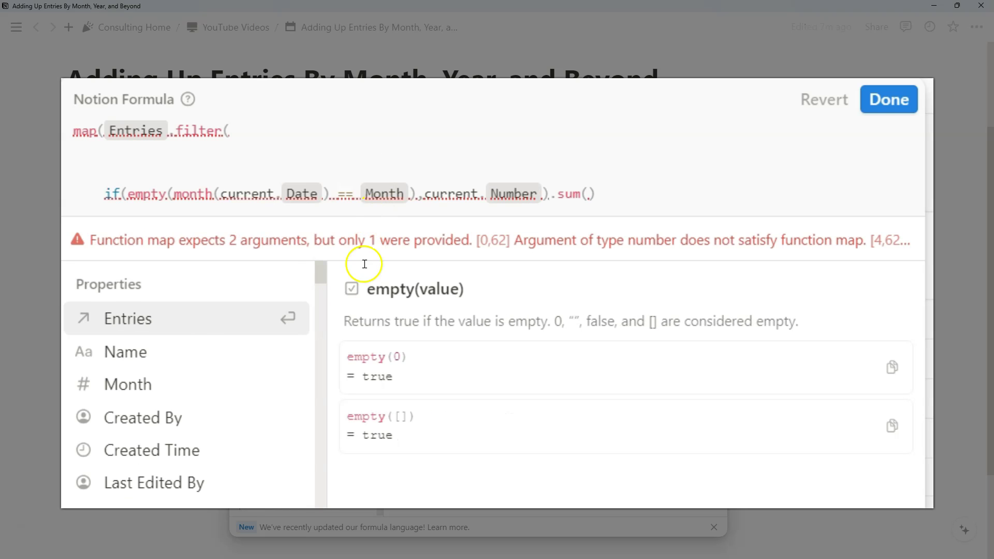
left_click(170, 387)
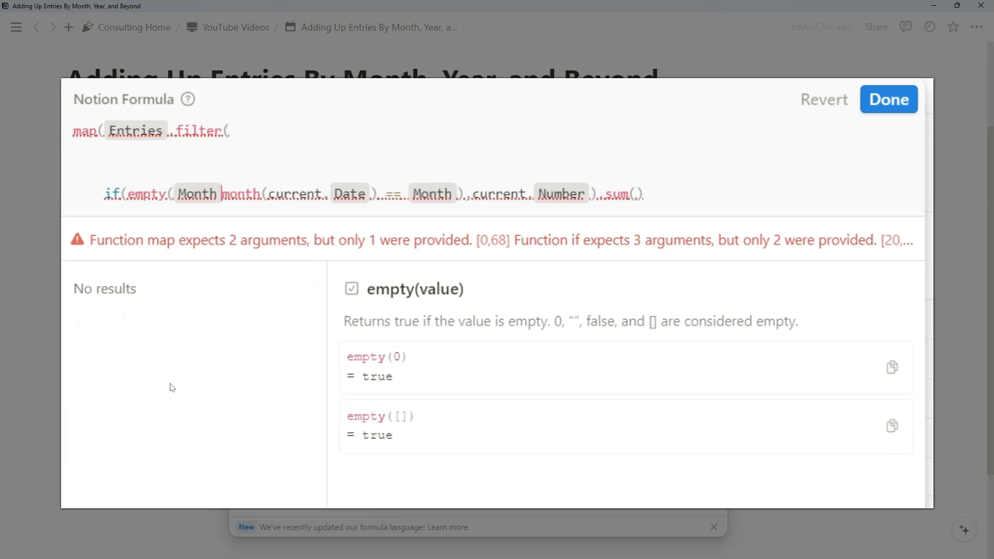
type("),")
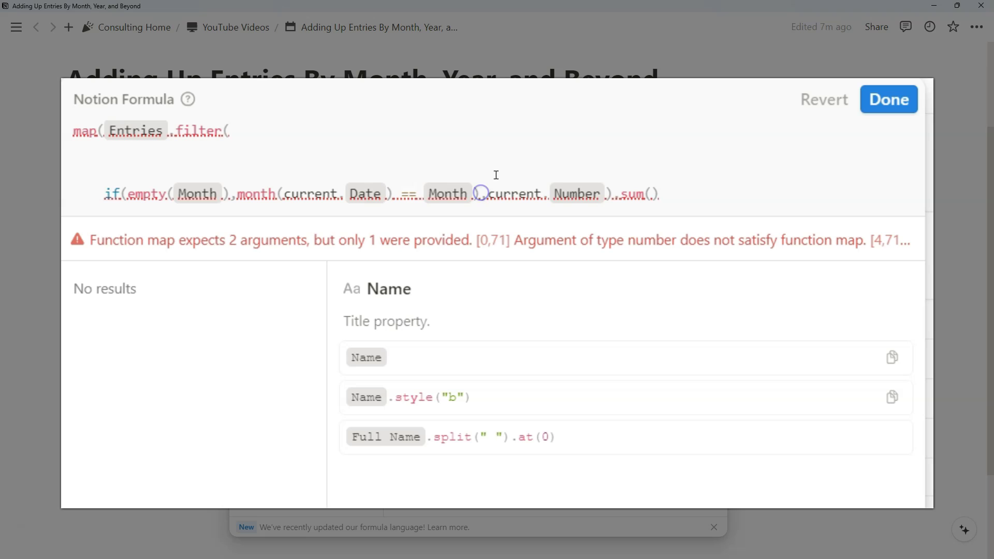
left_click(488, 197)
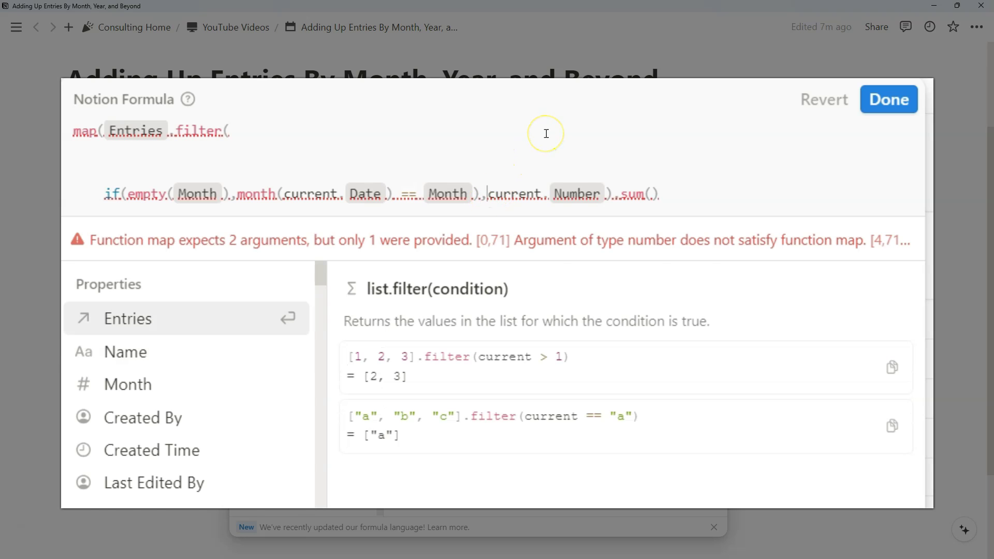
key("shift+Return")
key("shift+Return")
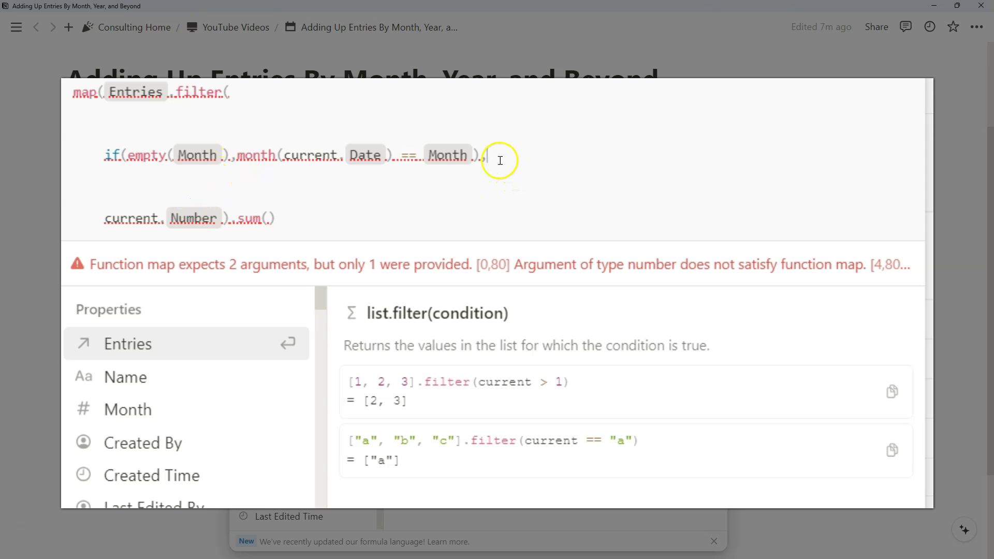
Add the month(current.Date) == month(now()) fallback branch and close the if bracket.
left_click(481, 155)
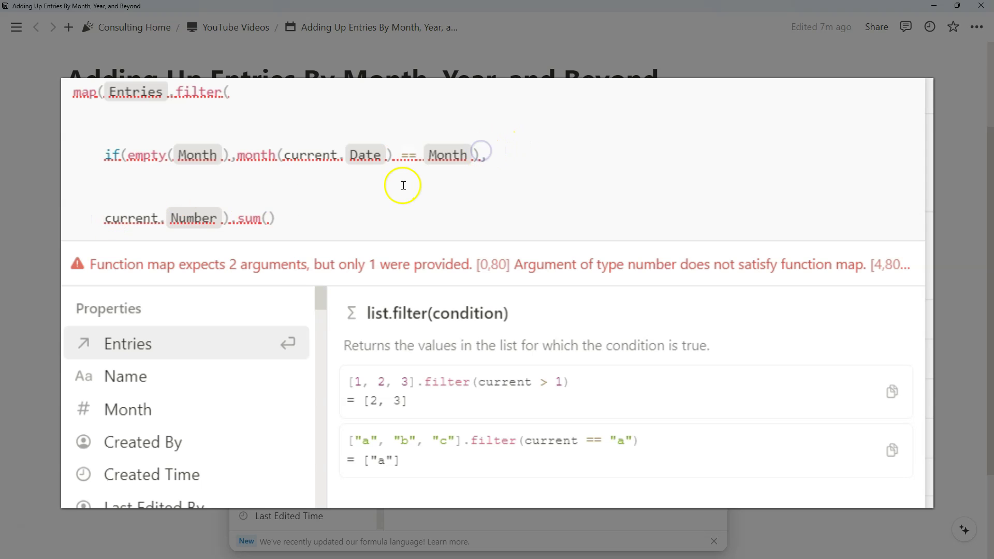
left_click(306, 224)
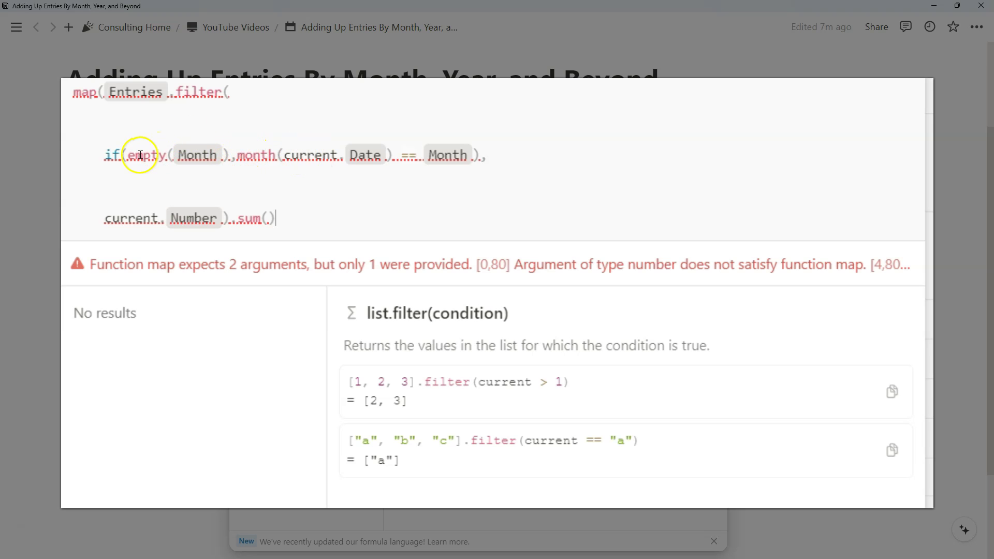
left_click(236, 158)
type("month(current.")
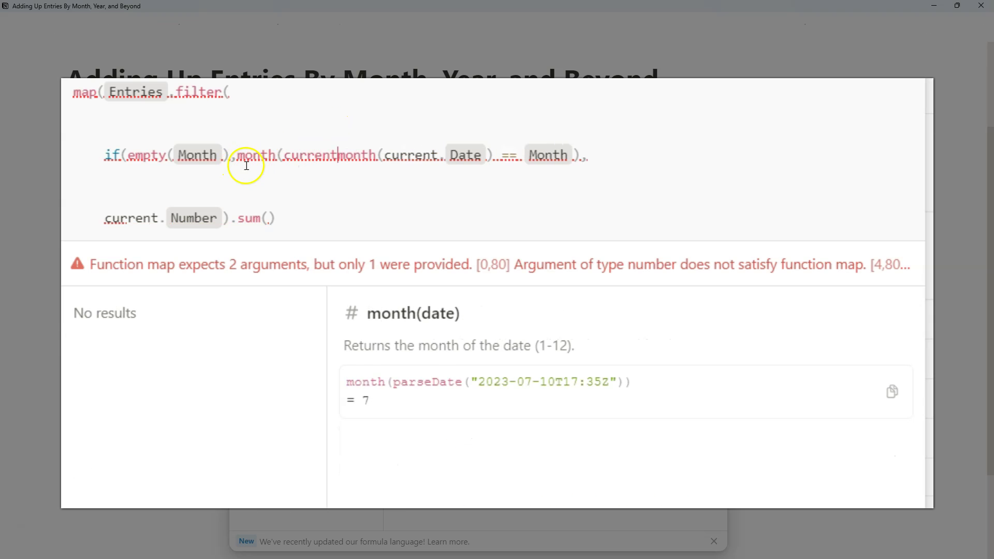
type("Date) == ")
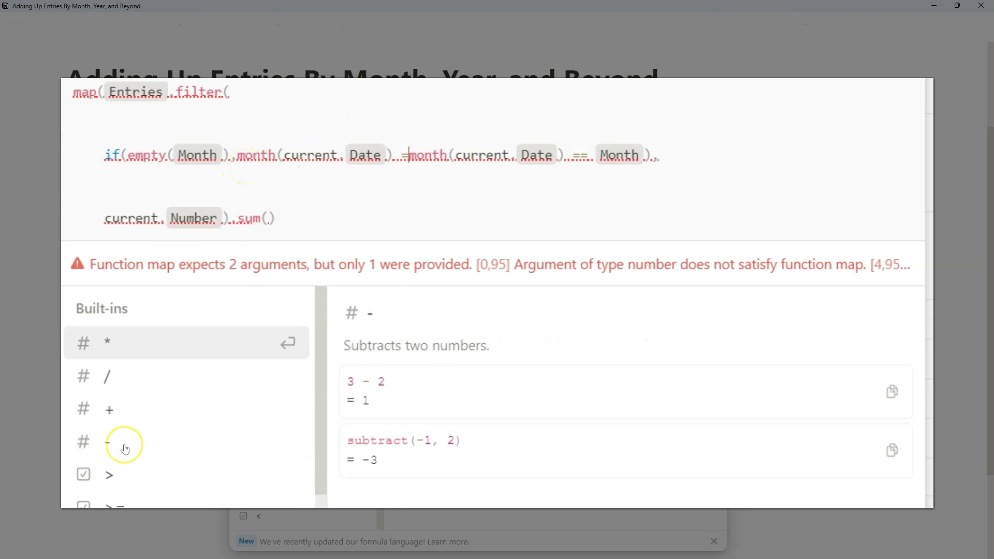
type("mont")
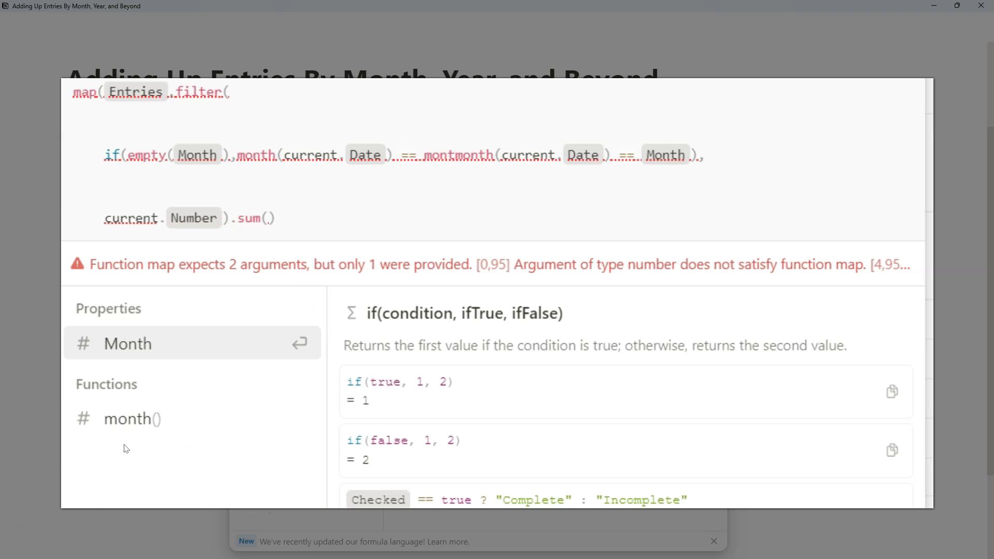
type("h(now())")
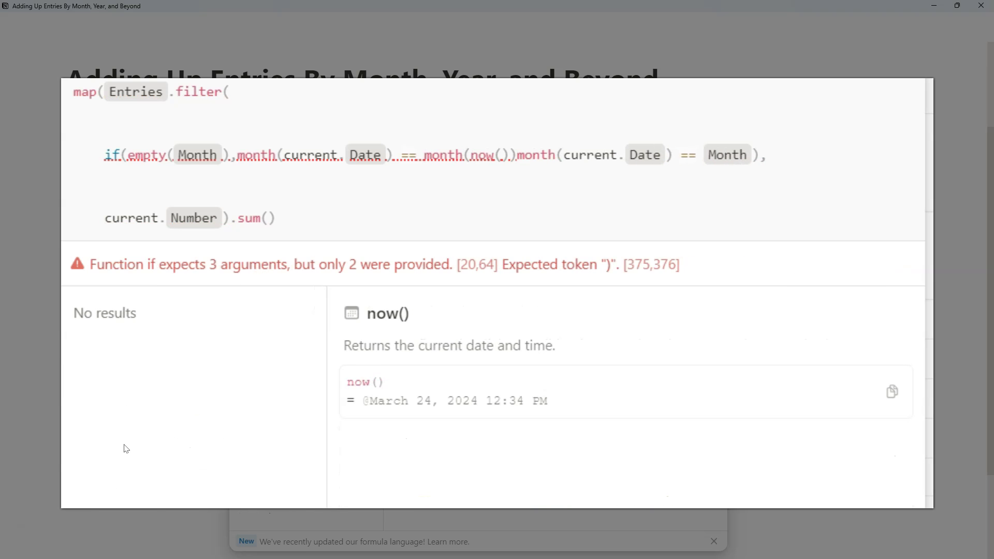
type(",")
left_click(622, 167)
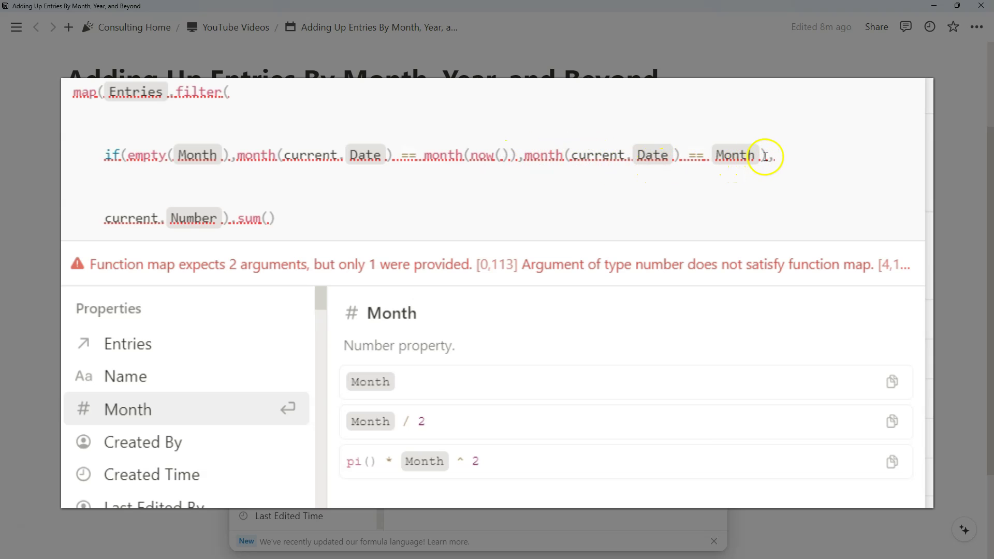
type(")")
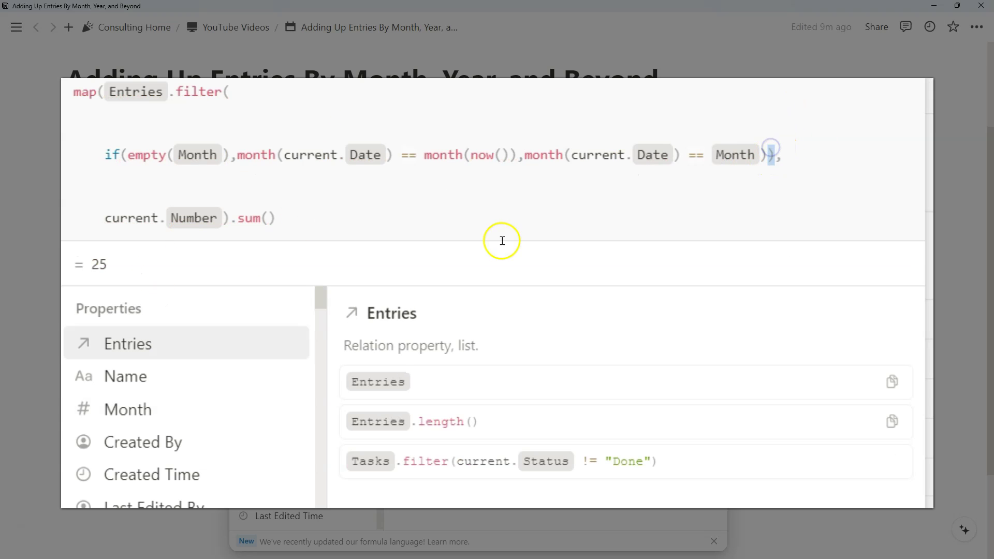
left_click(464, 138)
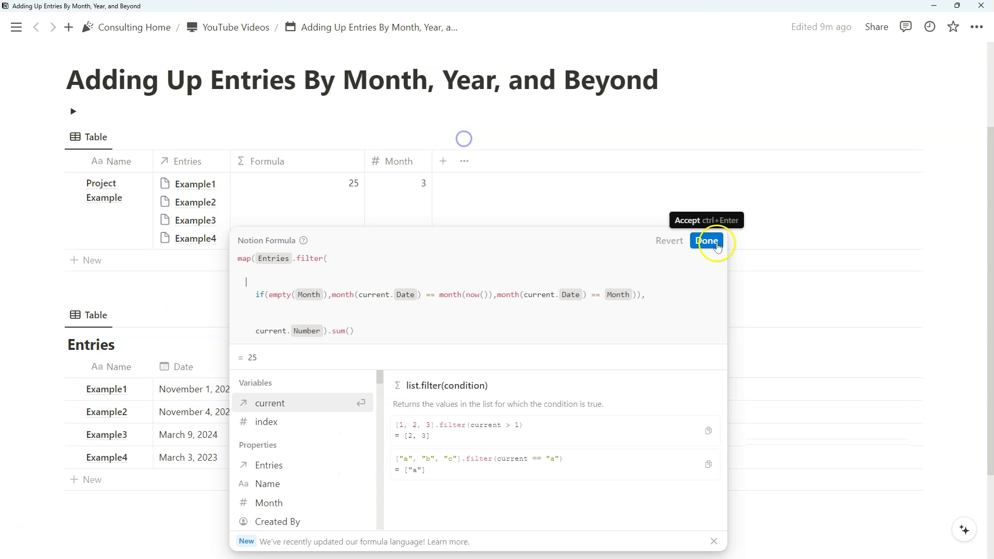
left_click(718, 246)
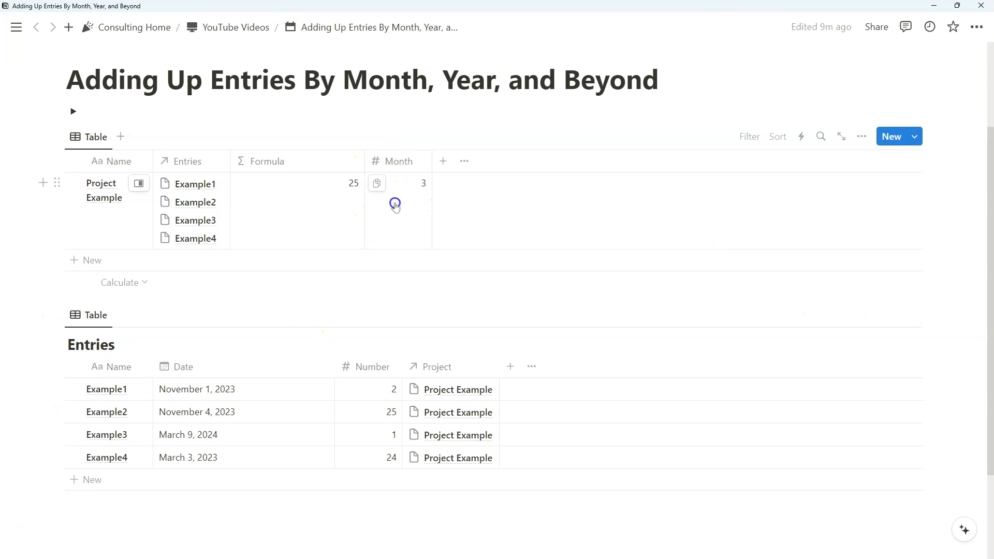
Review the formula, then clear the project's Month value.
left_click(309, 206)
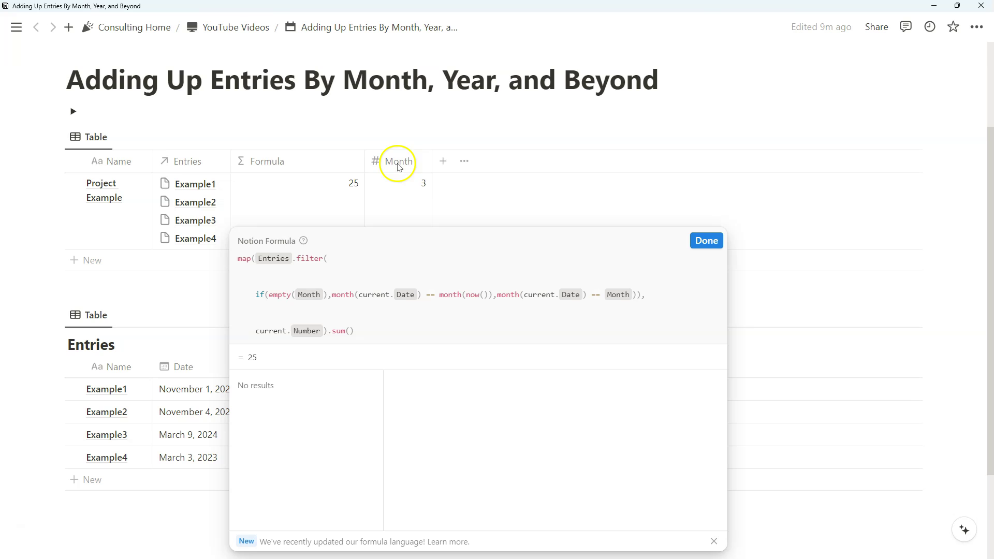
left_click(707, 241)
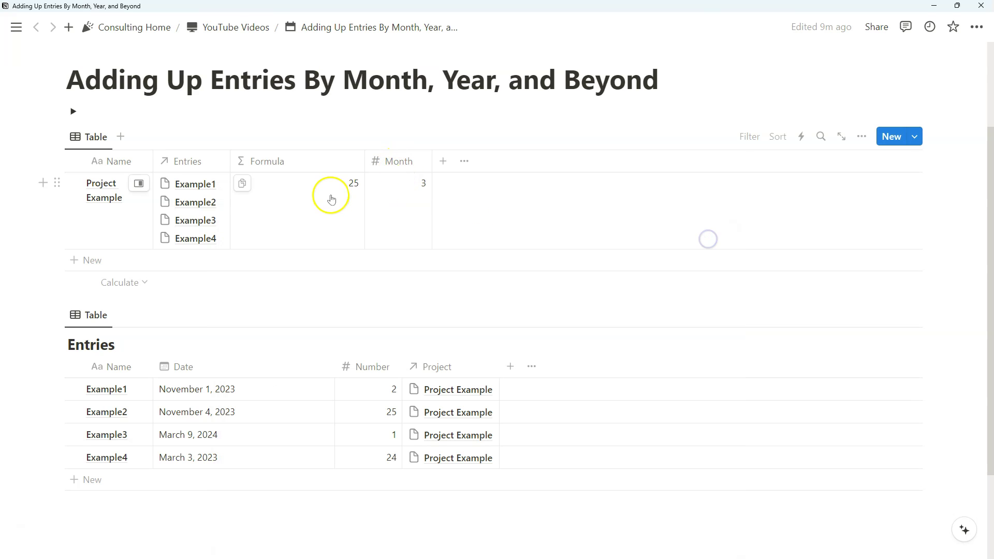
left_click(401, 190)
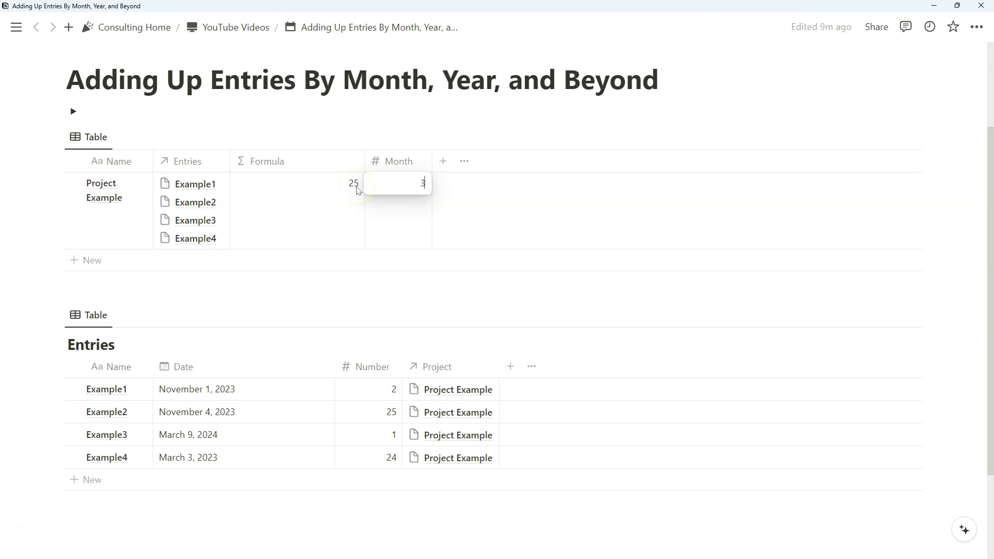
key("BackSpace")
key("Escape")
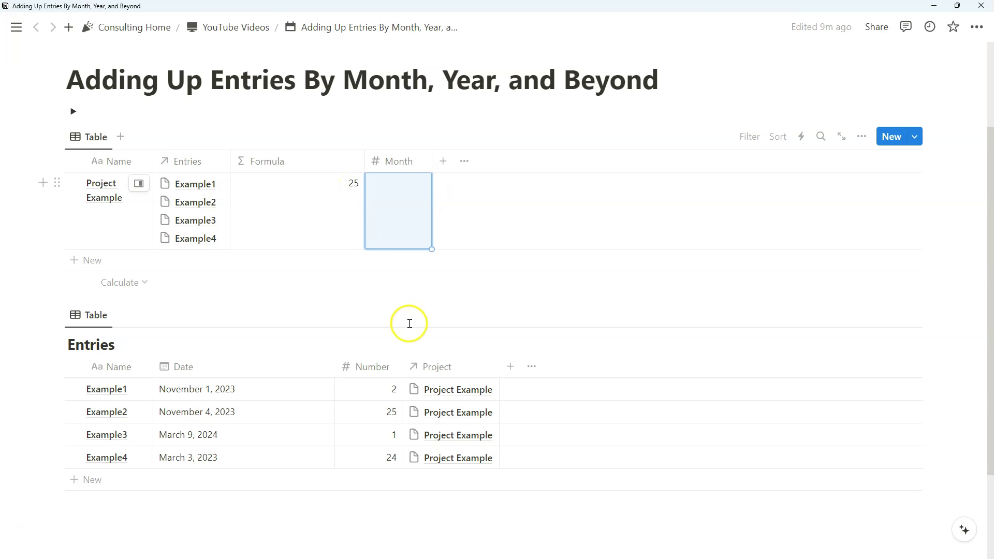
Change Example3's date to April 6, 2024.
left_click(202, 439)
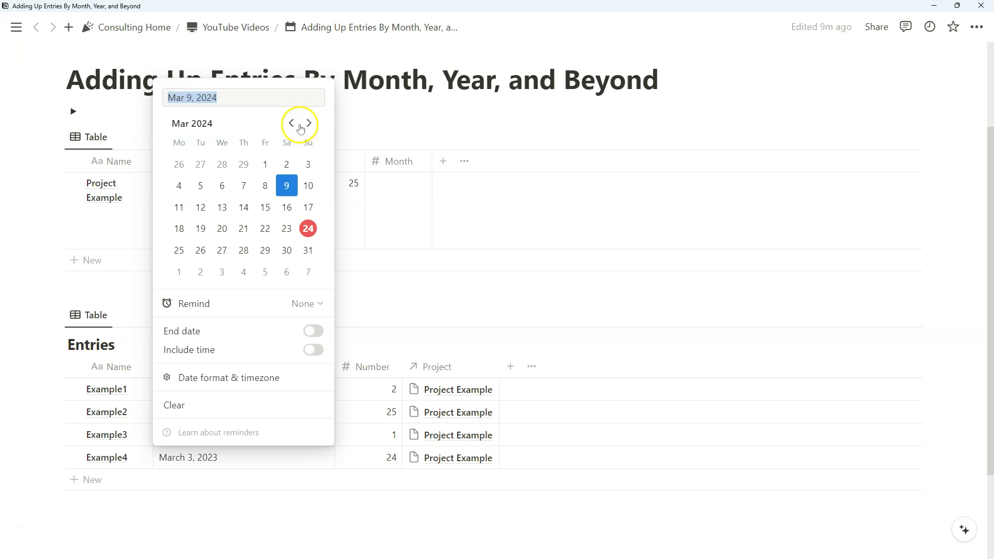
left_click(286, 272)
left_click(434, 255)
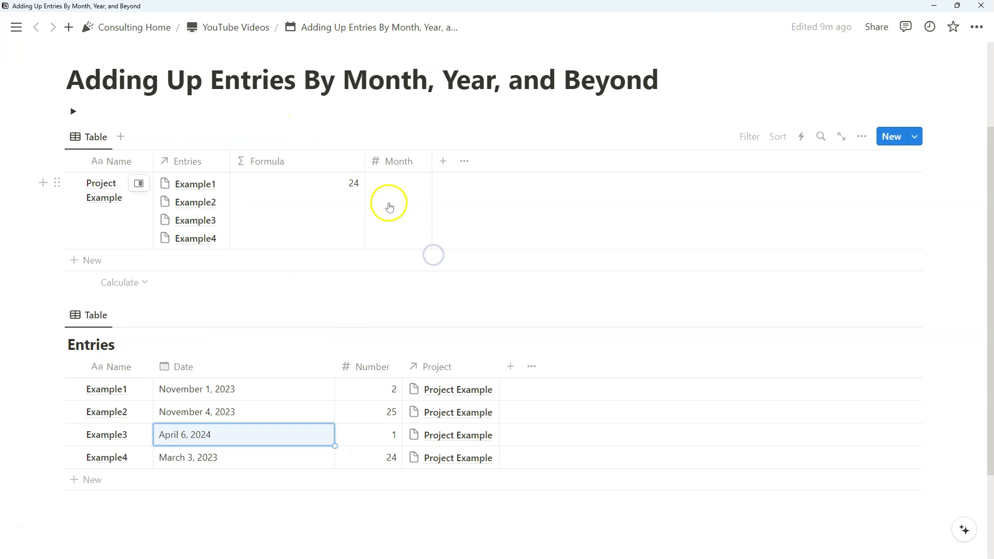
Try Month 3, then clear it again so the Formula shows 24.
left_click(393, 204)
type("3")
key("Escape")
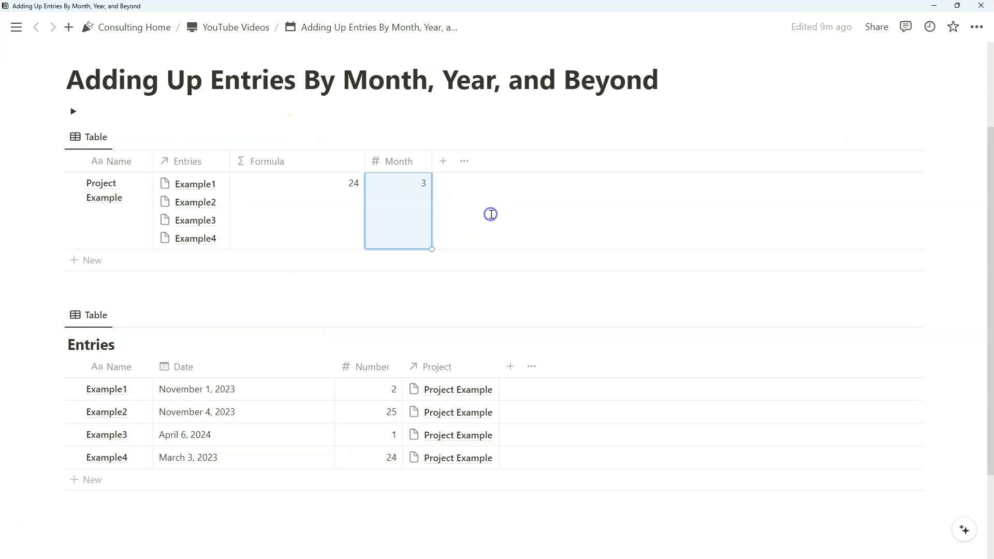
left_click(415, 223)
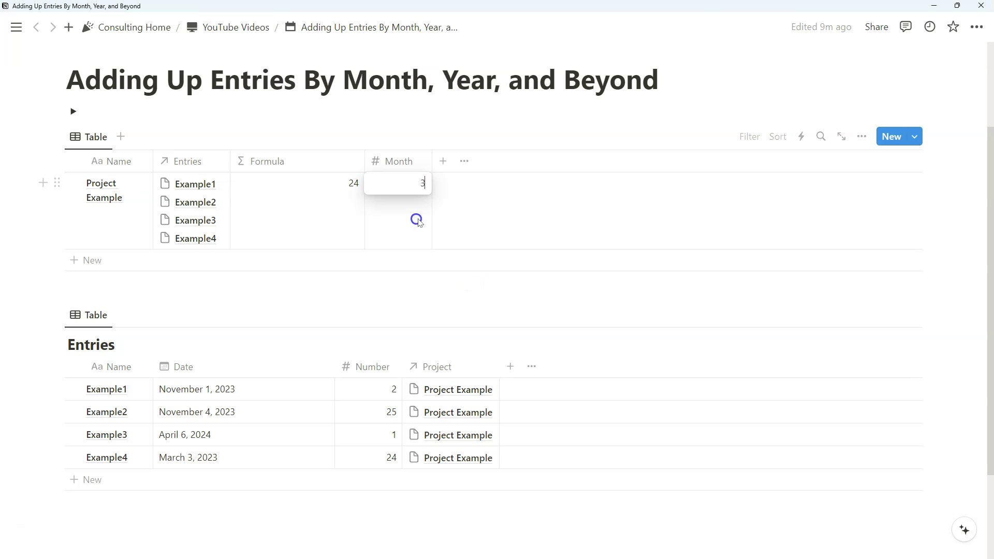
key("BackSpace")
key("Escape")
left_click(334, 232)
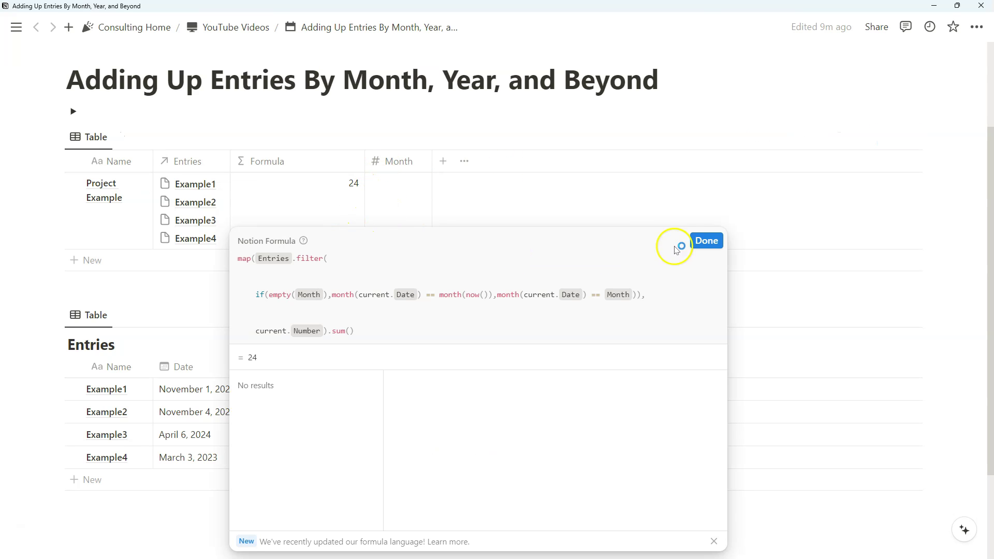
left_click(699, 244)
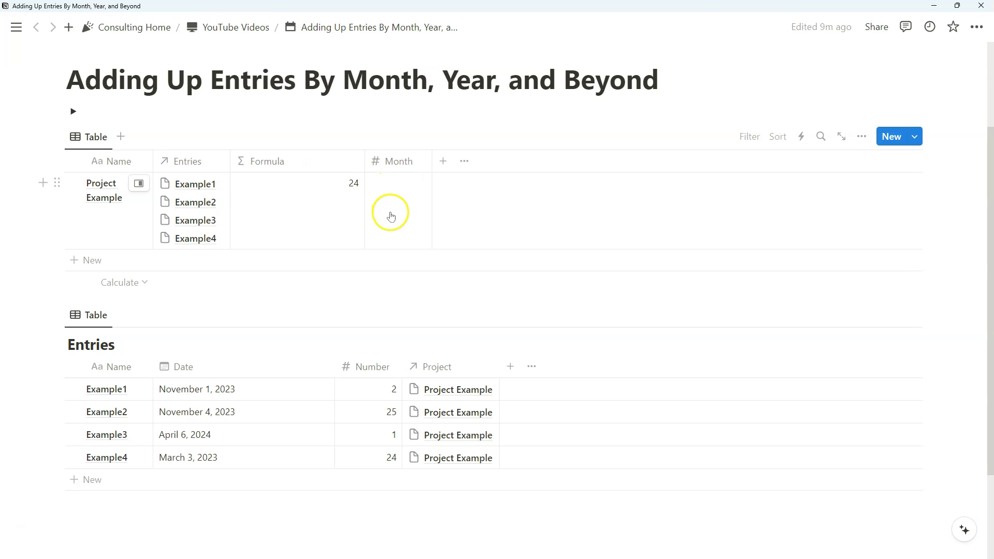
Add a Number property named Year to the project table.
left_click(443, 161)
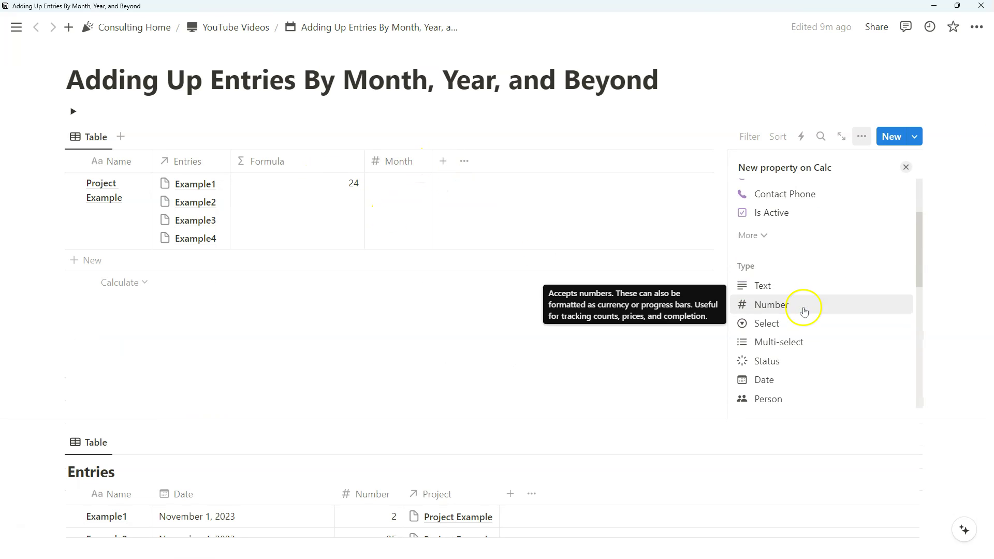
left_click(804, 306)
key("ctrl+a")
type("Yea")
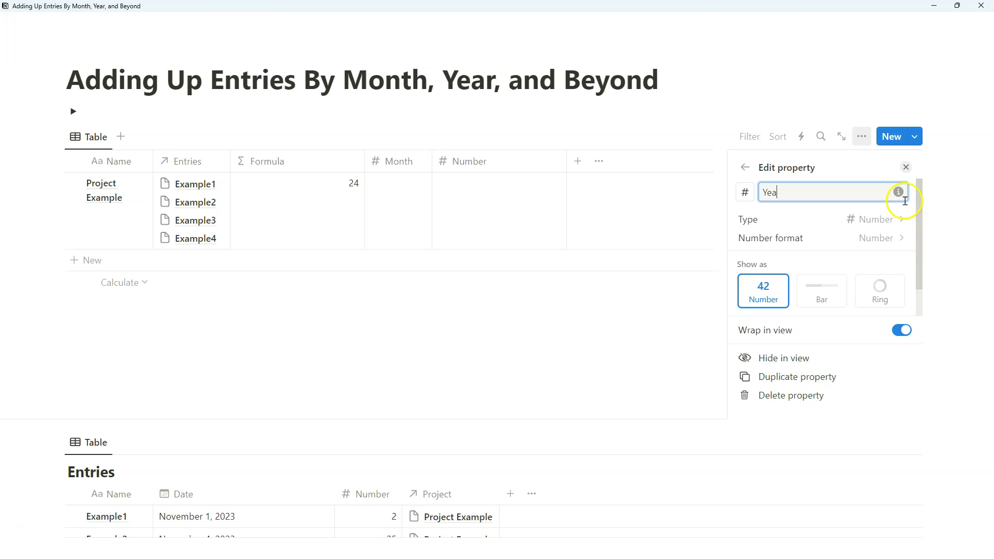
left_click(493, 164)
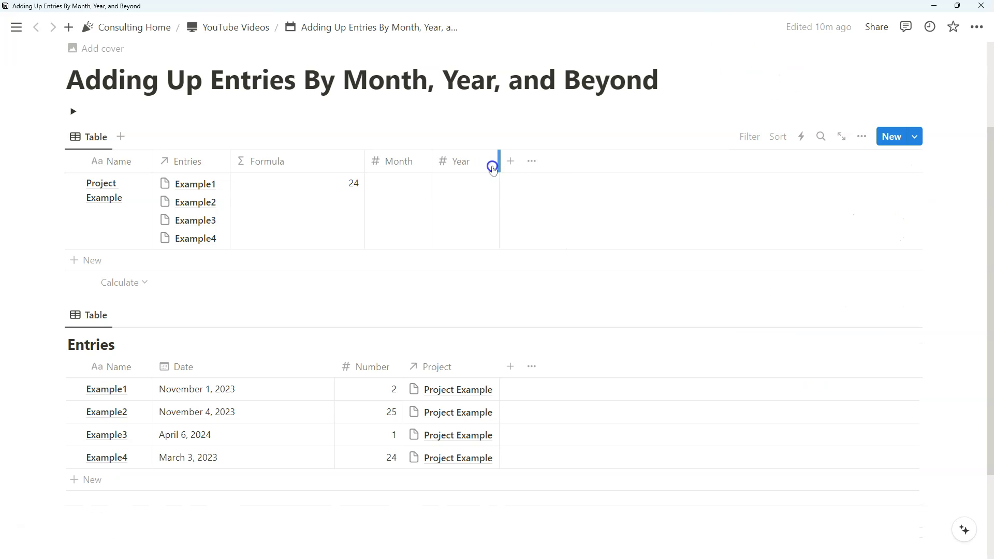
left_click(302, 190)
Rename the Formula column to 'By Month'.
left_click(306, 163)
left_click(306, 162)
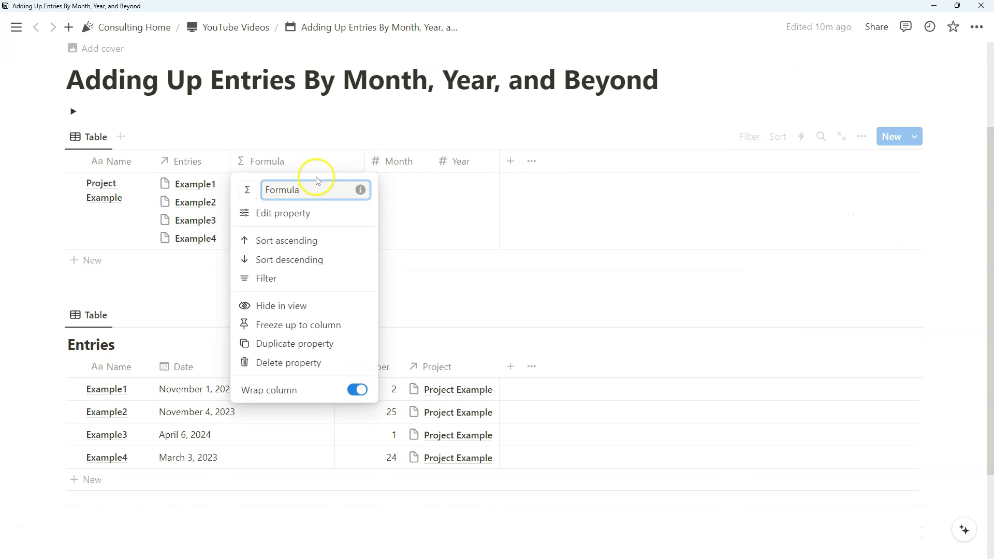
type("By Month")
key("Return")
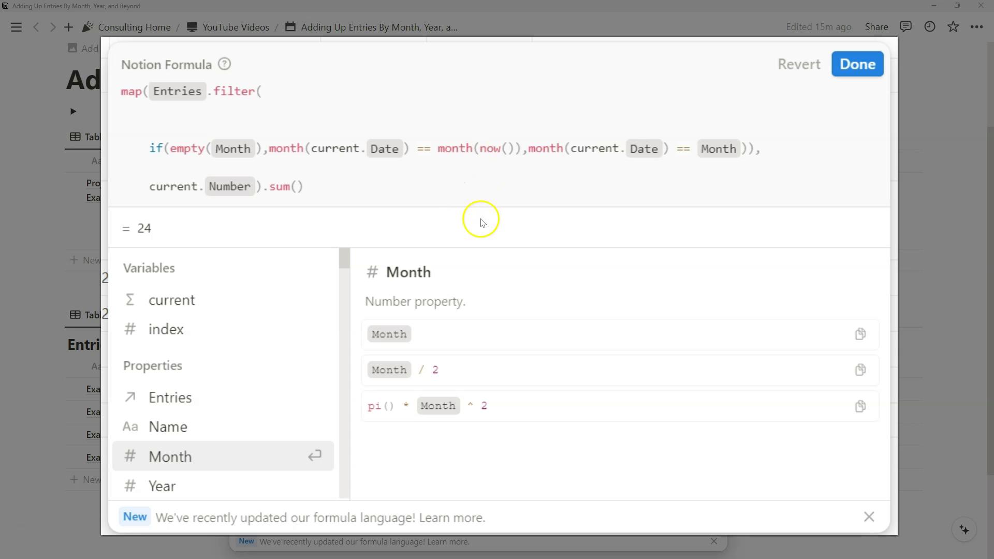
Add a second .filter( line containing a pasted copy of the month condition.
left_click_drag(761, 148, 154, 146)
left_click(814, 143)
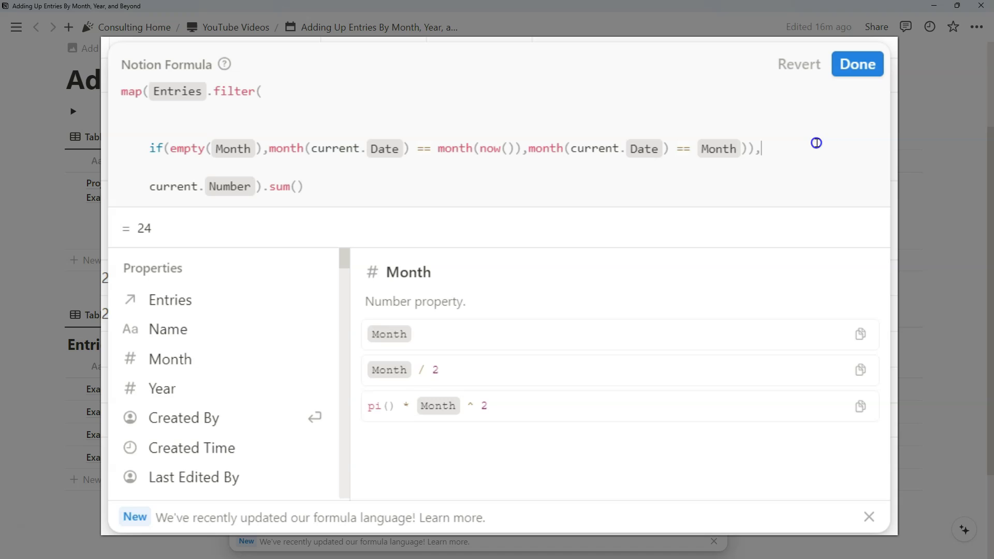
key("shift+Return")
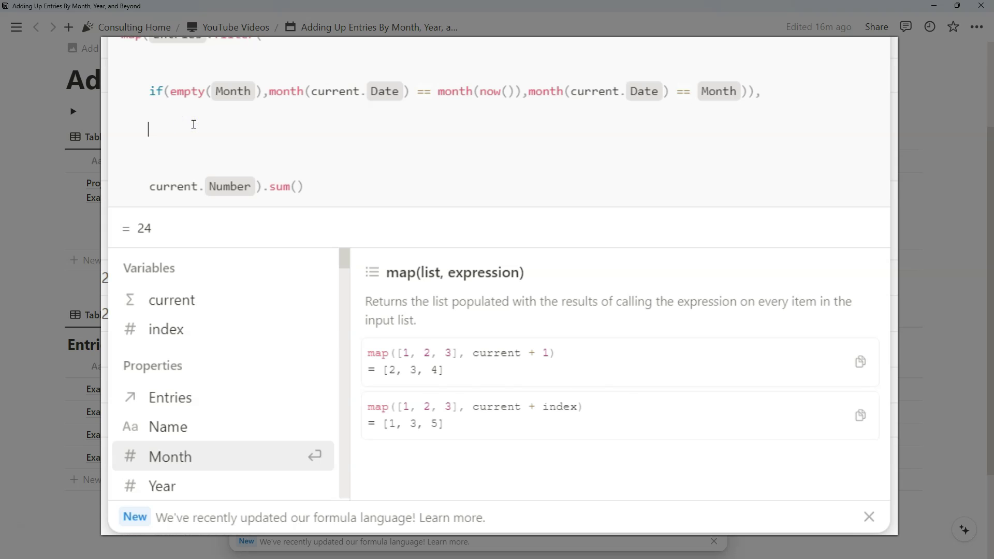
type(".filter(")
key("shift+Return")
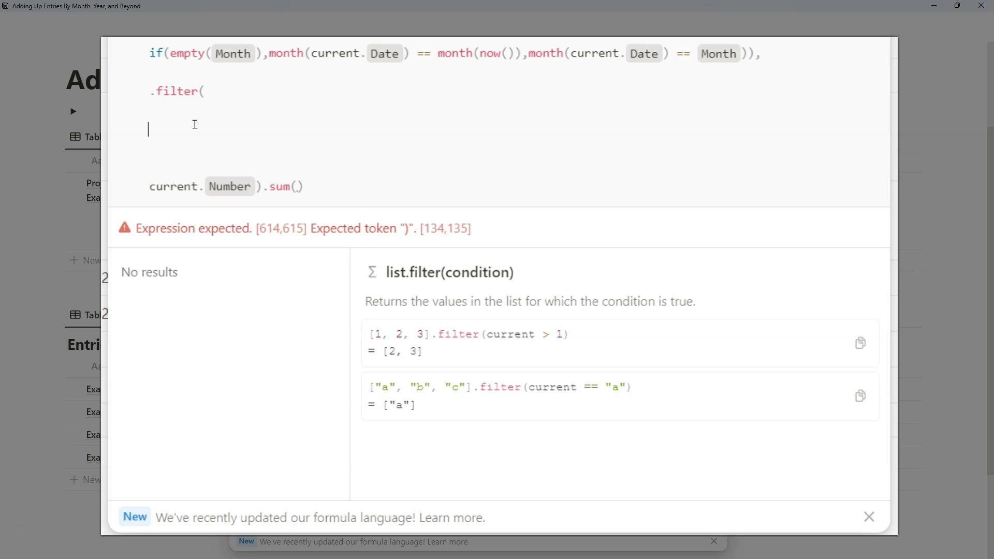
type("if(empty(Month),month(current.Date) == month(now()),month(current.Date) == Month)),")
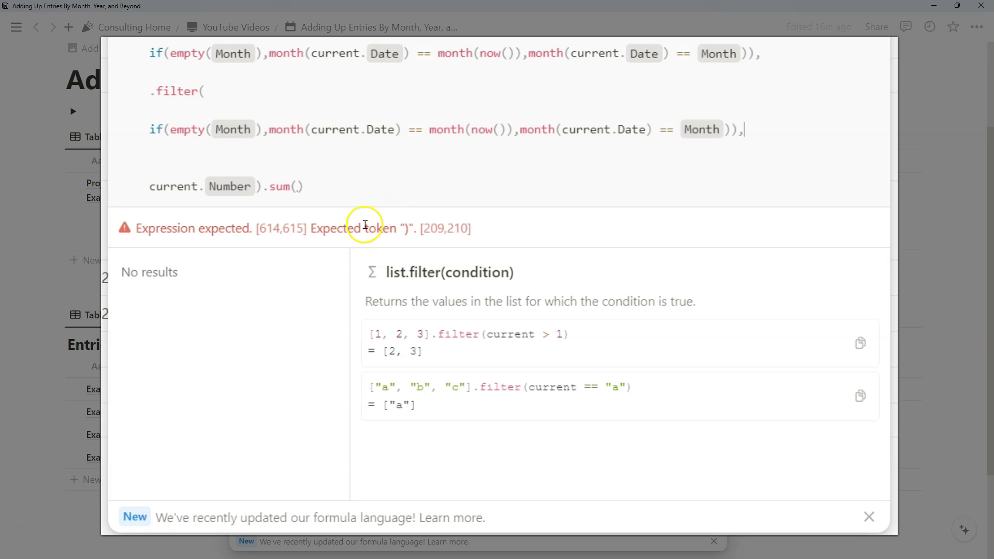
Remove the first condition's trailing comma and repair the broken Date references.
left_click(761, 51)
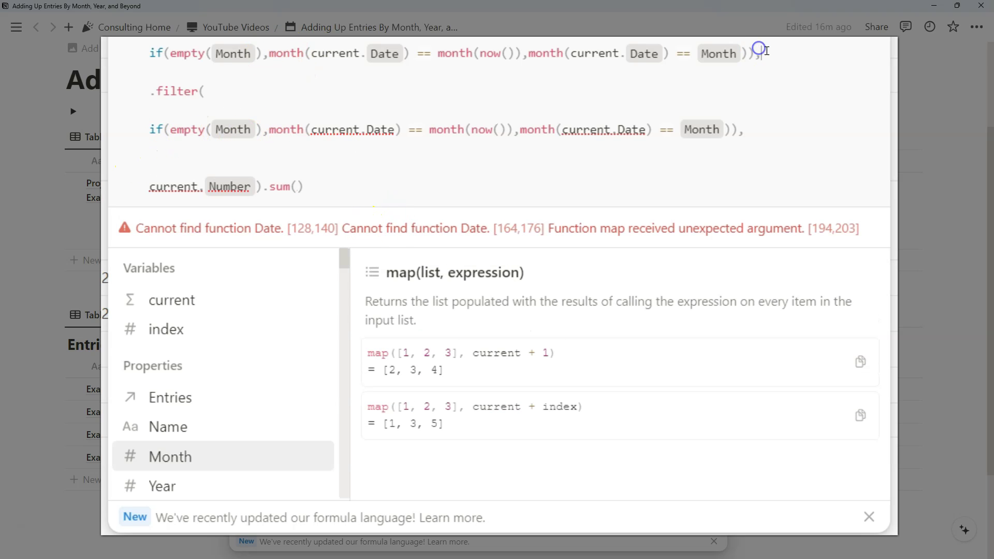
key("BackSpace")
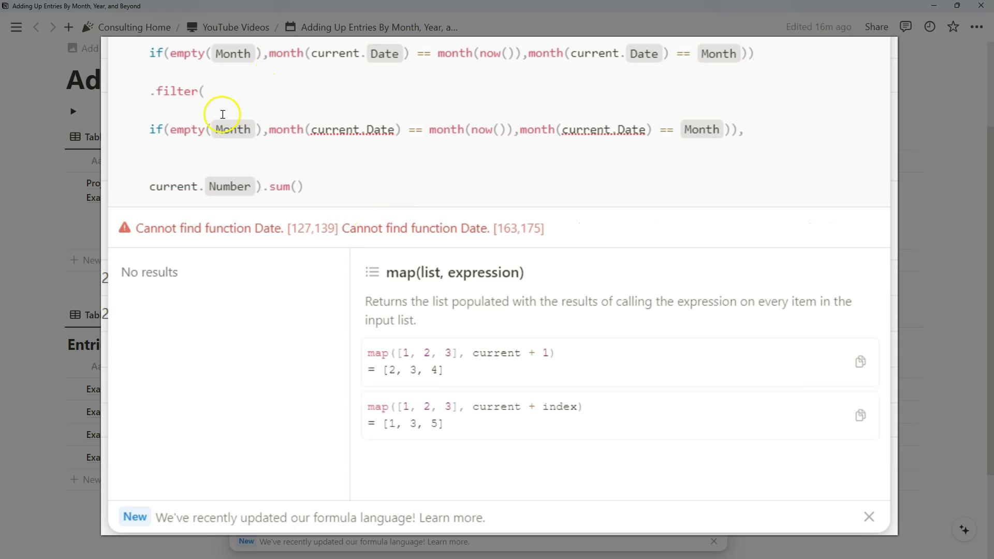
left_click(439, 151)
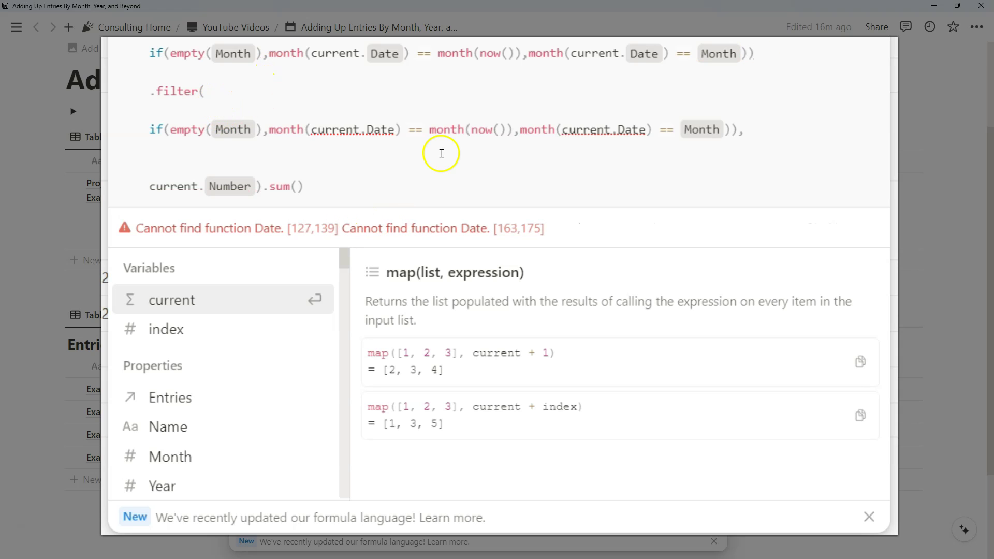
left_click(397, 128)
key("BackSpace")
key("BackSpace")
key("BackSpace")
key("BackSpace")
type("Date")
key("Return")
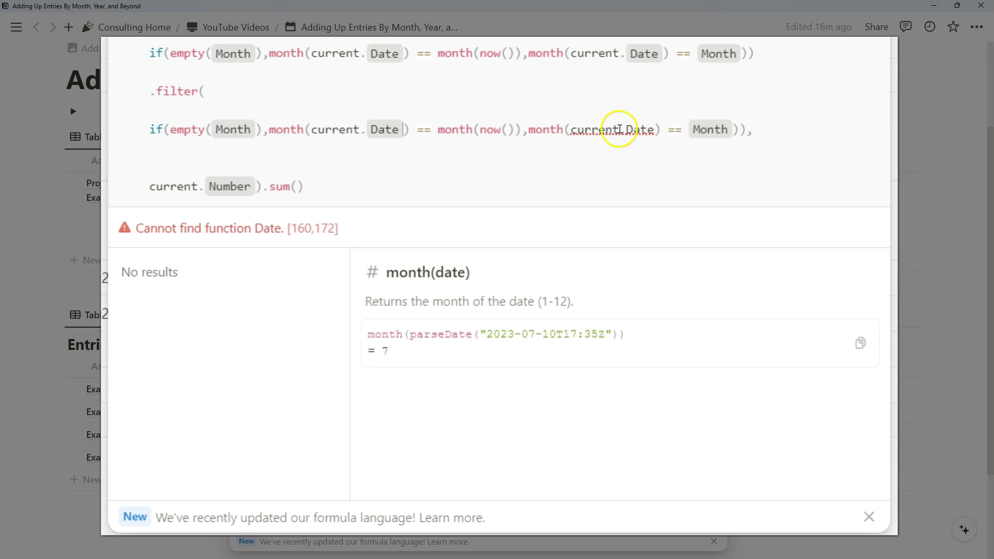
left_click(652, 133)
type("e")
key("Return")
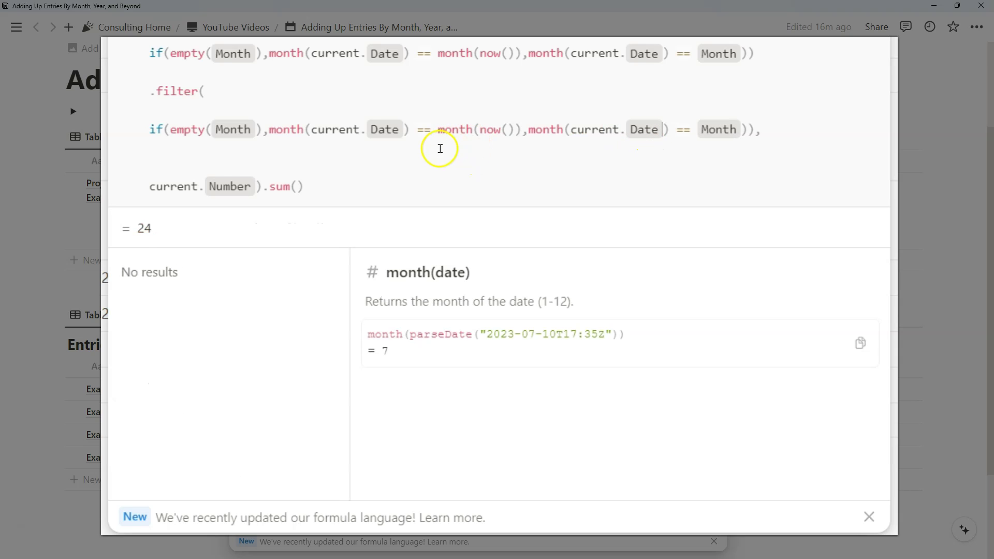
left_click(426, 155)
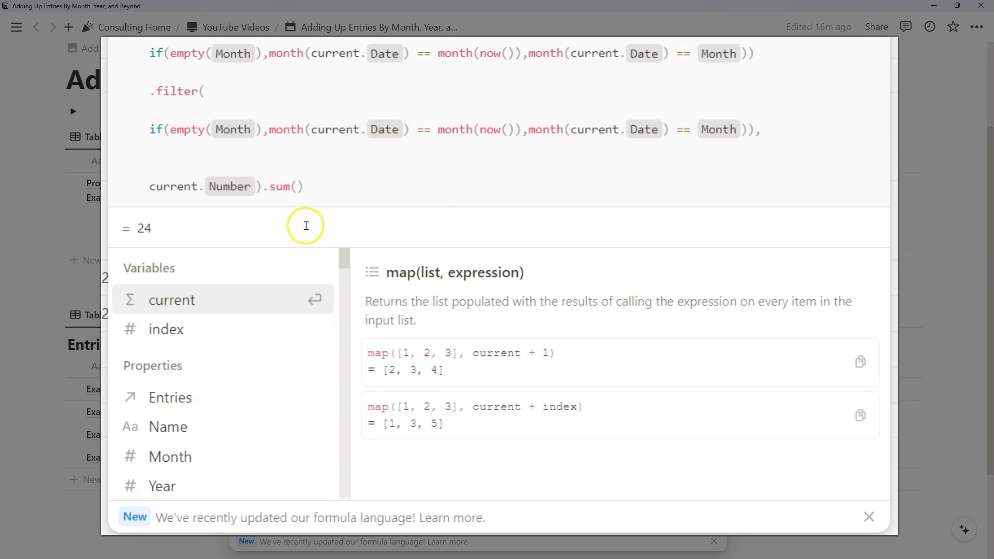
In the copied condition, check empty(Year) and switch the first comparison to year().
left_click(258, 125)
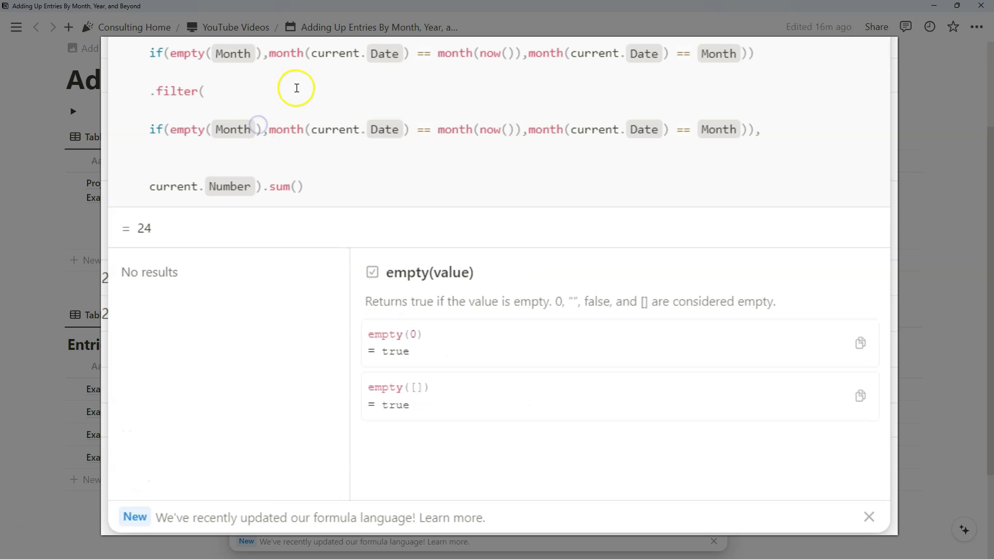
key("BackSpace")
type("year")
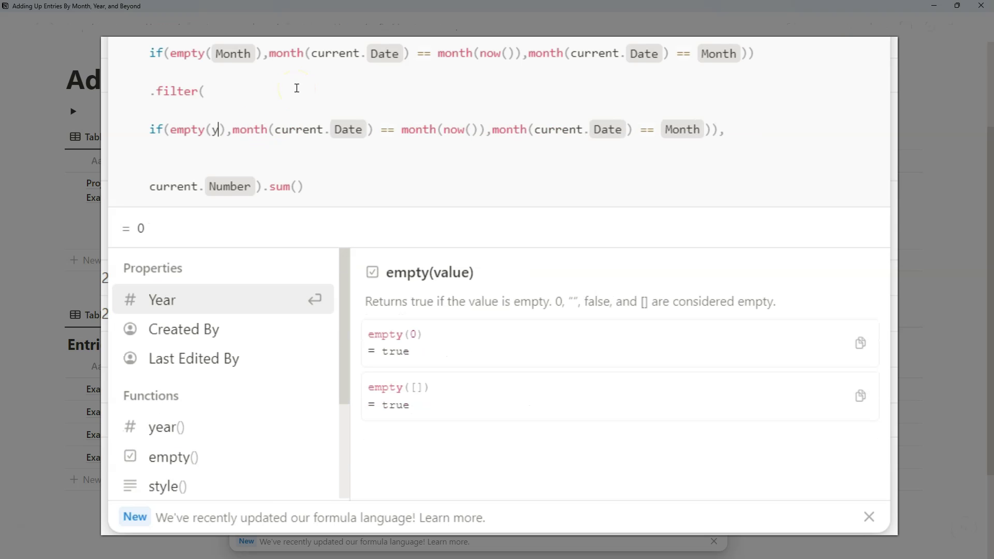
left_click(189, 302)
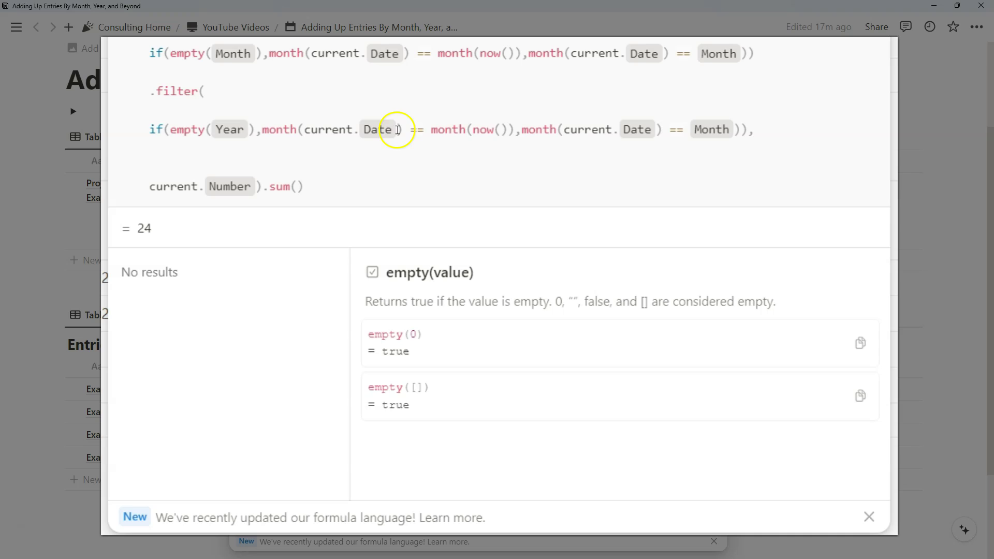
left_click(381, 129)
left_click(295, 126)
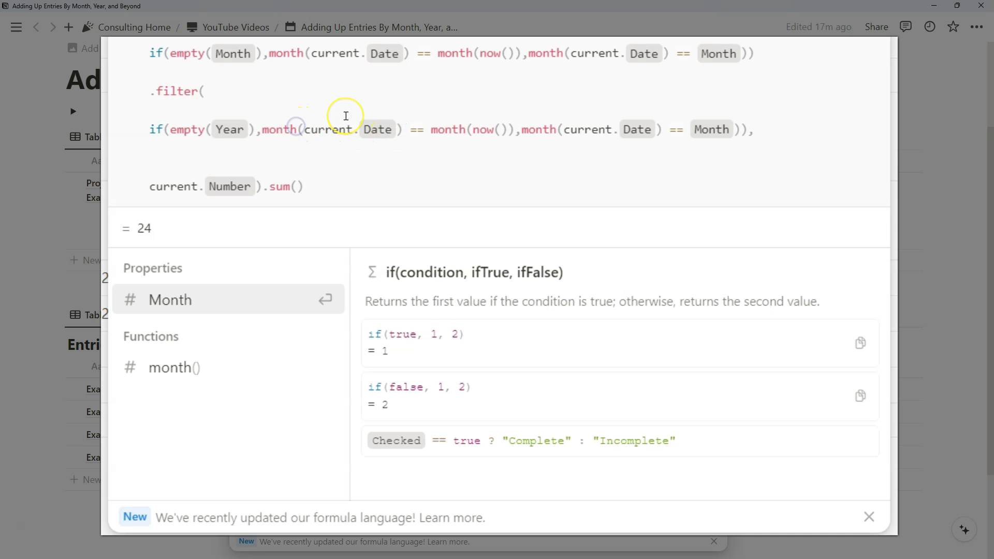
key("BackSpace")
key("BackSpace")
key("BackSpace")
key("BackSpace")
key("BackSpace")
type("year")
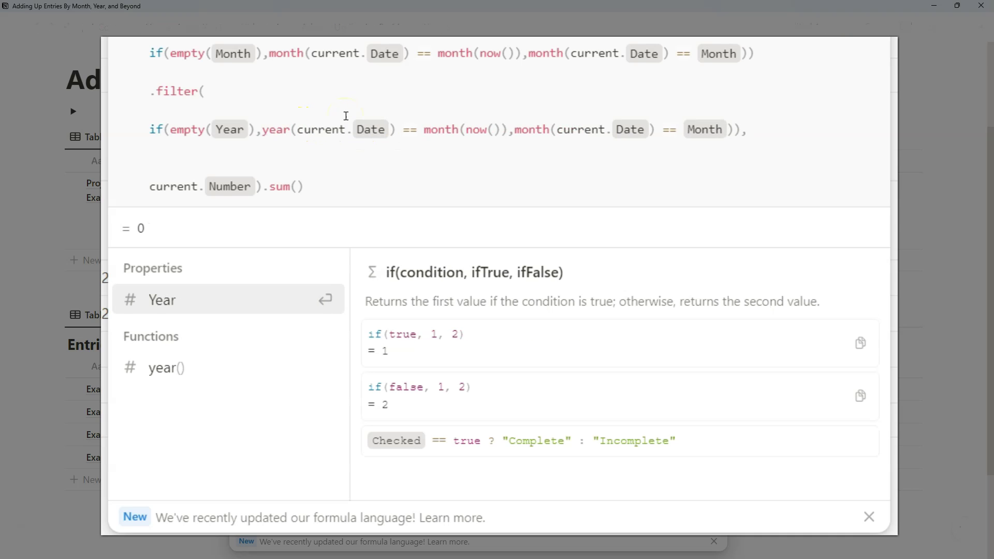
Change the remaining month calls to year and compare against the Year property.
double_click(454, 129)
type("year")
double_click(543, 129)
type("year")
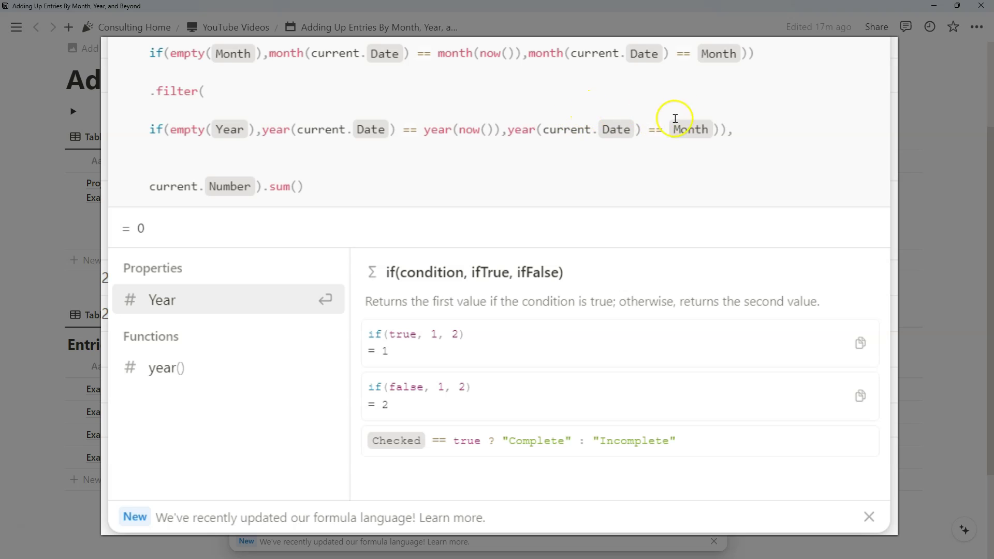
left_click(716, 130)
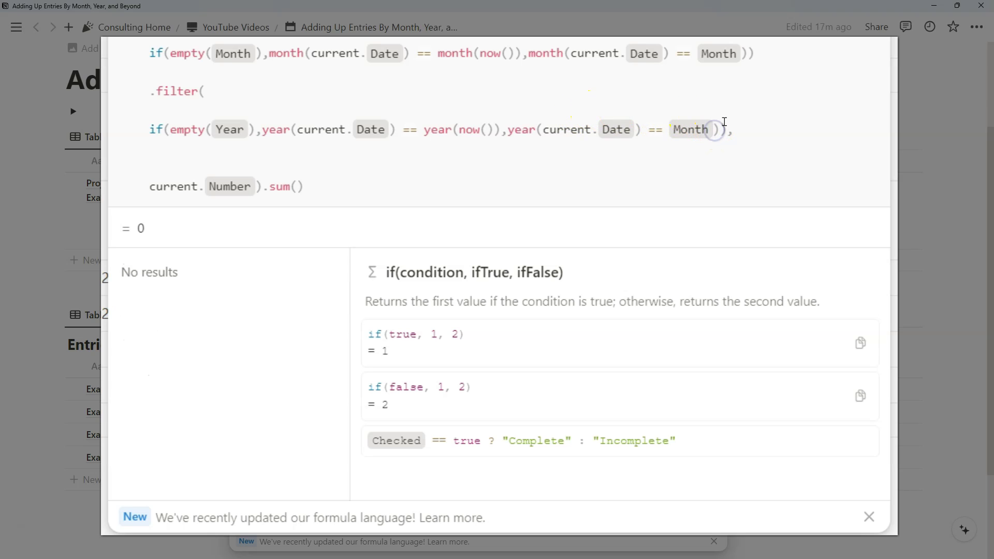
key("BackSpace")
type("year")
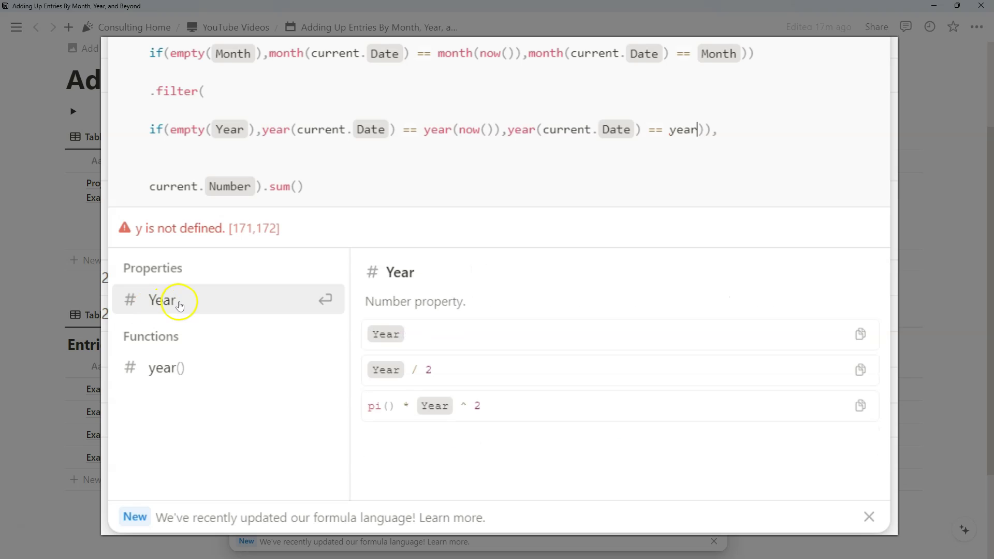
left_click(179, 300)
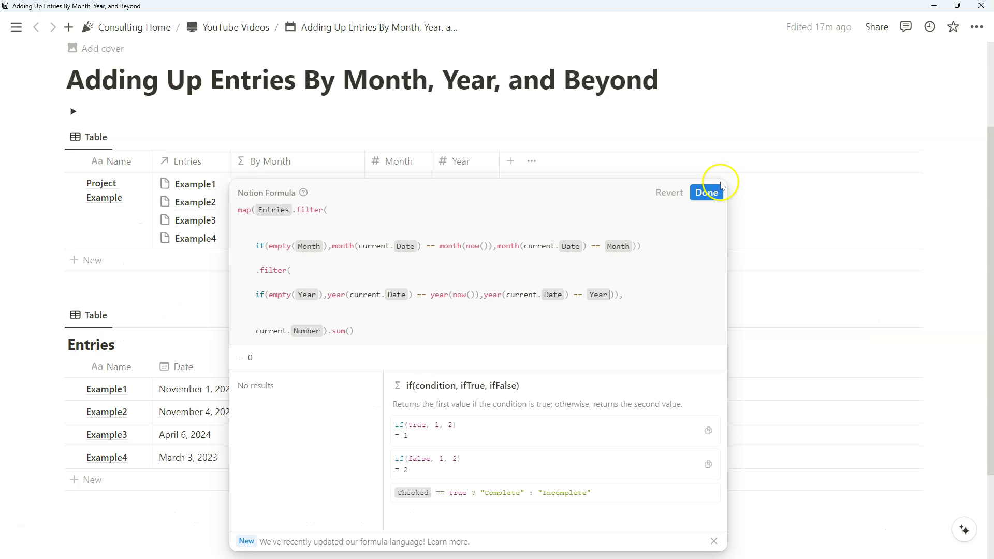
Duplicate the Example4 entry, date the copy Mar 19, 2022, and review the By Month formula.
left_click(721, 185)
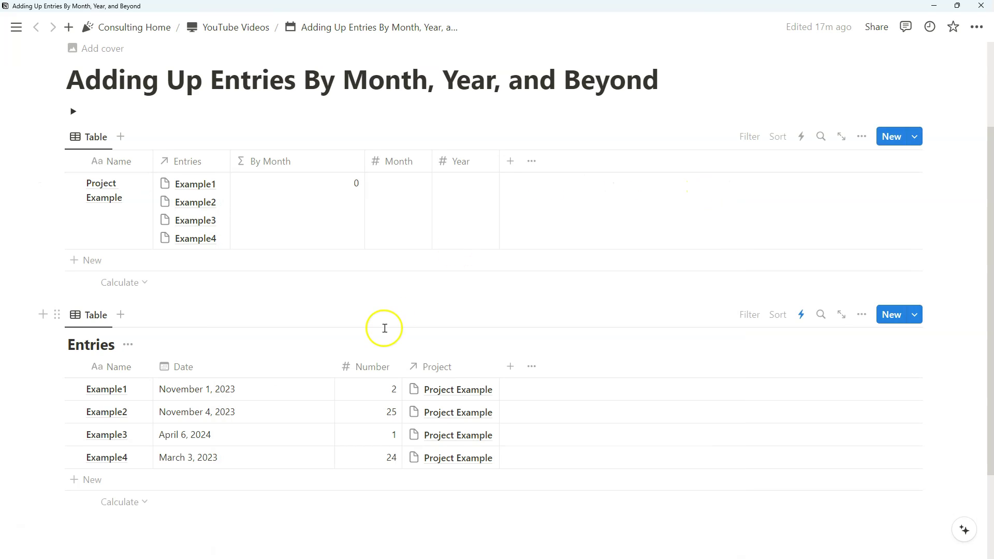
scroll(381, 326, "down", 1)
key("ctrl+d")
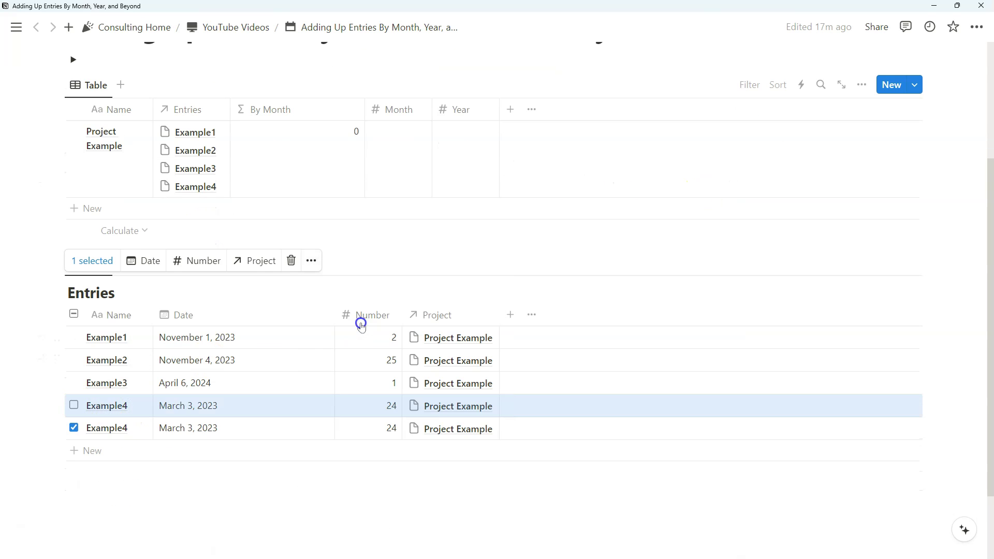
left_click(210, 428)
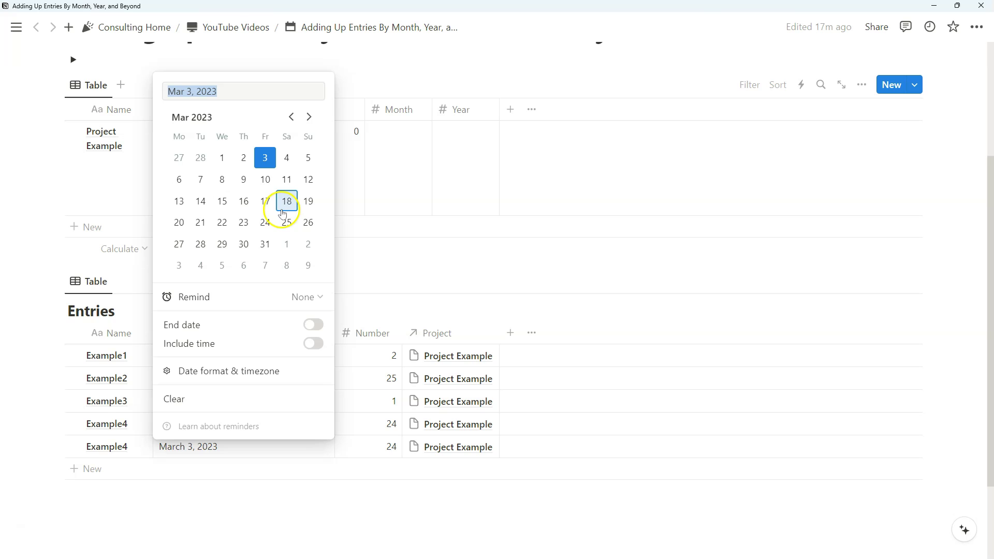
type("Mar 19, 2022")
left_click(371, 213)
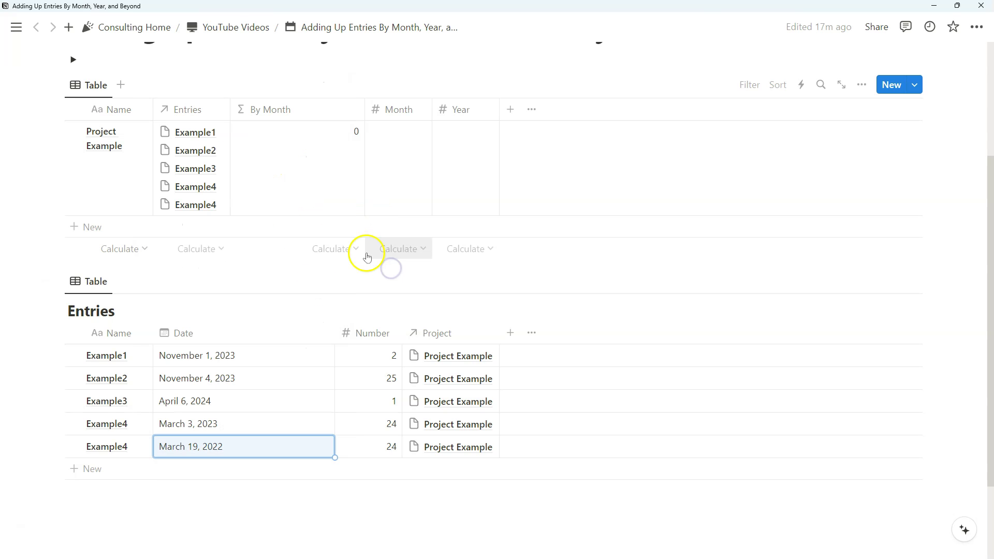
key("Escape")
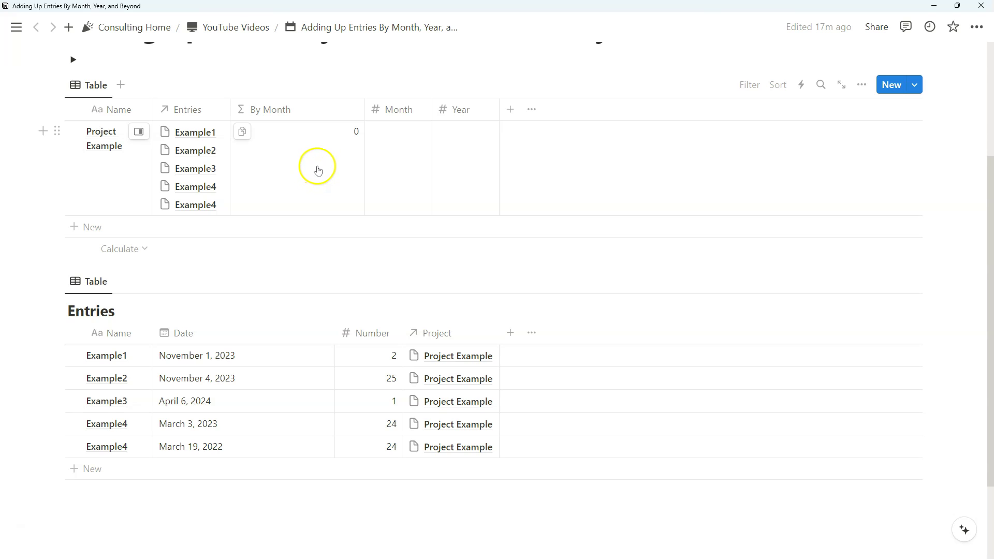
left_click(320, 170)
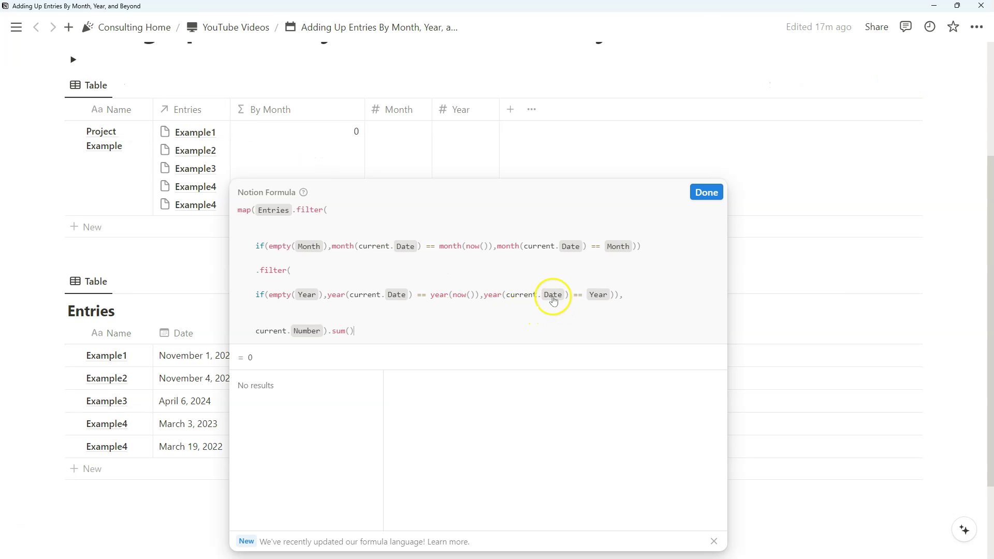
left_click(706, 194)
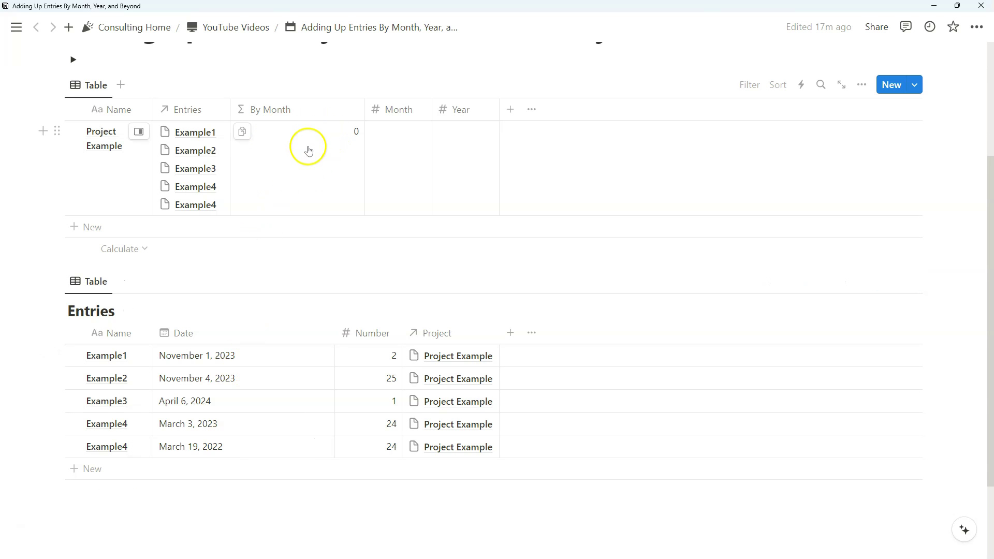
Set the project's Month to 3 and check the By Month formula.
left_click(411, 164)
type("3")
key("Return")
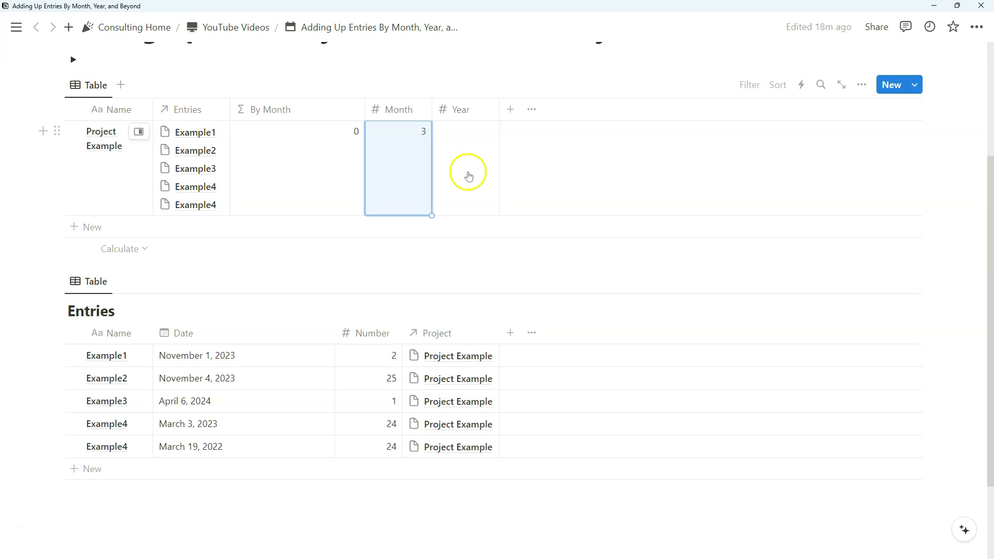
left_click(304, 167)
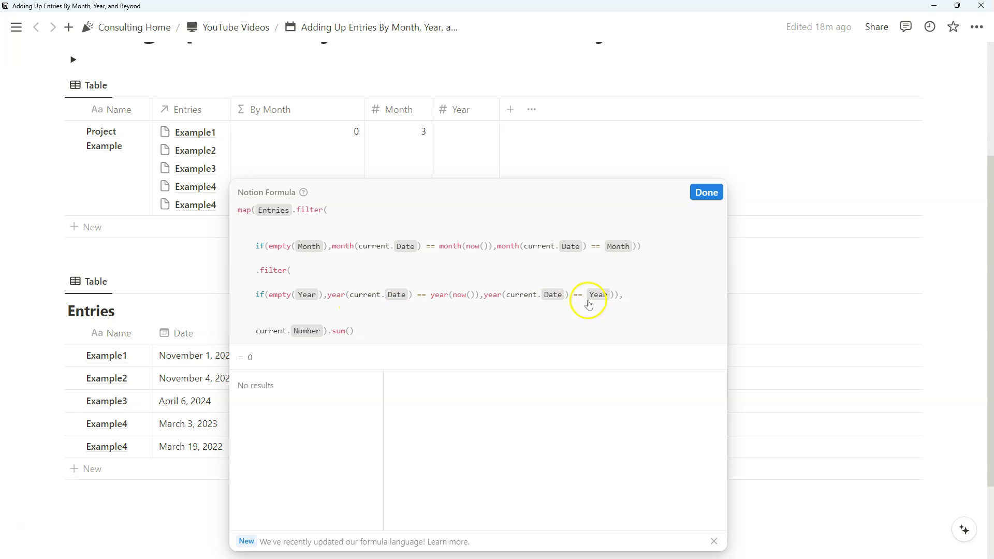
left_click(712, 192)
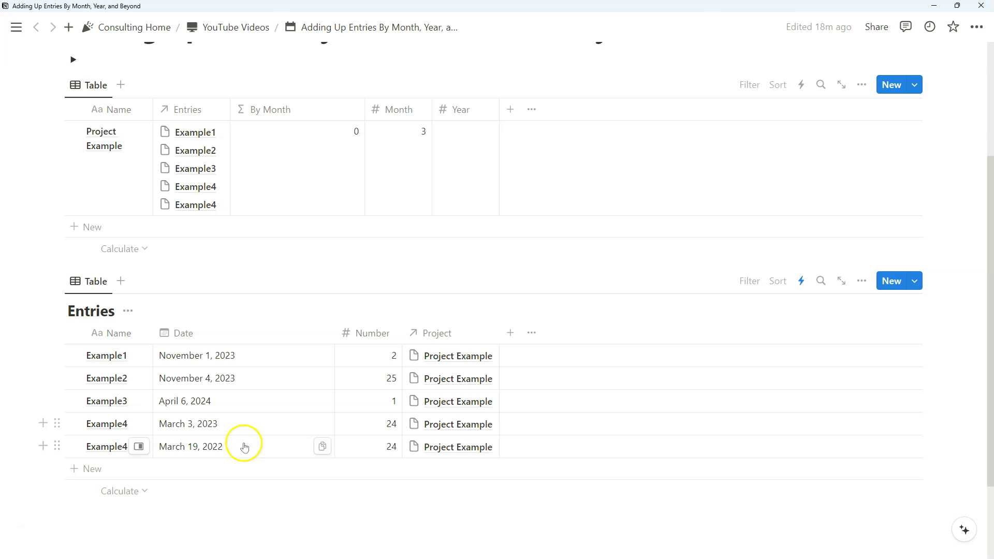
Set Year to 2022 and change the March 19, 2022 entry's Number from 24 to 21.
left_click(472, 137)
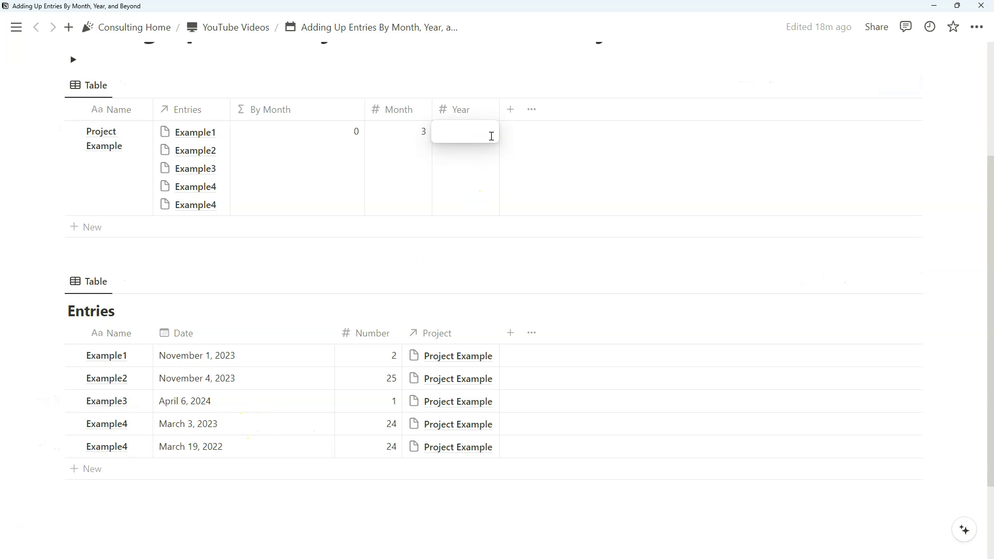
type("2022")
left_click(286, 442)
left_click(390, 452)
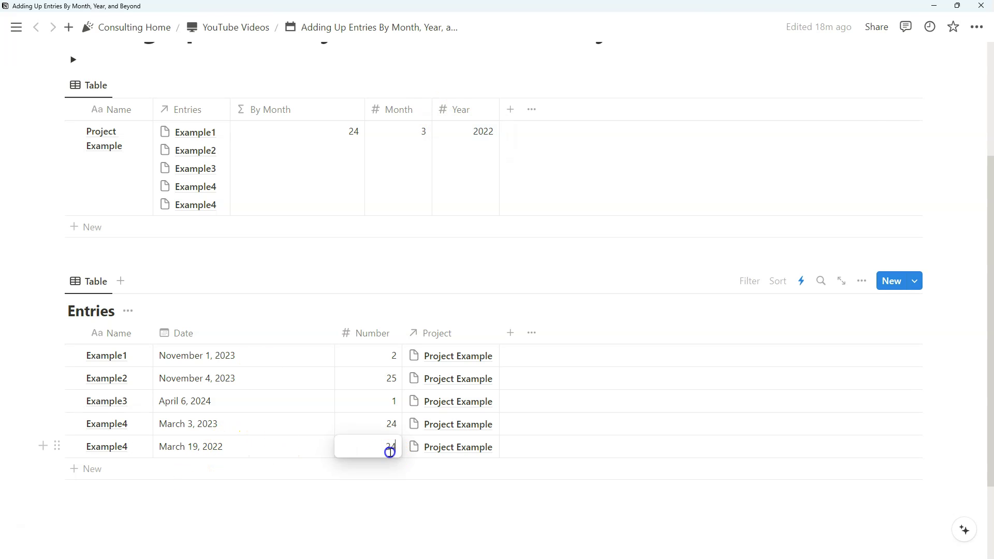
key("BackSpace")
type("1")
left_click(272, 459)
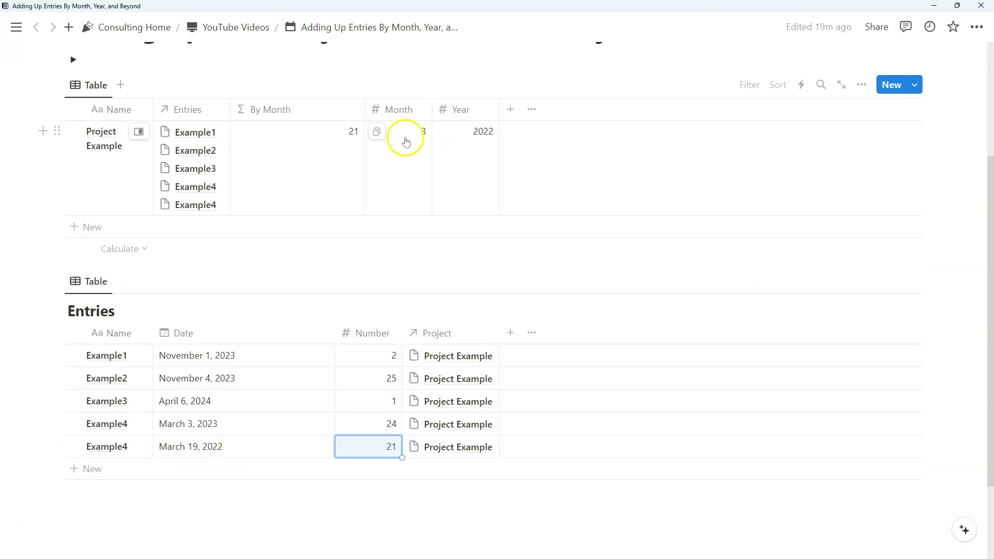
Change Year to 2023 and Month to 11, narrow the By Month column, then clear Month.
left_click(461, 137)
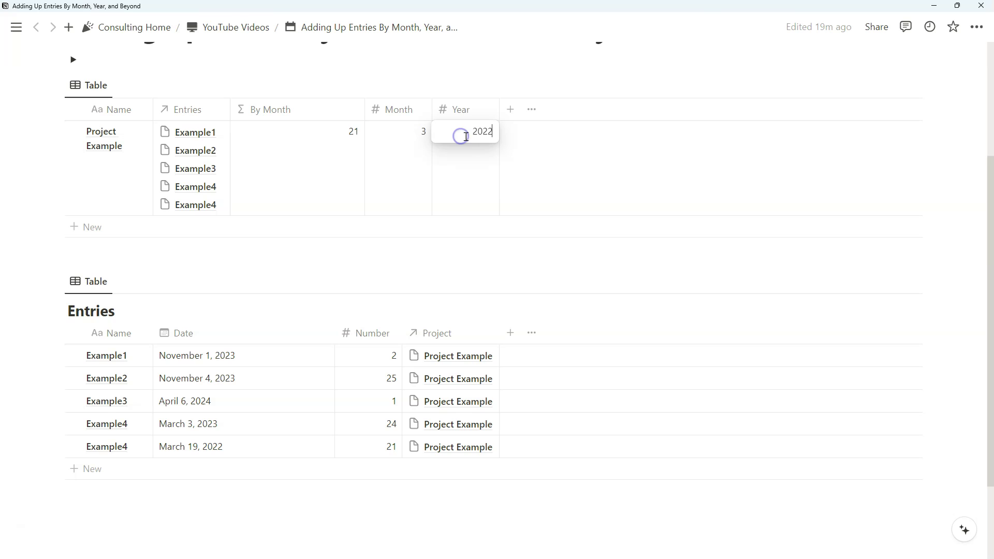
type("3")
key("Return")
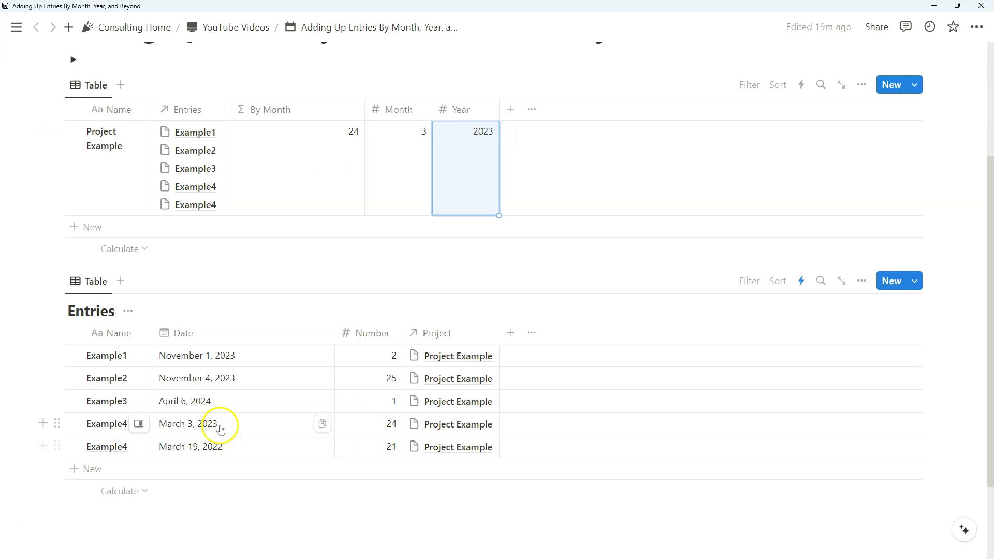
key("Left")
key("BackSpace")
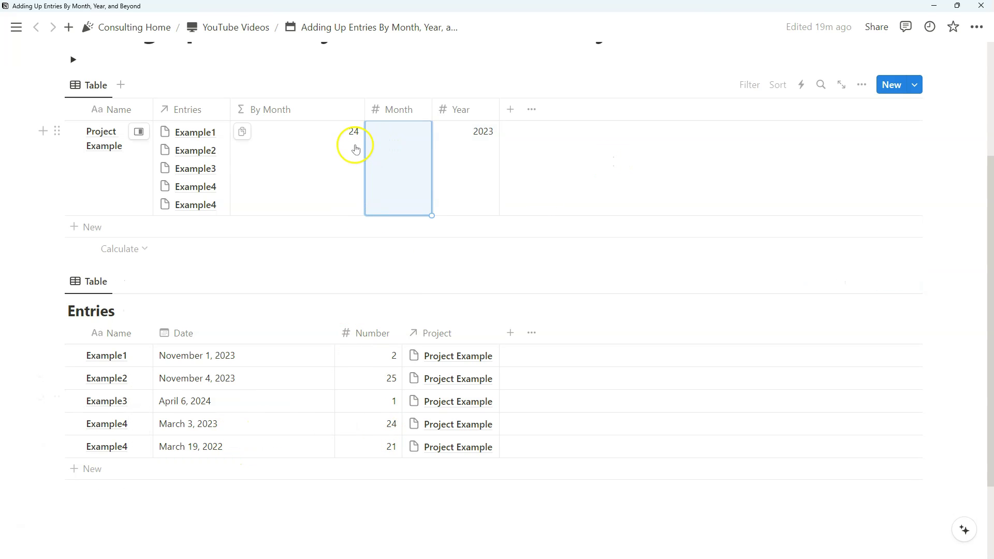
left_click(405, 153)
type("11")
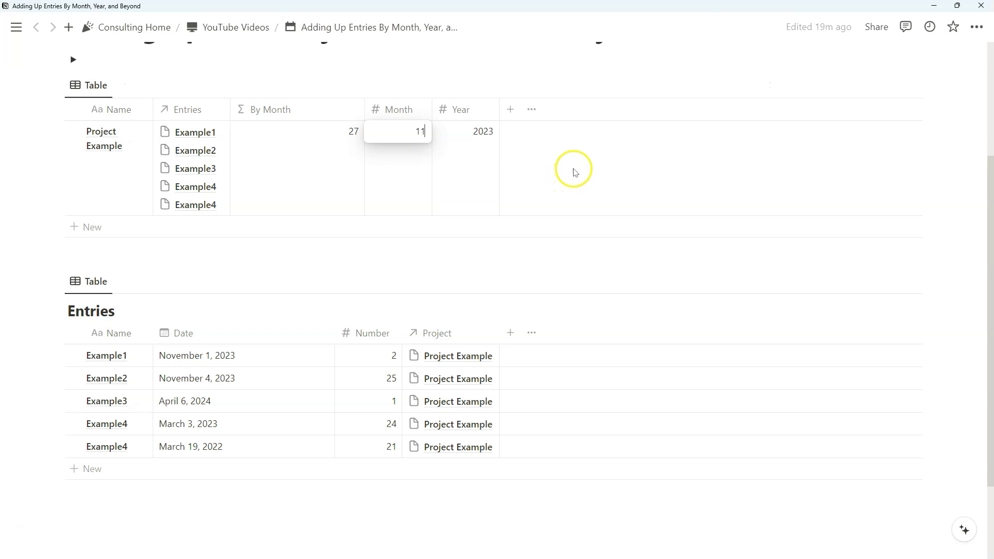
key("Return")
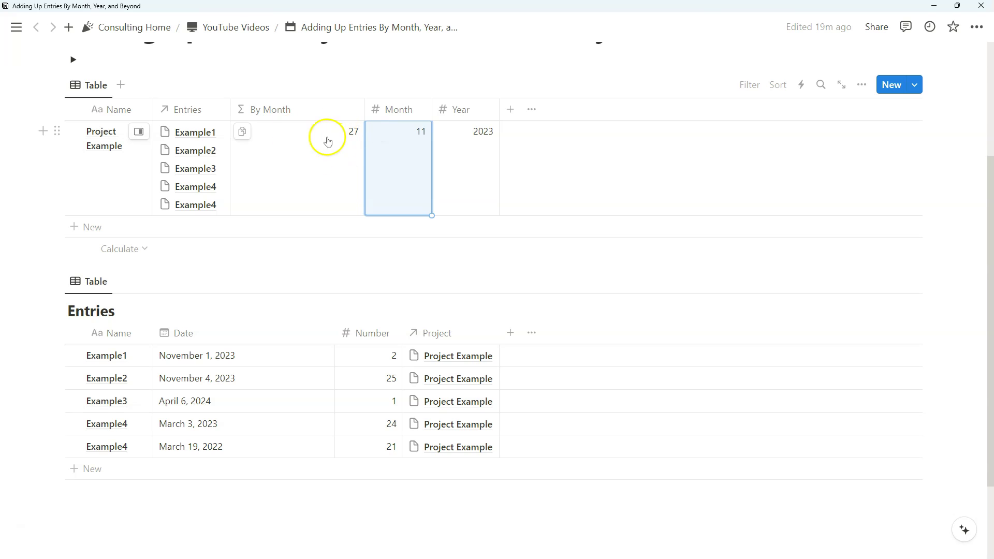
left_click_drag(365, 109, 313, 110)
key("Return")
key("BackSpace")
Clear the project's Year value of 2023.
key("BackSpace")
left_click(427, 144)
key("BackSpace")
key("BackSpace")
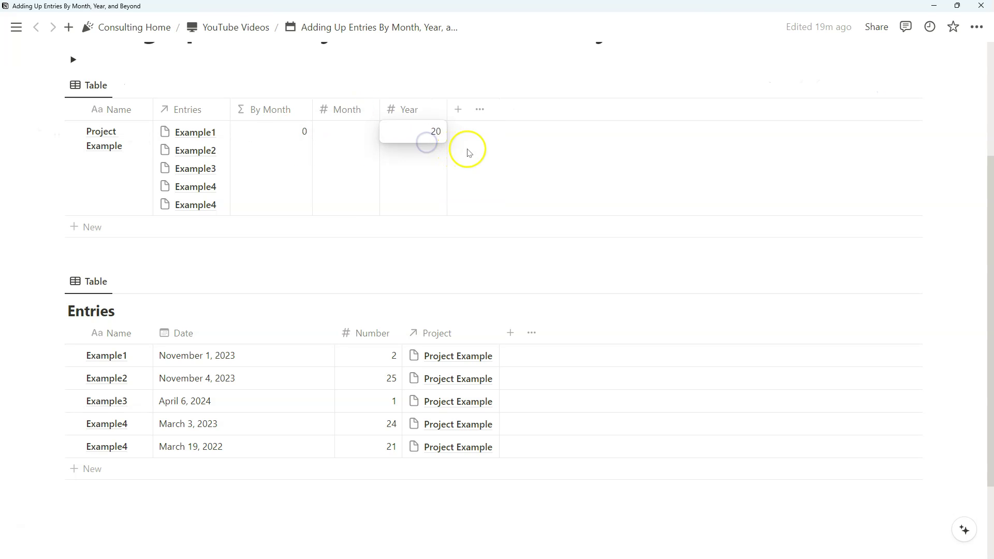
key("BackSpace")
key("BackSpace")
key("Return")
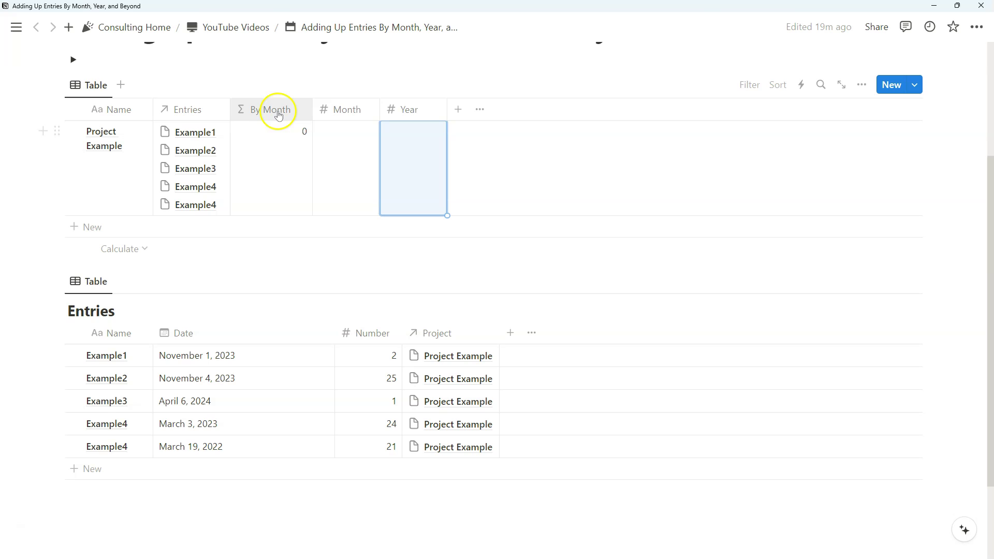
left_click(281, 147)
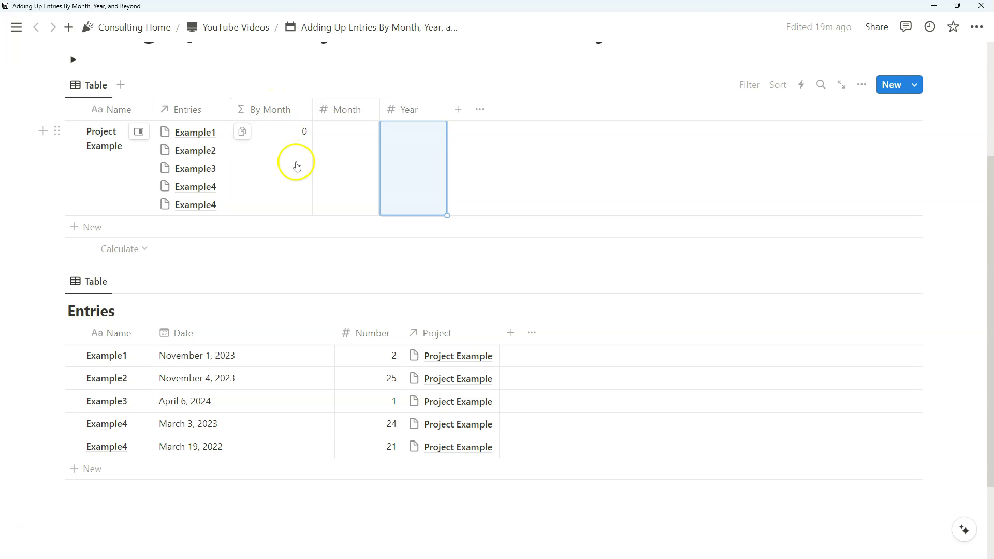
Duplicate the March 3, 2023 Example4 entry, date it Mar 30, 2024, and check By Month.
key("ctrl+d")
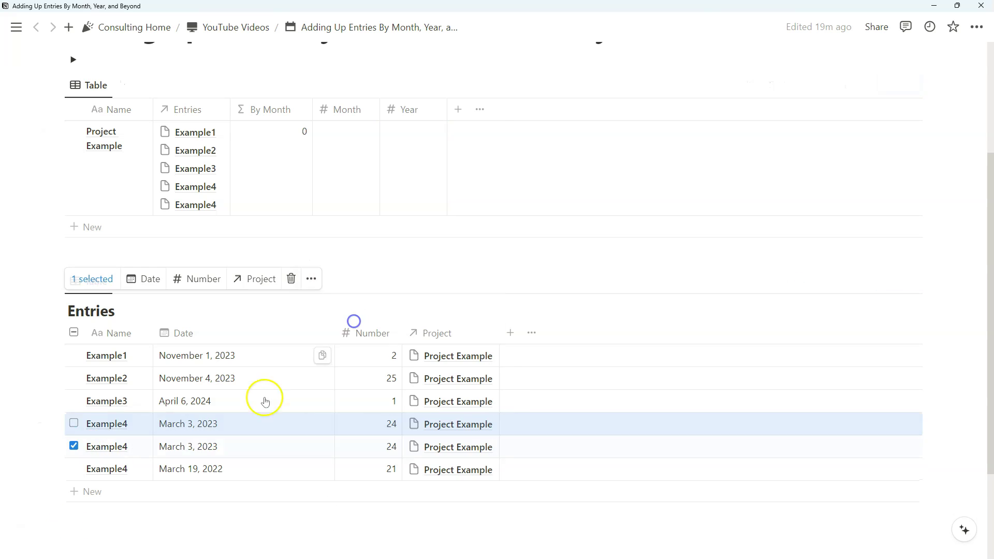
left_click(237, 448)
type("Mar 30, 2024")
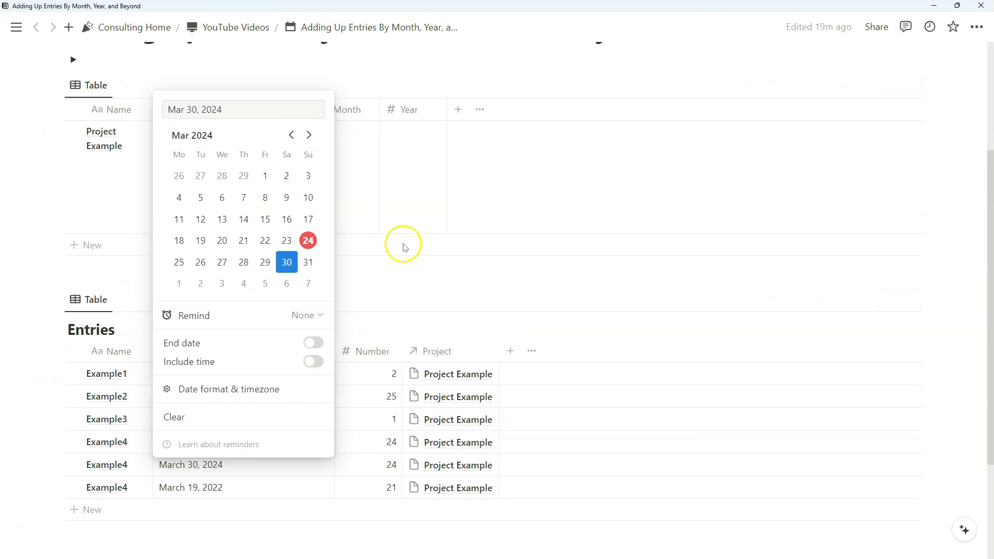
key("Tab")
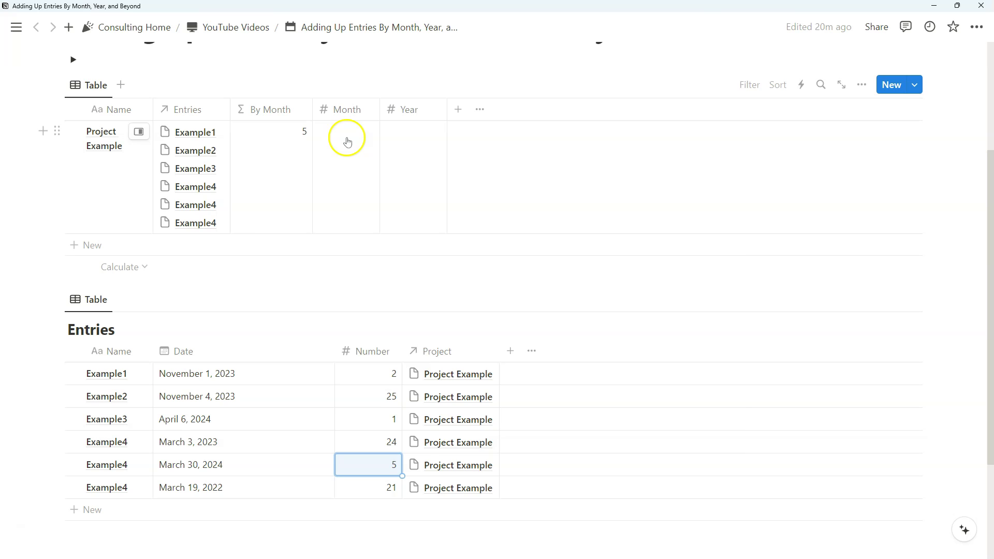
left_click(261, 146)
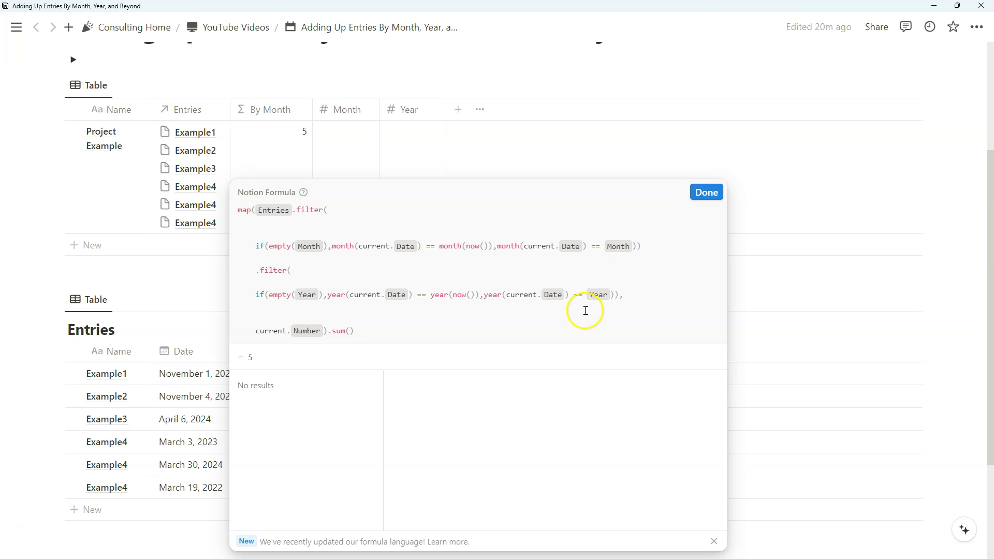
left_click(707, 192)
scroll(56, 111, "up", 3)
left_click(70, 113)
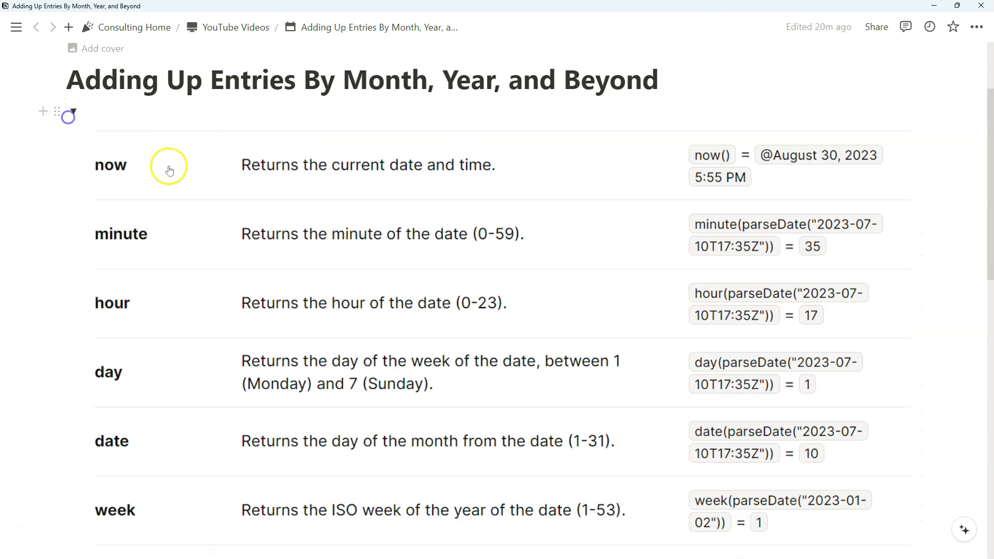
scroll(222, 201, "down", 4)
scroll(223, 203, "up", 1)
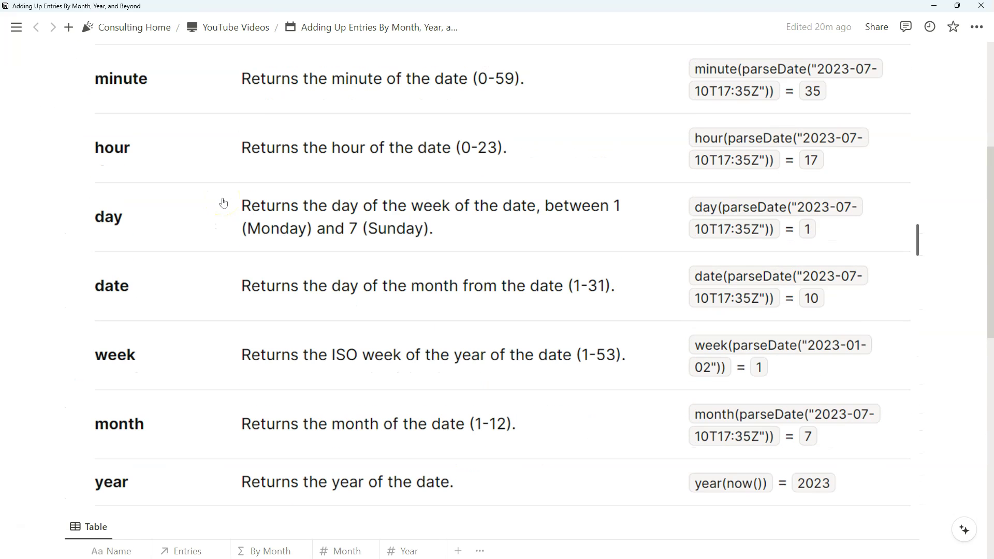
scroll(223, 202, "up", 1)
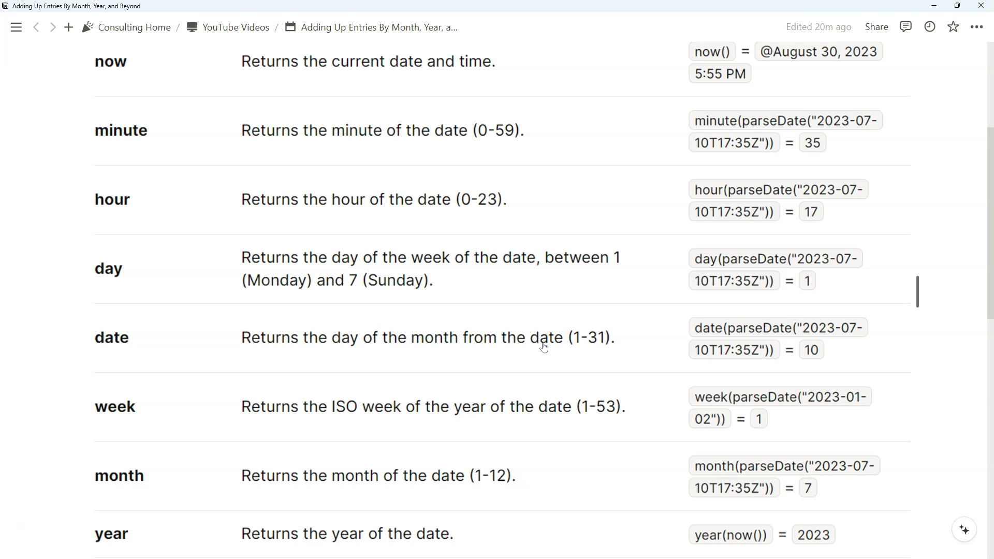
Collapse the function reference and add a Number column named Date of Month.
scroll(518, 351, "up", 5)
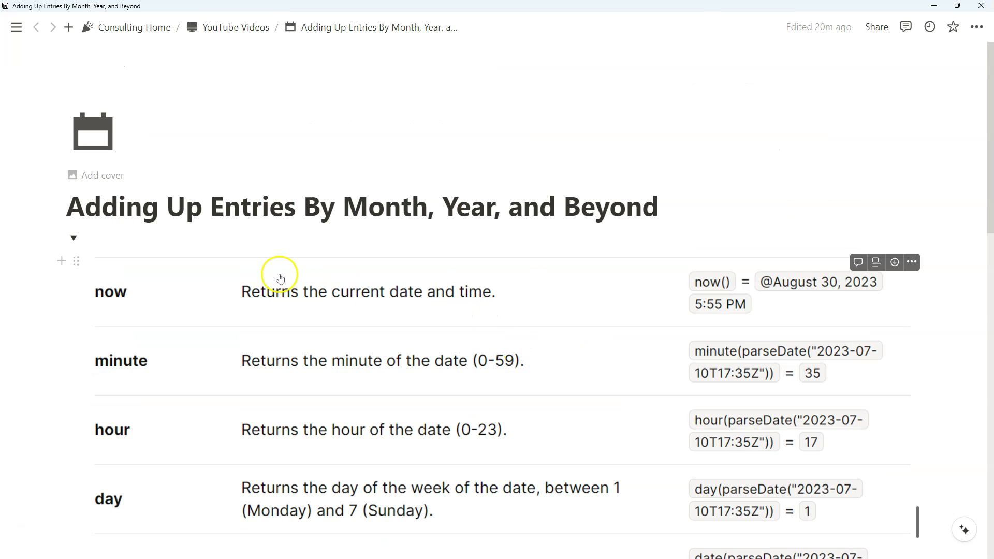
left_click(73, 237)
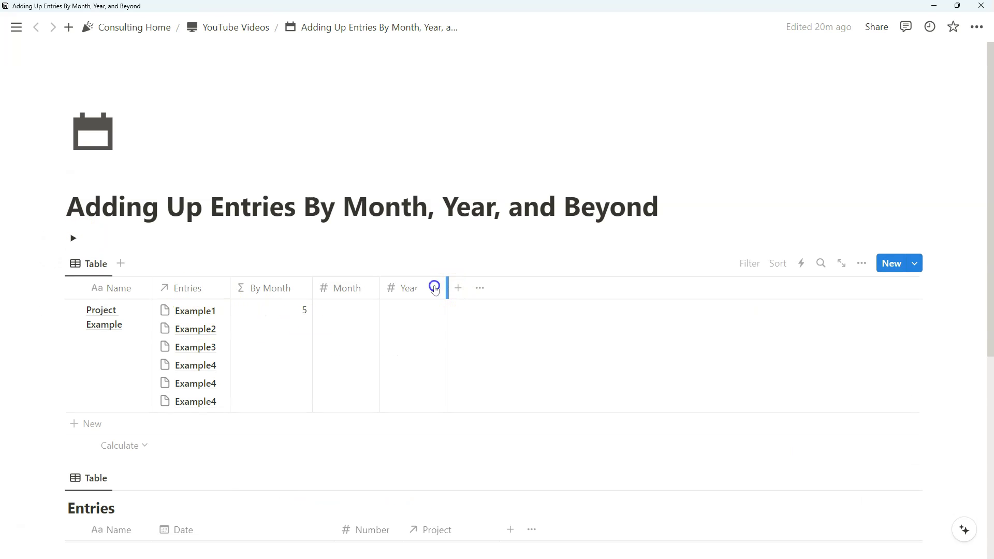
left_click(458, 288)
type("Number")
key("Return")
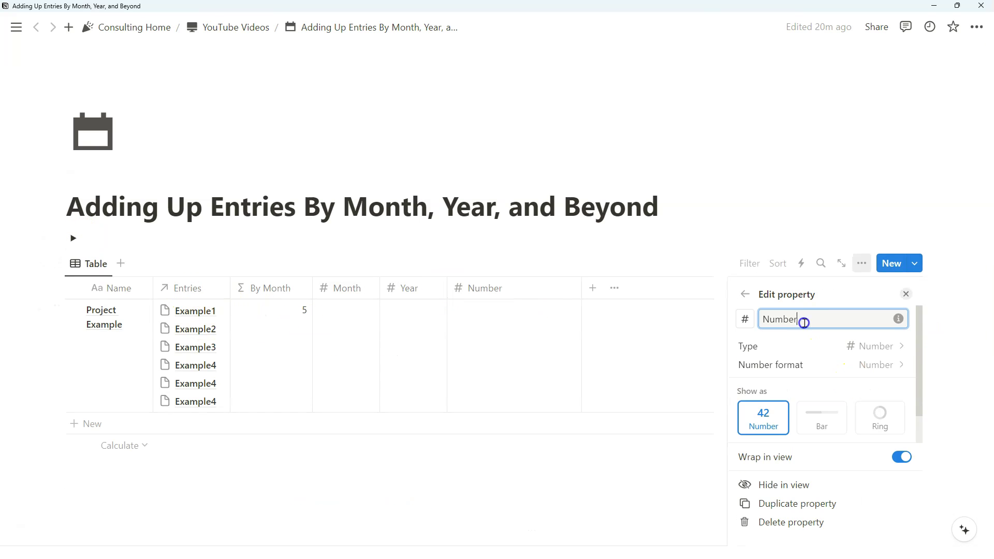
double_click(804, 323)
type("Date of Month")
key("Return")
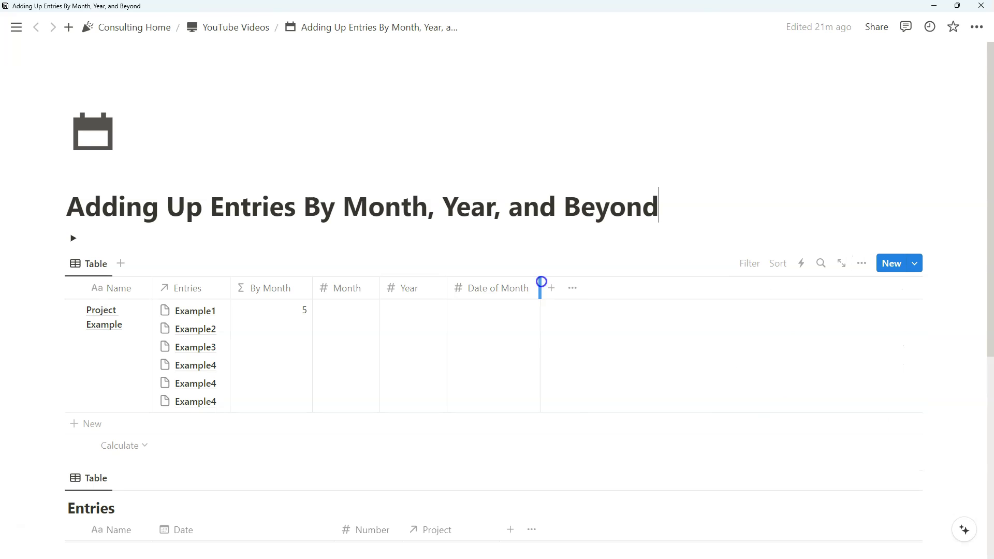
In By Month, paste a copy of the year-filter line at the start and add a new .filter( call.
left_click(291, 325)
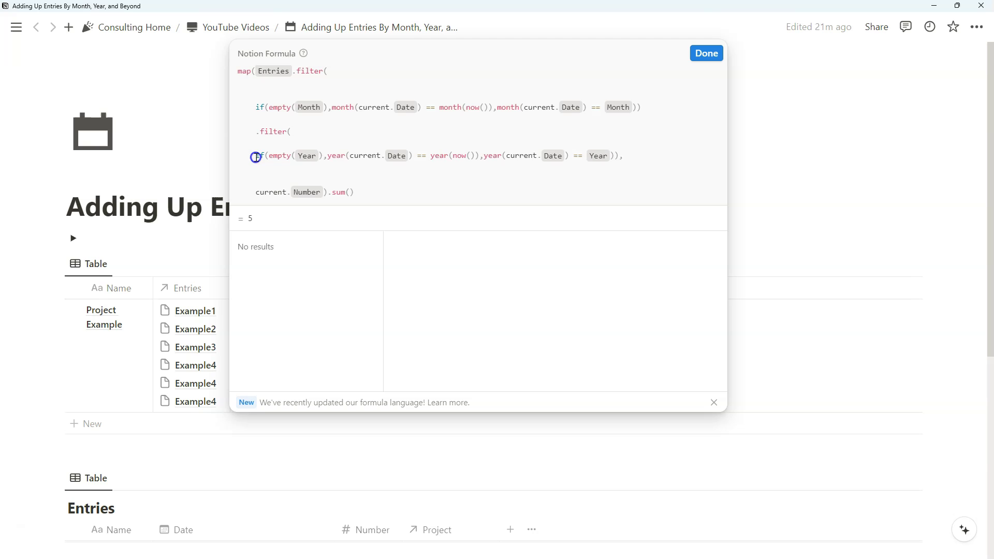
left_click_drag(256, 156, 622, 159)
key("ctrl+c")
left_click(373, 102)
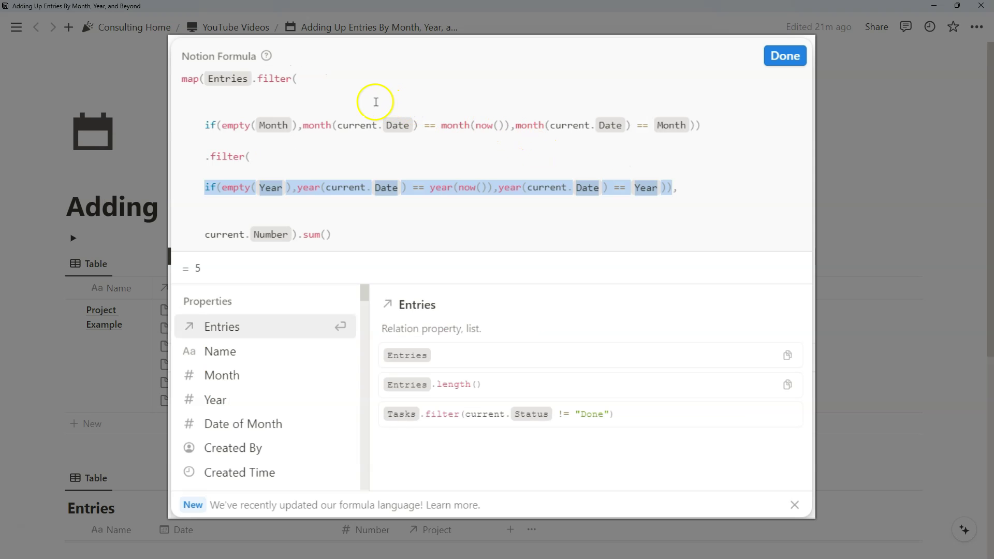
key("ctrl+v")
key("Return")
key("Return")
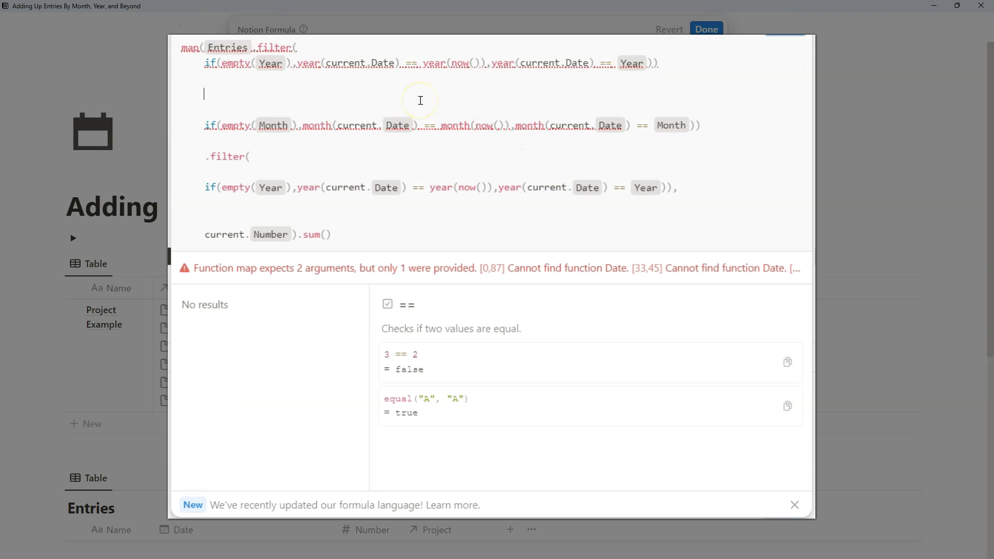
type(".filter(")
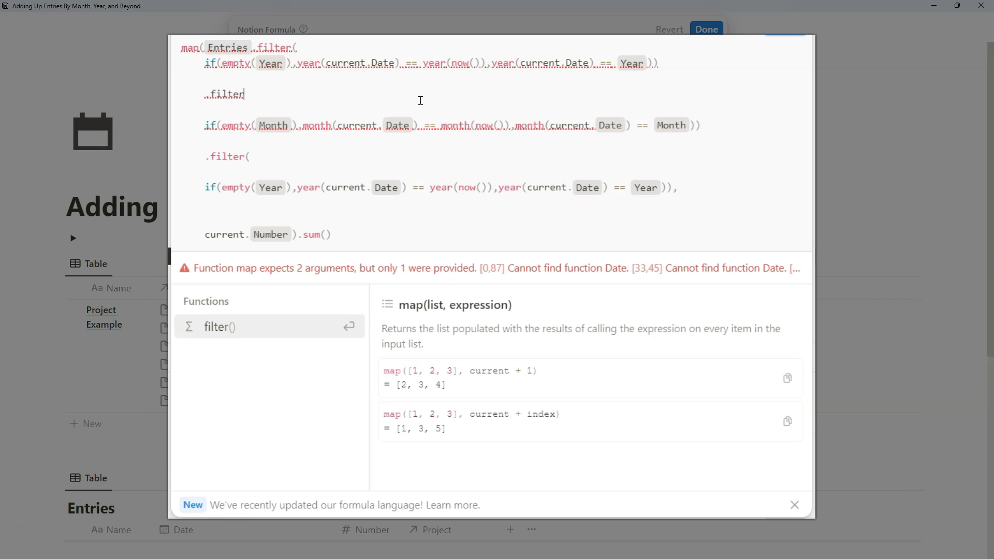
Replace the copied condition's first Year reference with Date of Month.
left_click(598, 86)
left_click(573, 89)
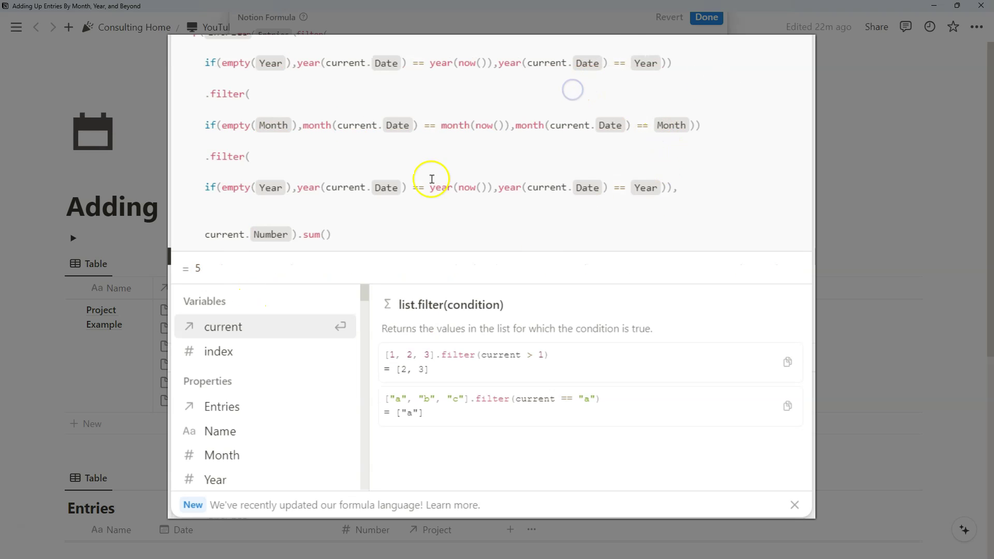
left_click(289, 63)
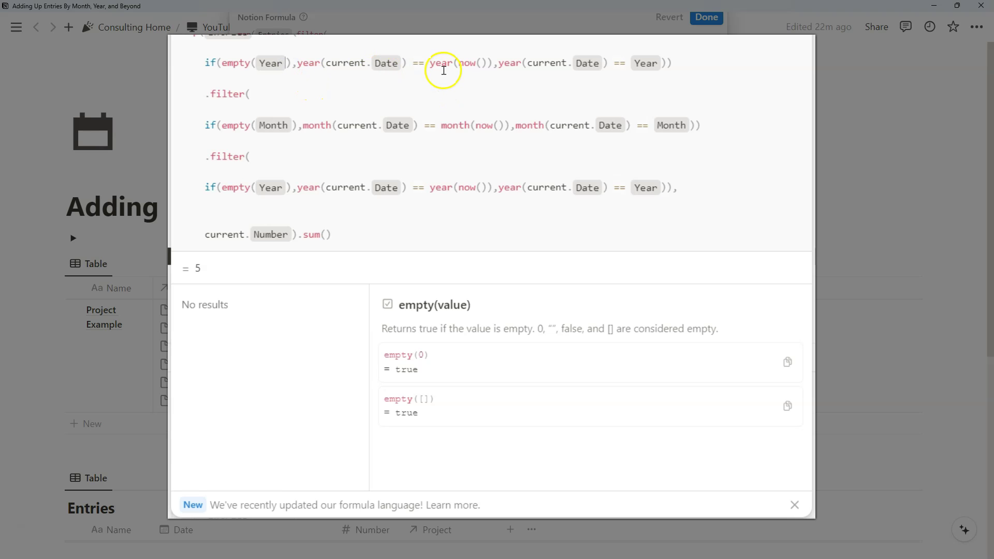
left_click(288, 61)
key("Down")
key("Down")
key("Down")
key("Down")
key("Return")
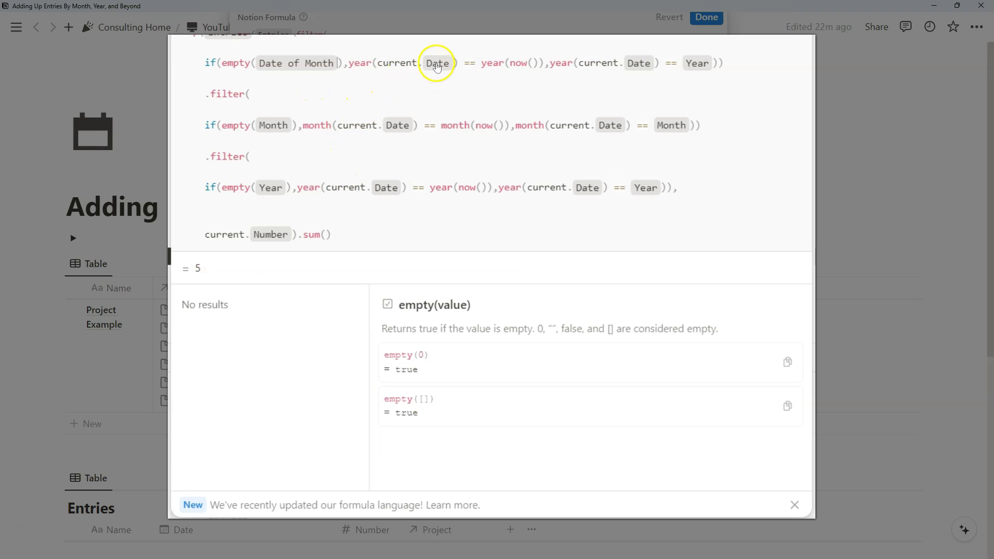
Finish the condition as "" else date(current.Date) == Date of Month and save the formula.
left_click_drag(542, 62, 366, 61)
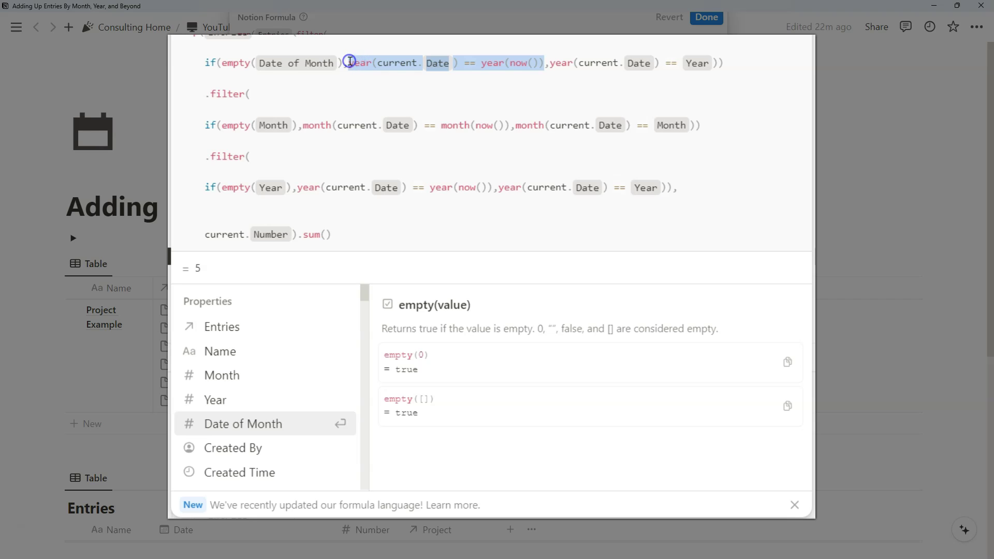
type("\"\"")
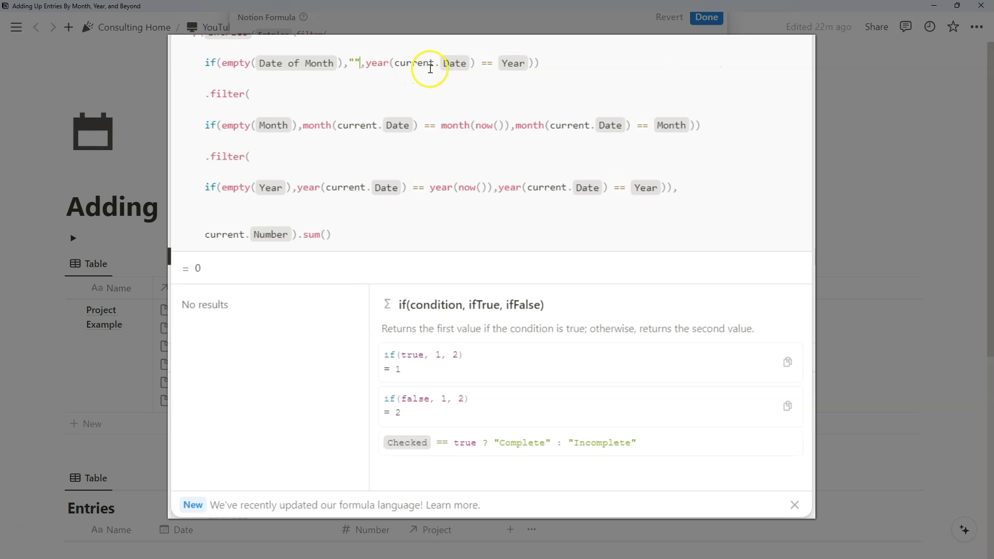
left_click(380, 61)
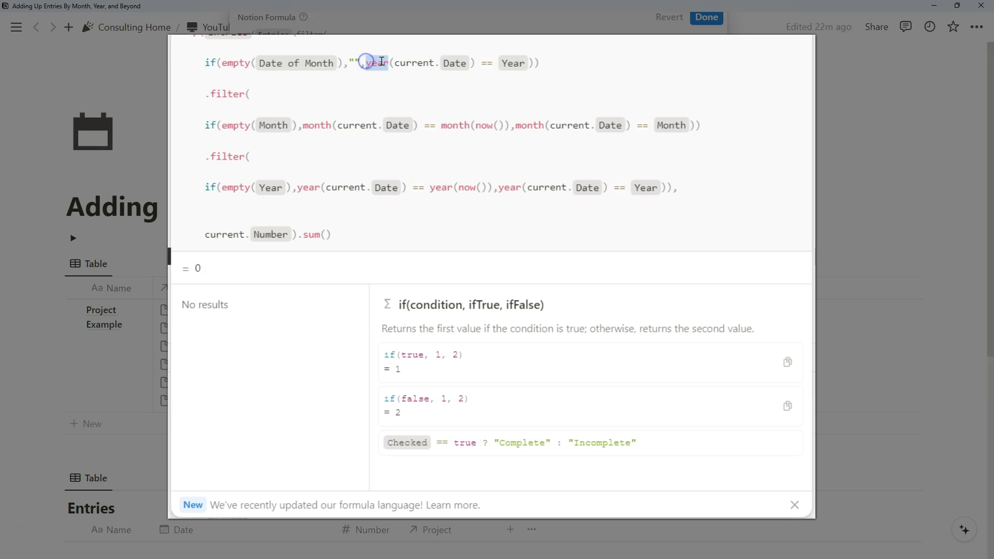
type("date")
left_click(528, 63)
key("BackSpace")
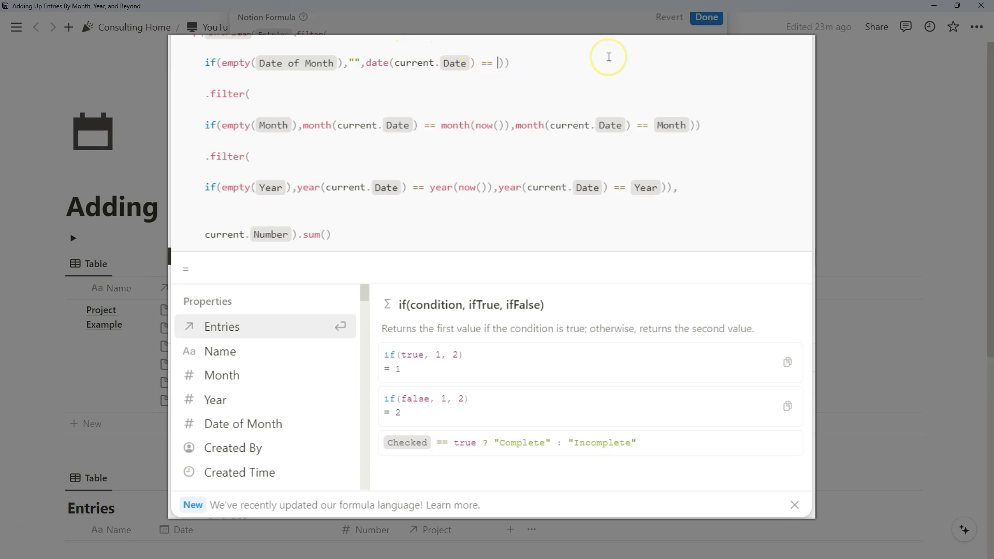
left_click(250, 419)
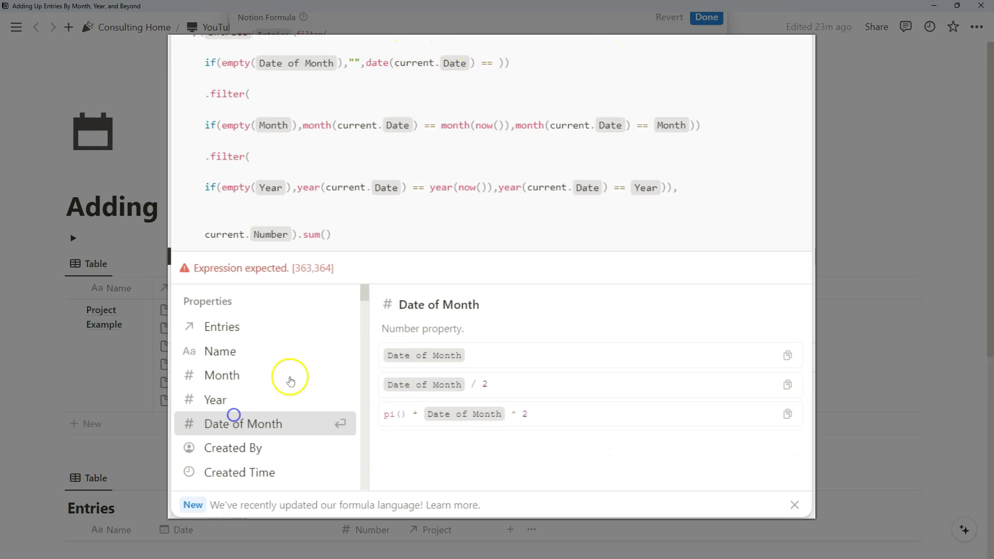
left_click(707, 17)
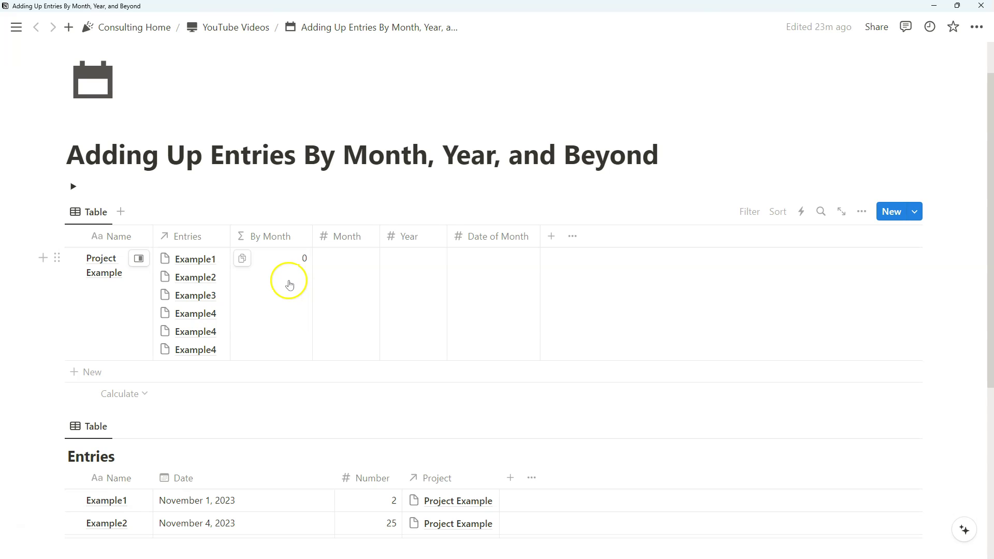
Change Example2's date to November 3, 2023.
scroll(446, 215, "down", 2)
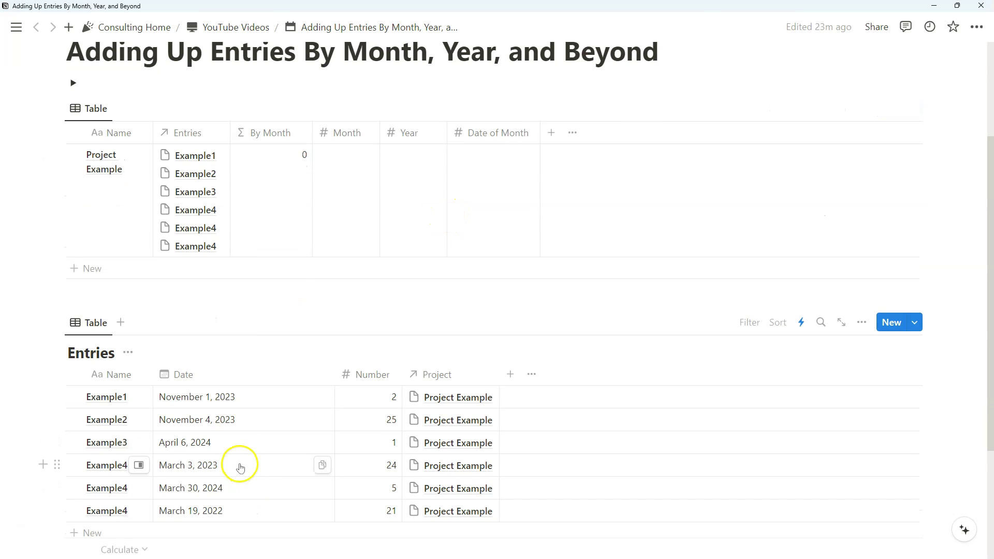
left_click(249, 424)
left_click(262, 152)
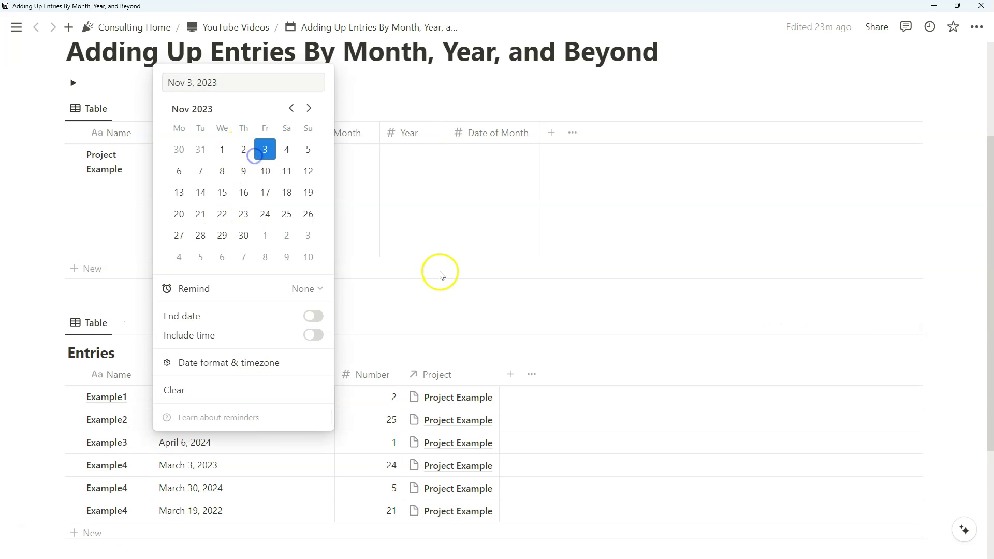
left_click(441, 275)
Set the project's Date of Month to 3 and reopen the By Month formula.
left_click(513, 189)
type("3")
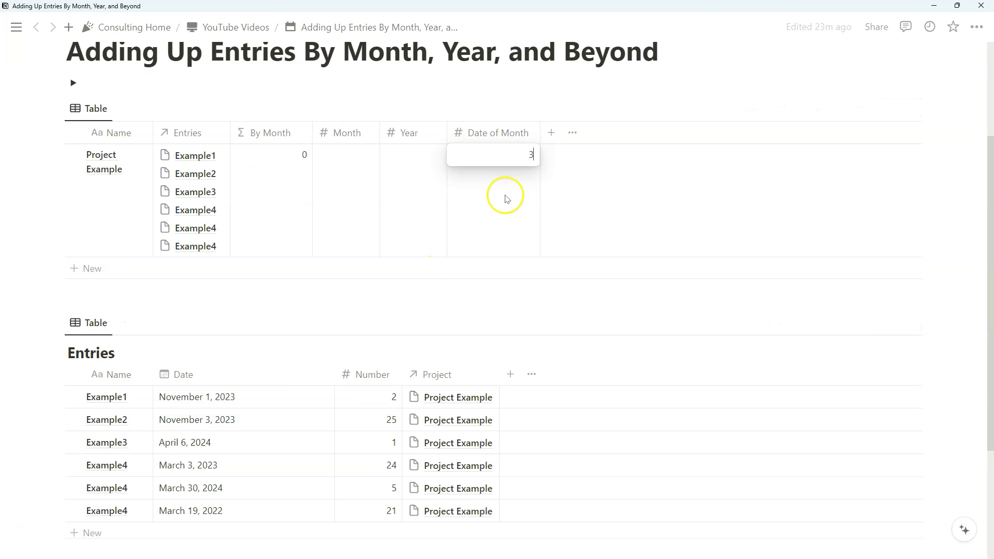
key("Return")
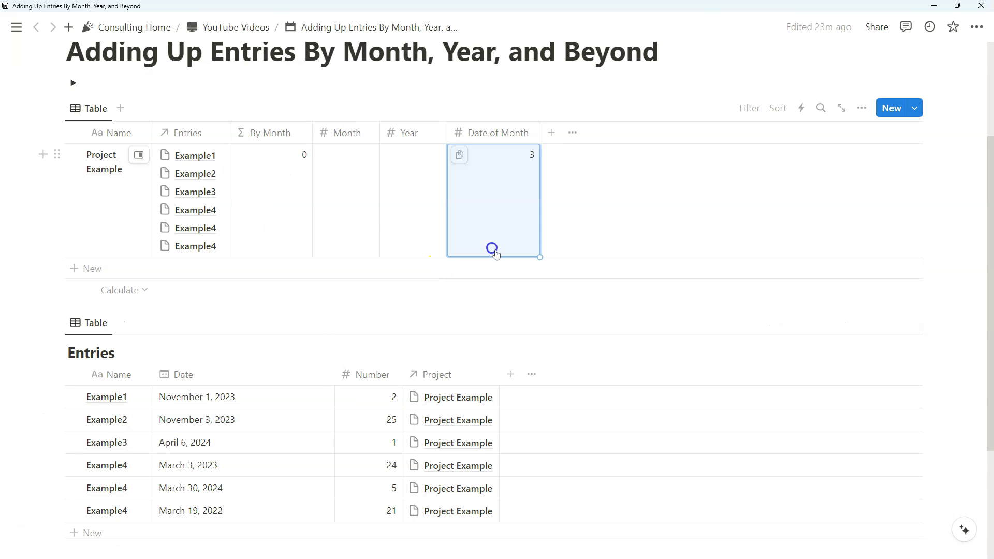
left_click(273, 202)
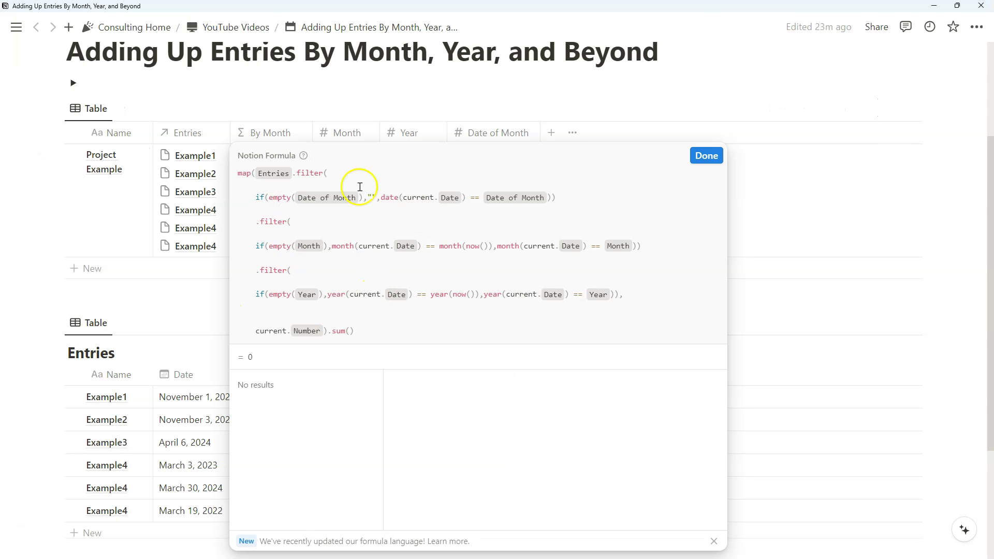
Wrap the Month and Year filters in /* */ and add a comma after the Date of Month condition.
left_click(311, 207)
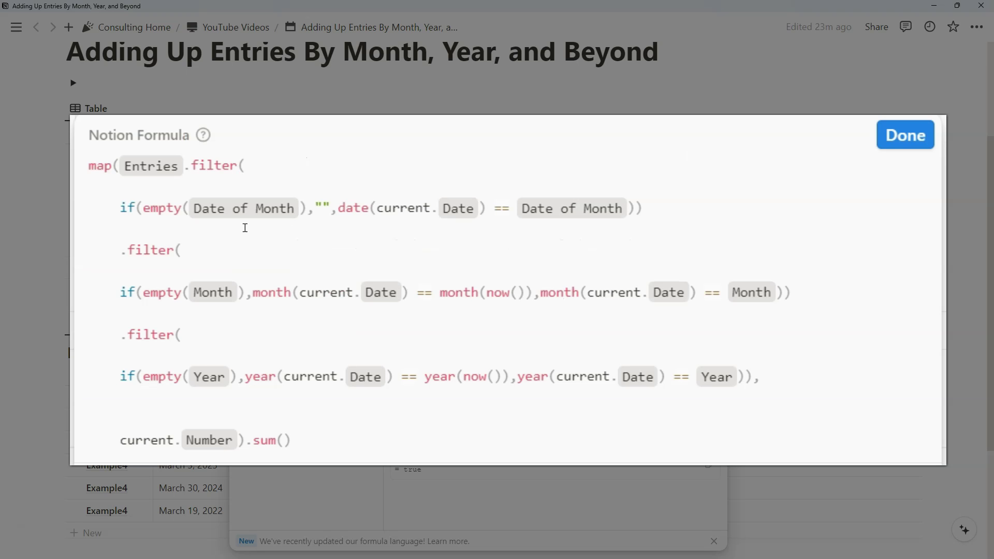
type("/*")
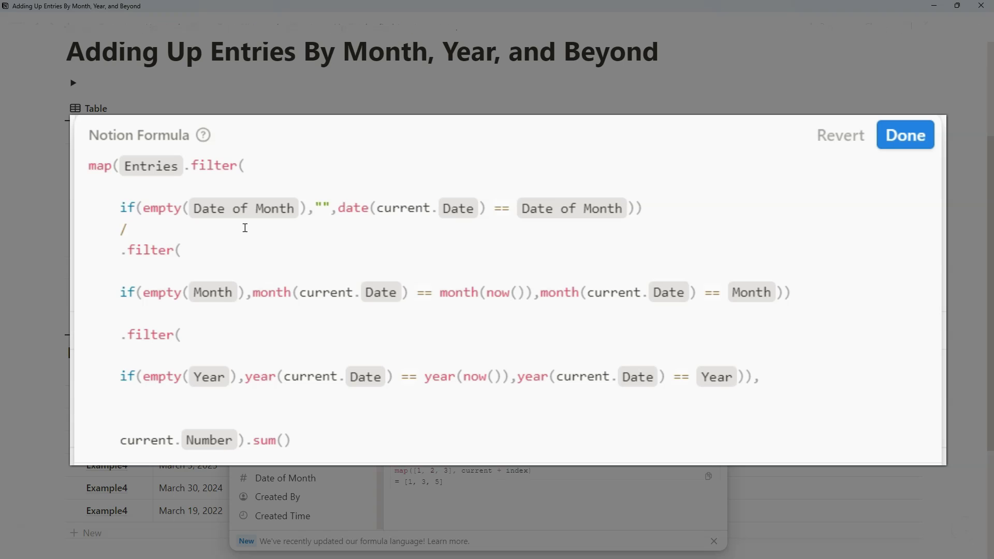
left_click(182, 414)
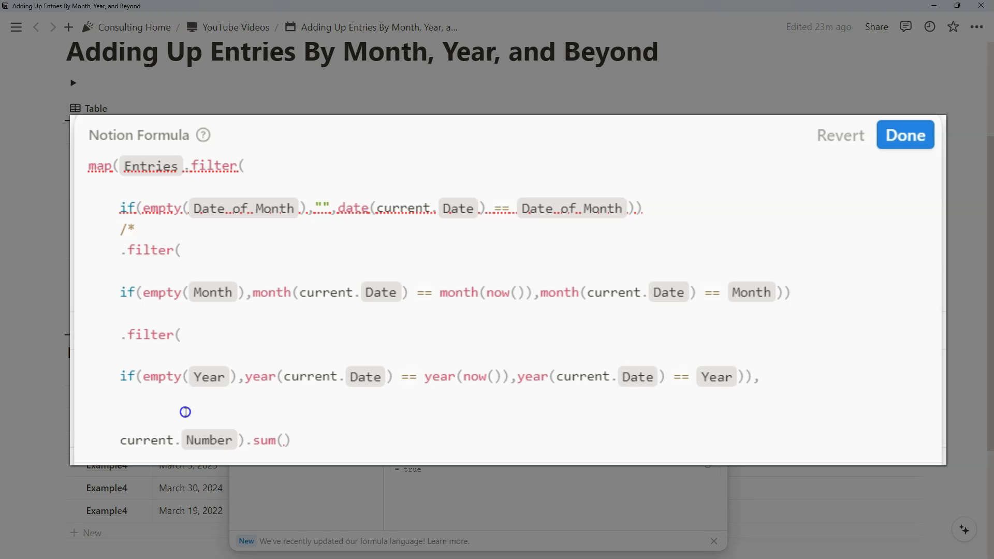
type("*/")
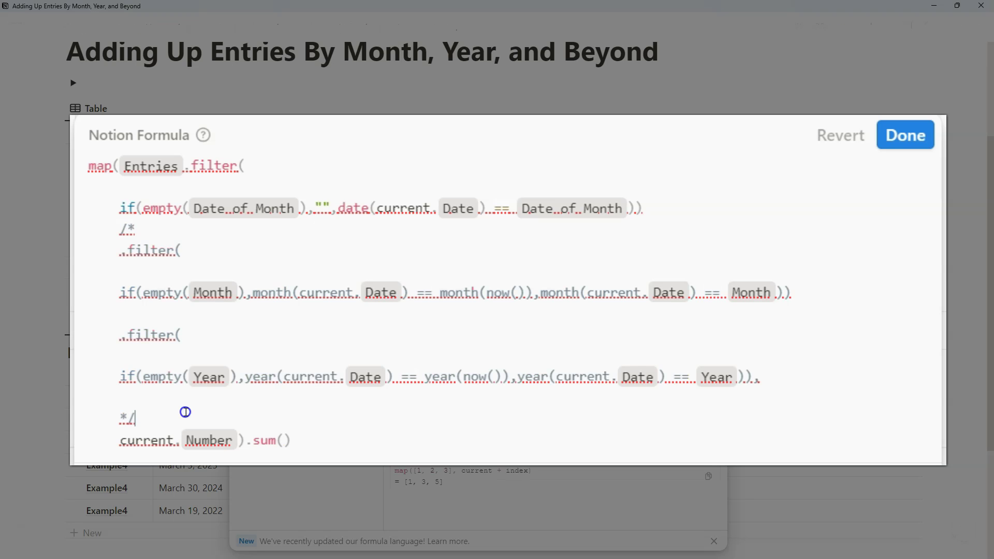
left_click_drag(186, 413, 111, 229)
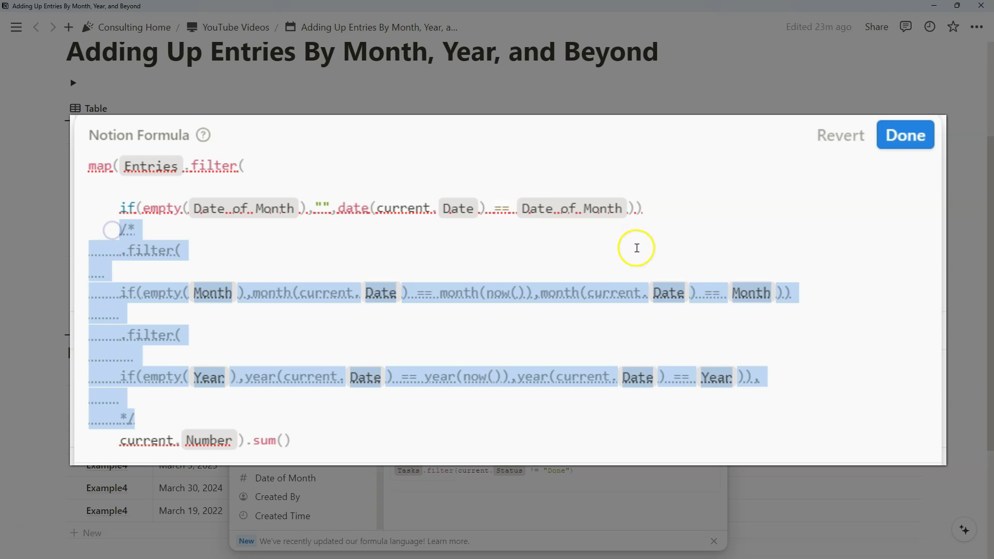
left_click(649, 208)
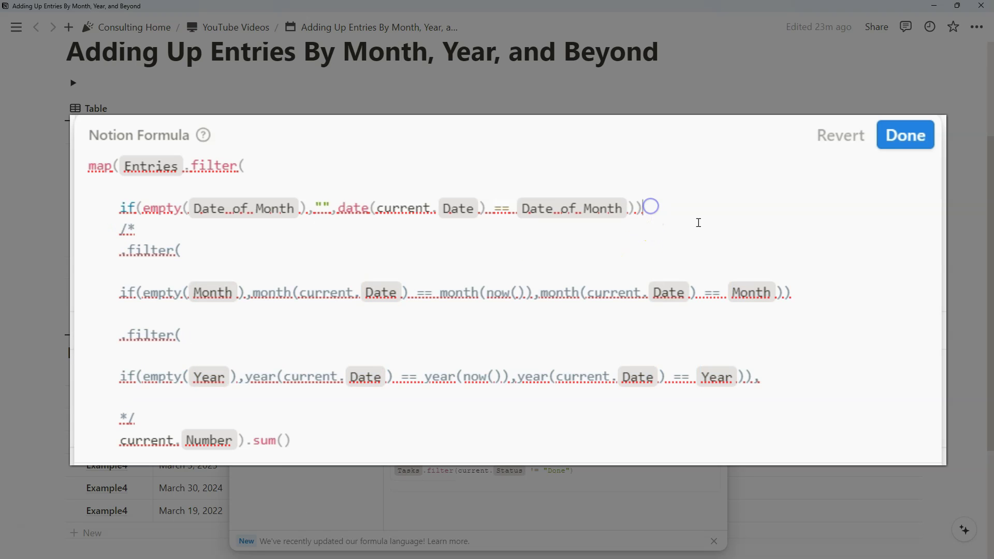
type(",")
key("Down")
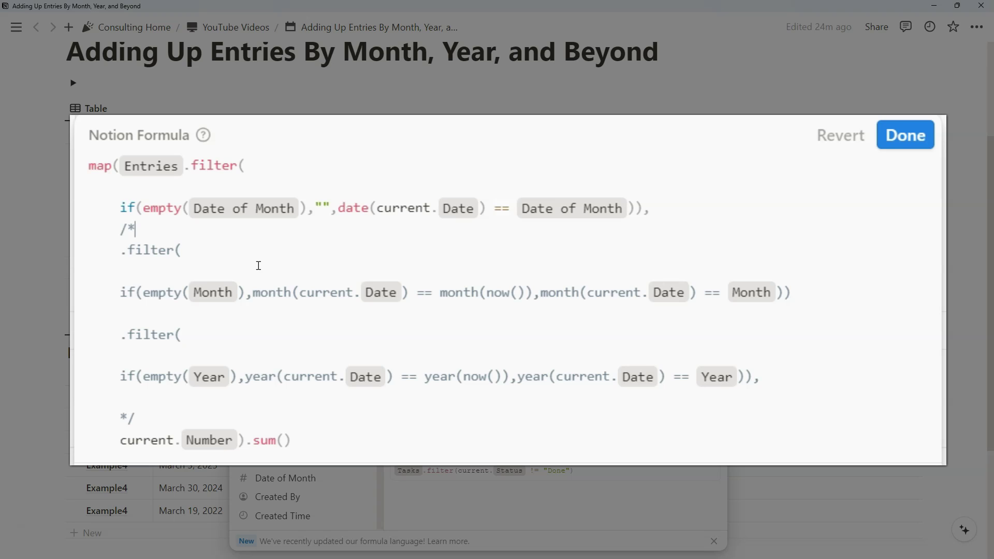
Change the project's Date of Month from 3 to 1.
left_click(901, 134)
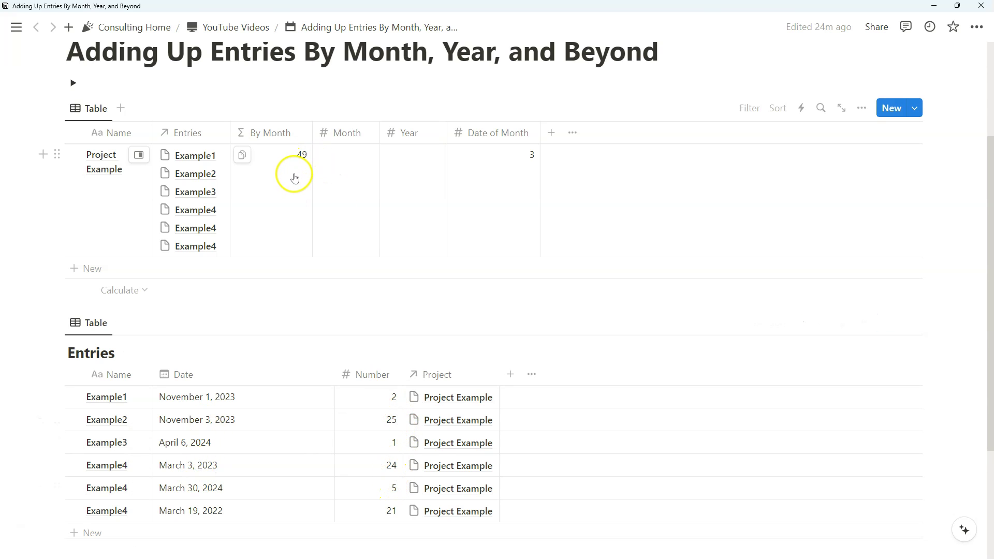
left_click(502, 189)
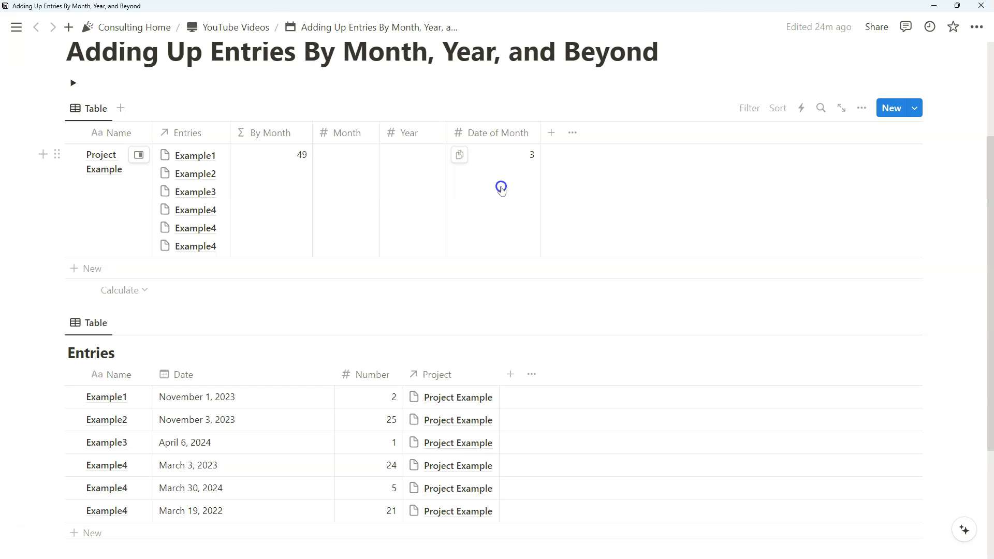
left_click(502, 187)
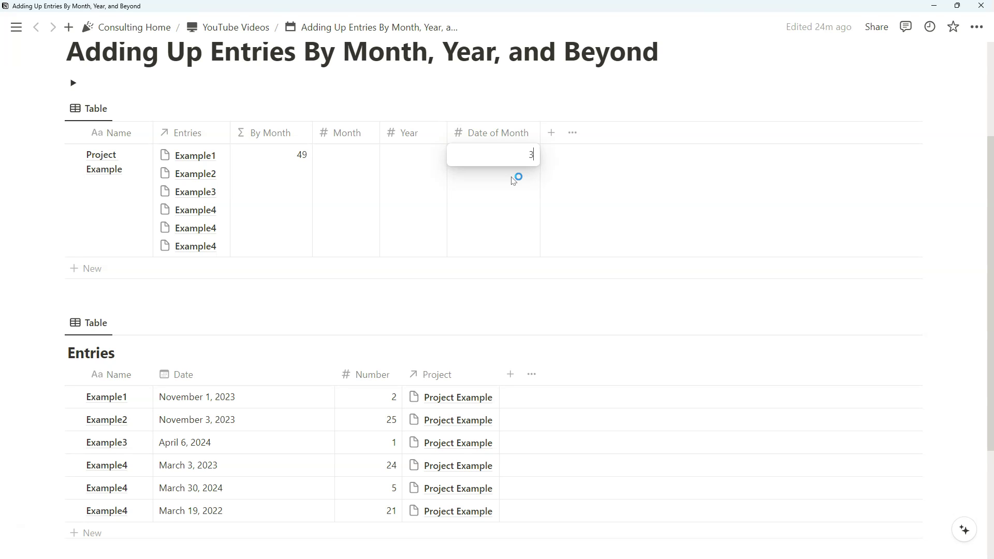
key("BackSpace")
type("1")
left_click(315, 273)
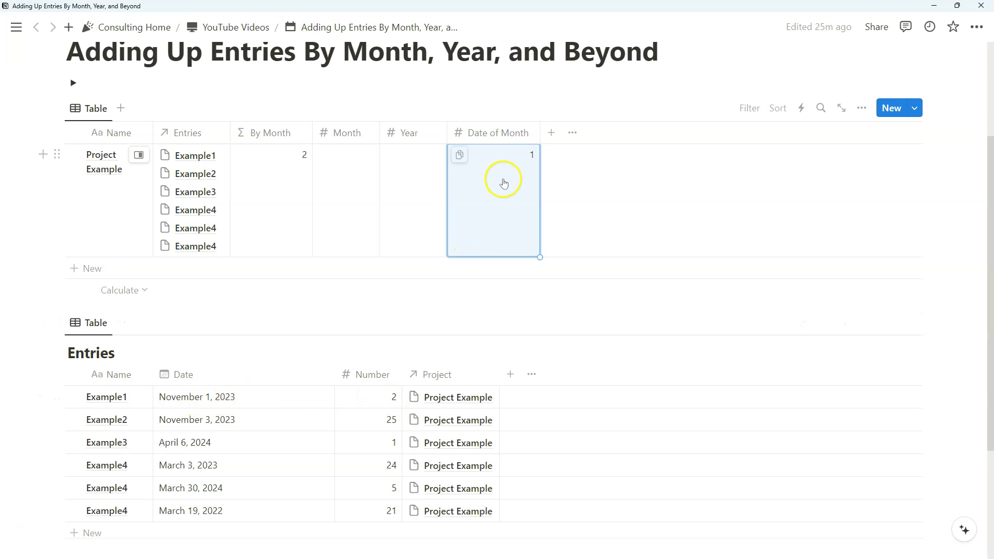
Inspect the By Month formula, now totalling 2, and close it.
left_click(285, 182)
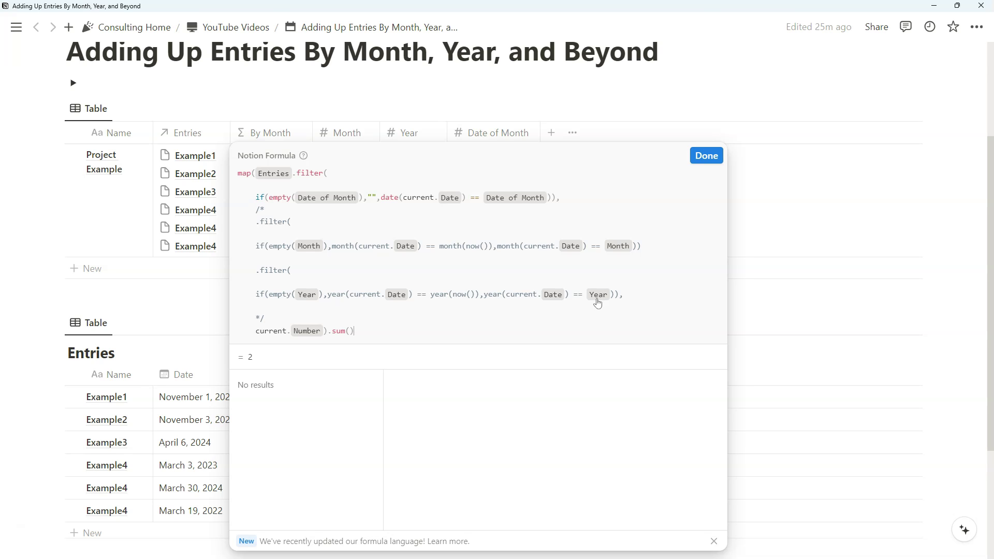
left_click(490, 136)
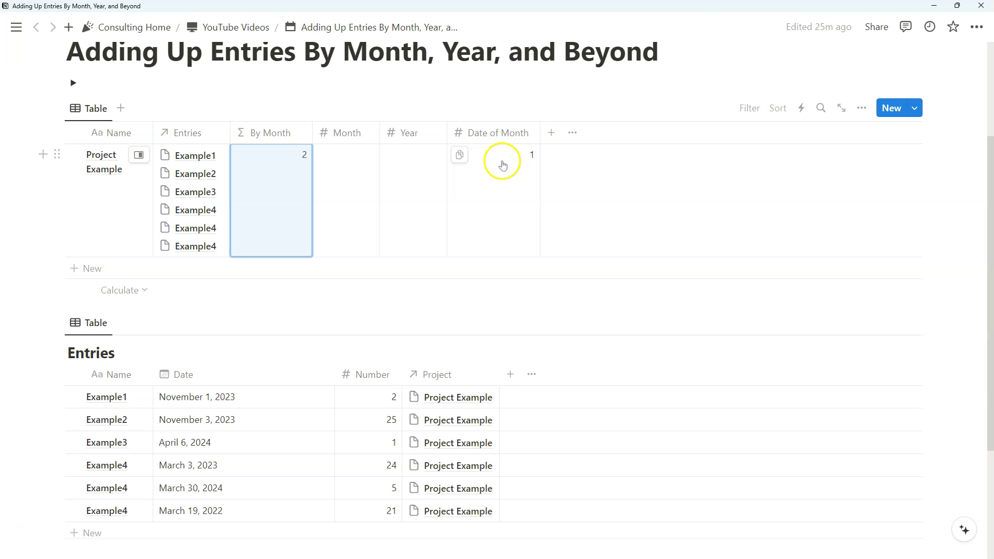
key("Return")
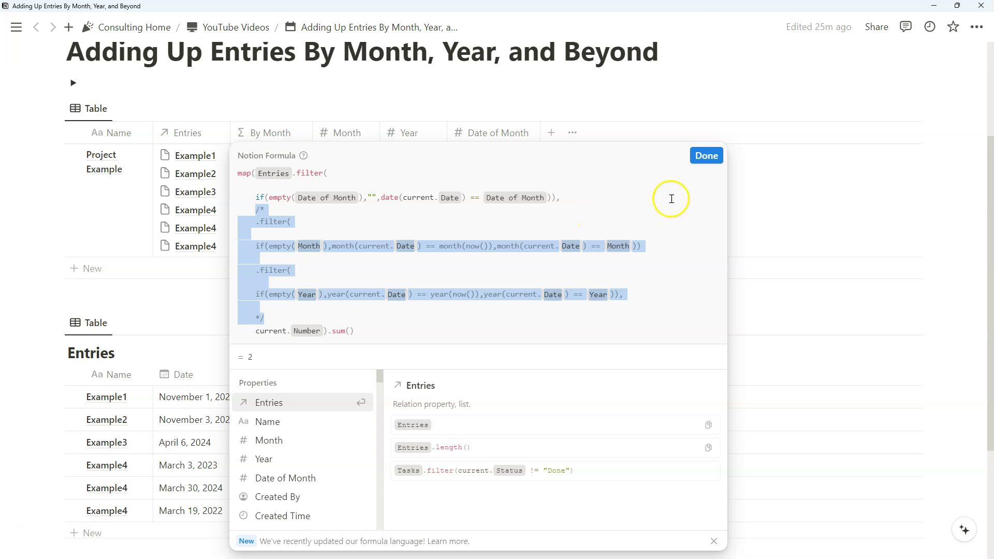
left_click(706, 156)
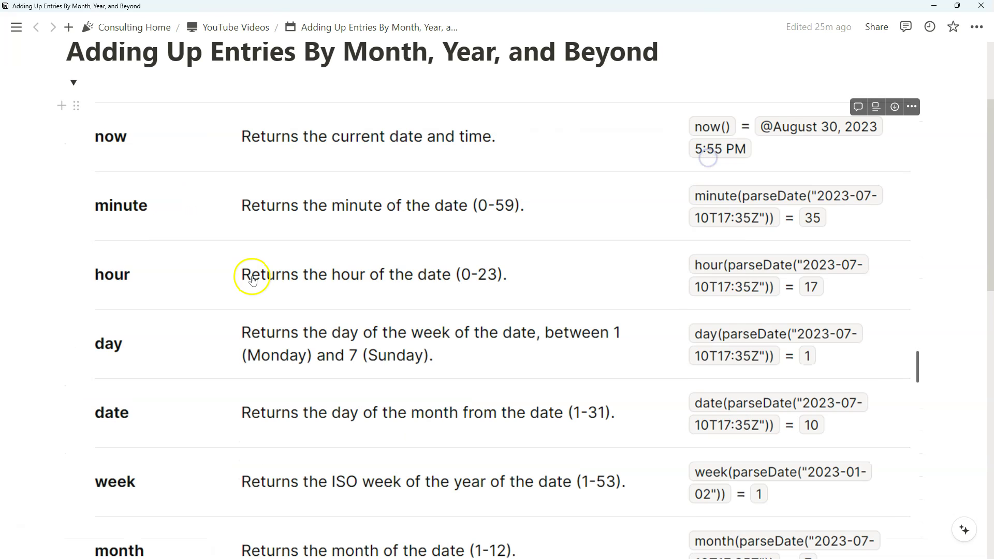
Collapse the reference toggle, open By Month, and select the Date of Month condition line.
scroll(252, 279, "down", 1)
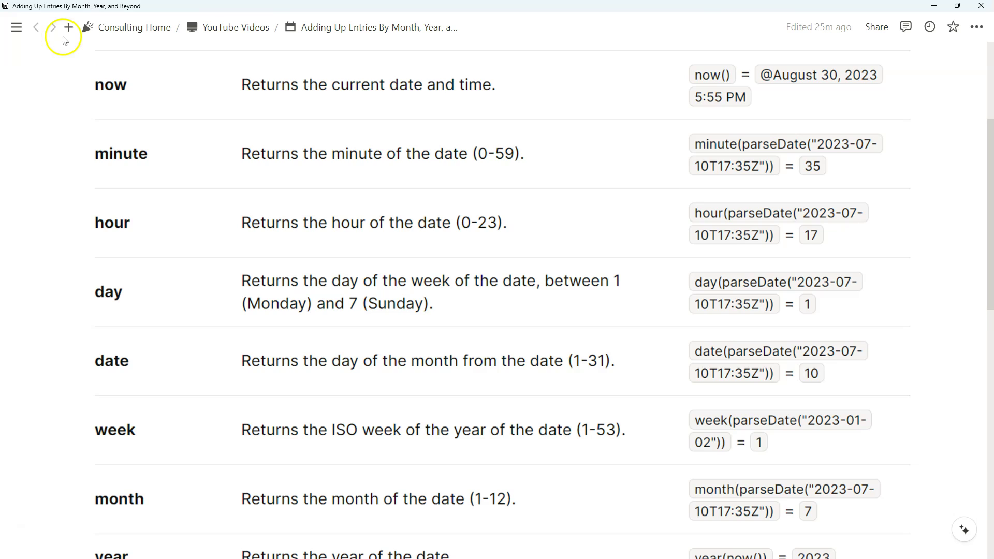
scroll(72, 57, "up", 2)
left_click(72, 133)
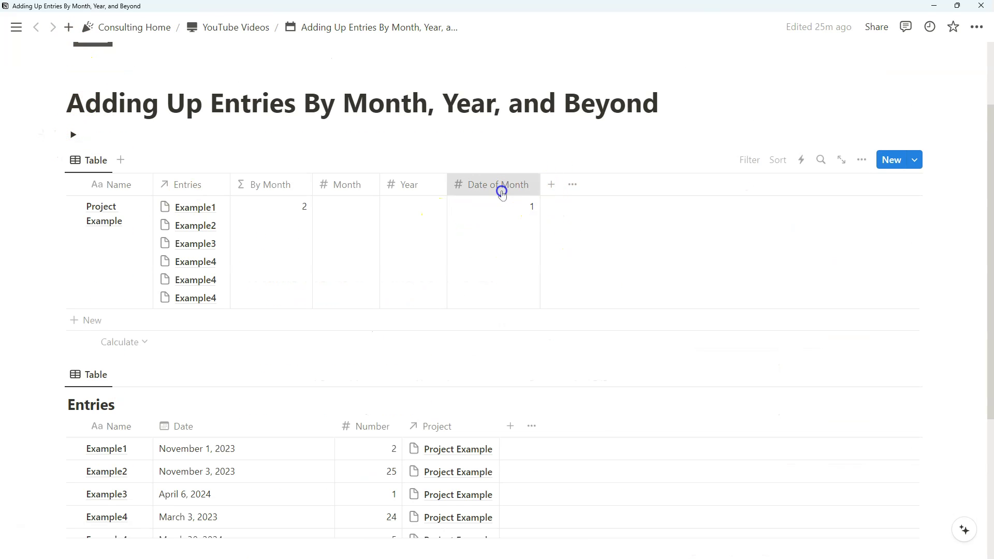
left_click(501, 187)
left_click(239, 250)
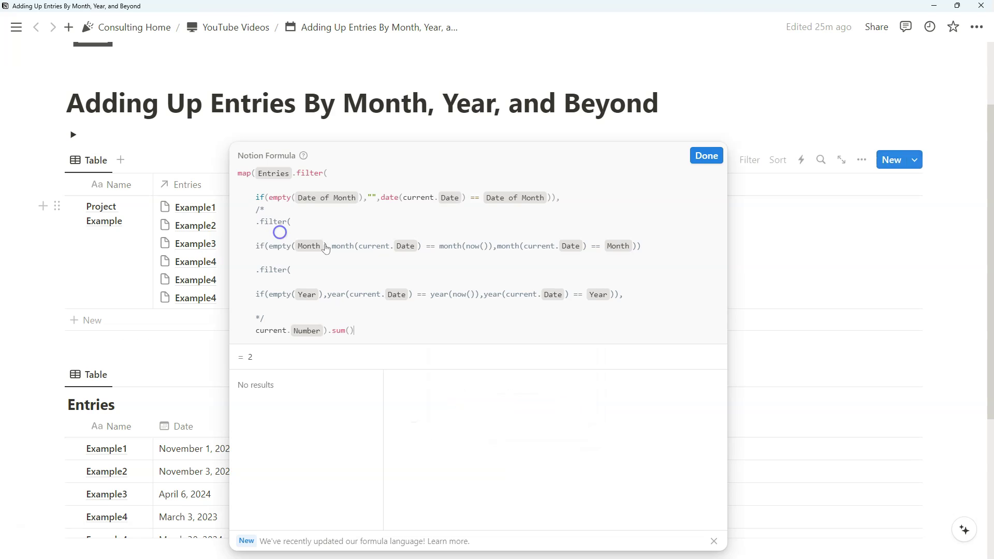
left_click_drag(255, 197, 577, 197)
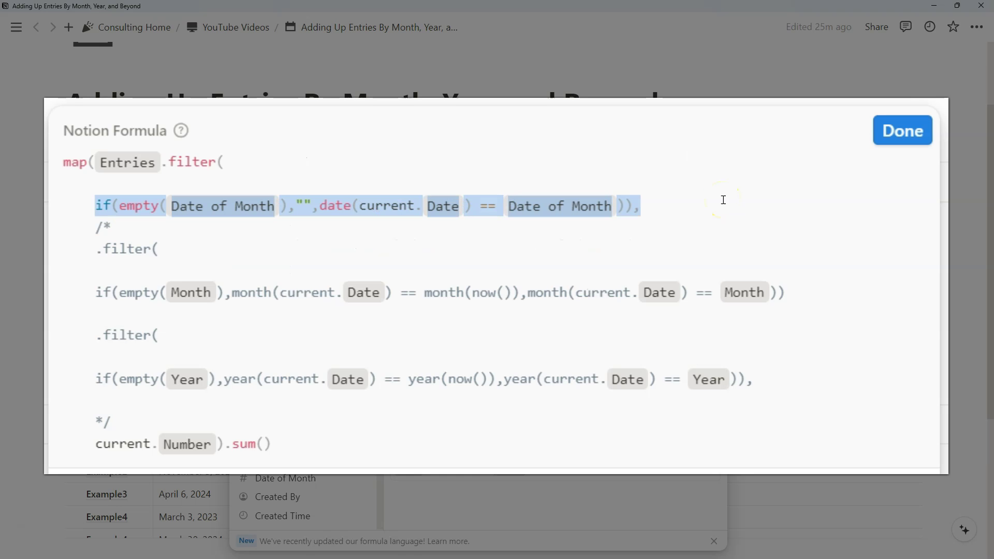
left_click(355, 202)
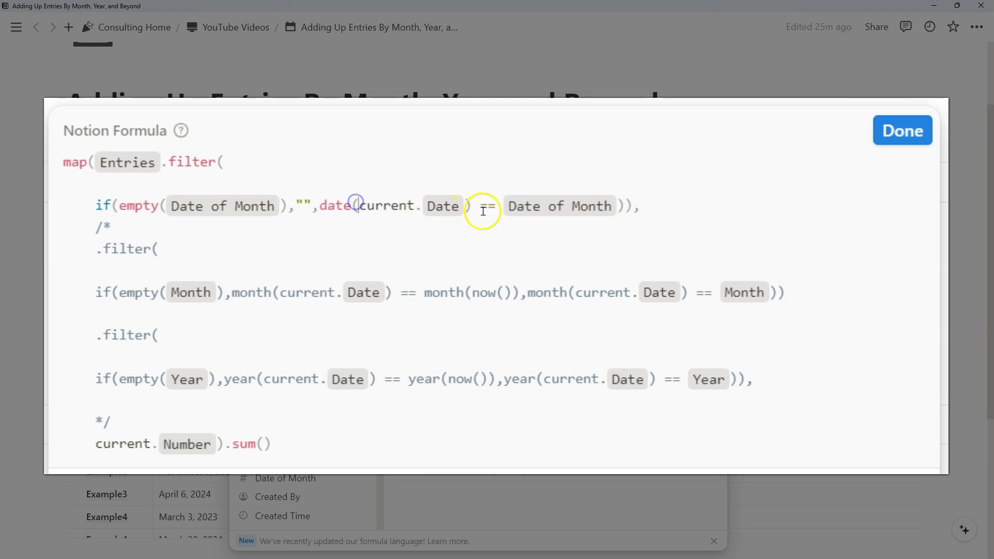
left_click_drag(633, 204, 87, 202)
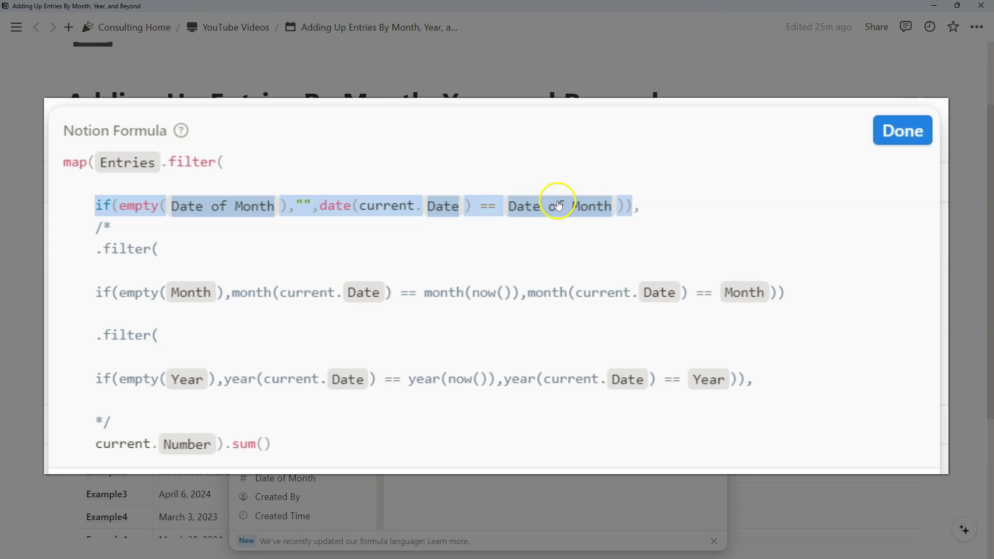
left_click(638, 208)
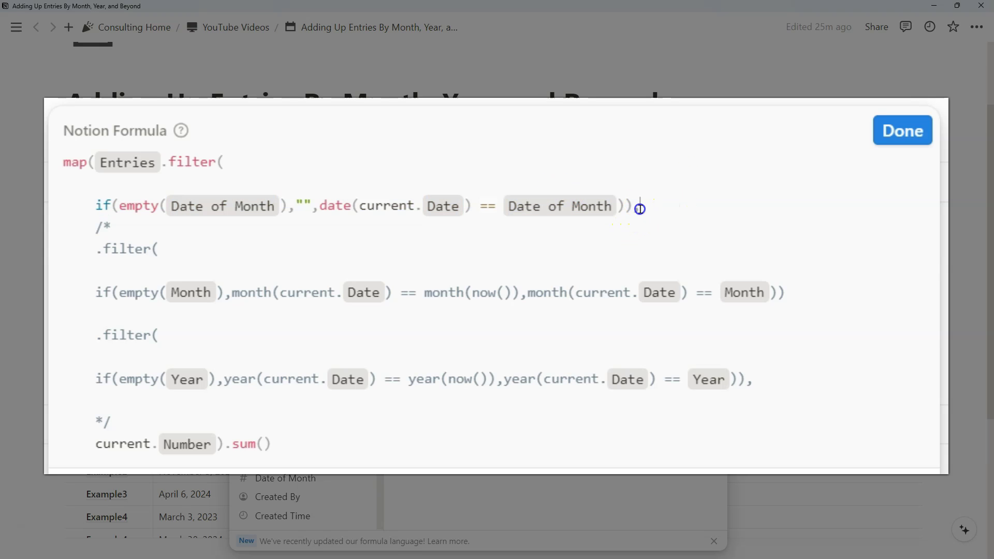
Add a new .filter( line and paste the Date of Month condition under it with a comma.
key("Return")
key("Return")
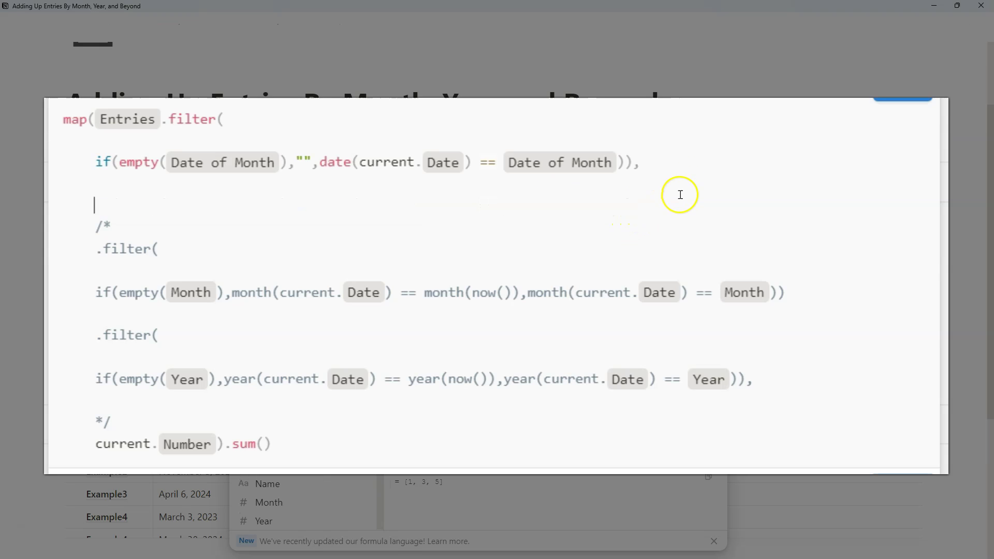
type(".filter(")
key("Return")
key("Return")
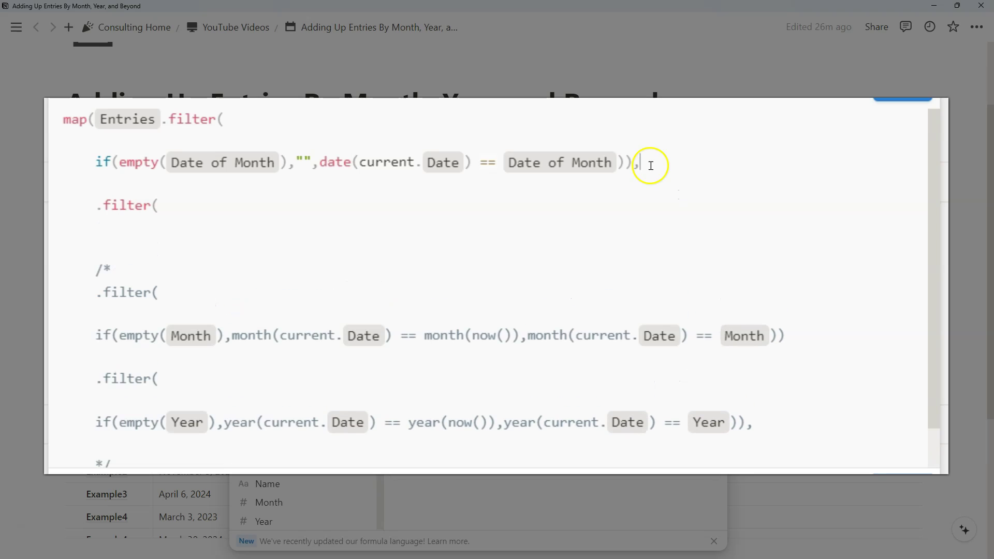
left_click(637, 162)
key("shift+Home")
key("ctrl+c")
left_click(241, 248)
key("ctrl+v")
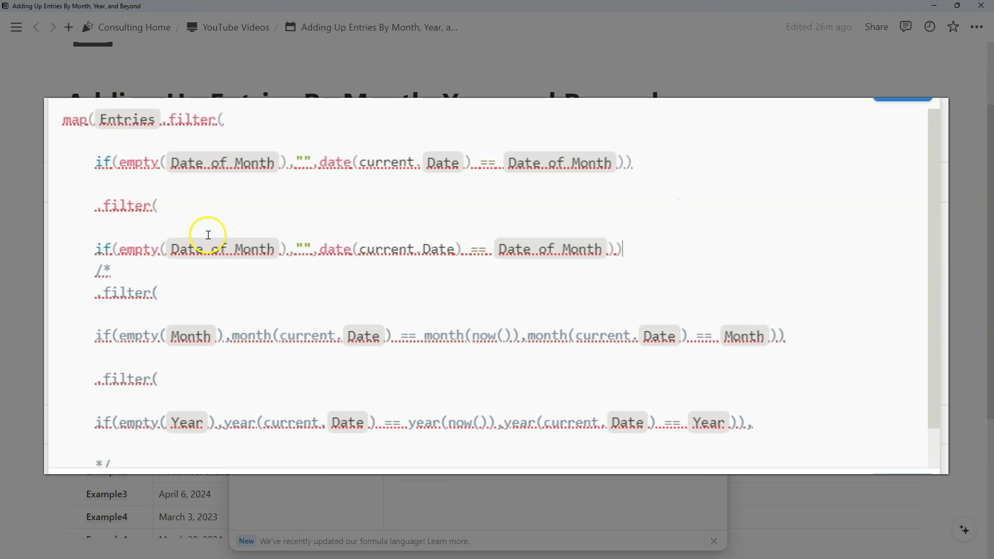
type(",")
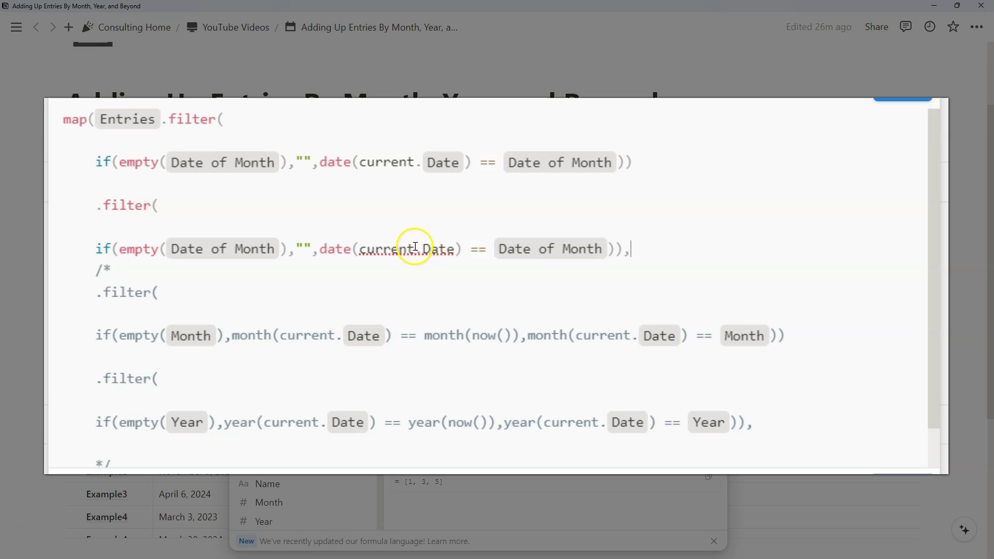
Turn the pasted plain Date reference into a Date property chip and close the editor.
left_click(455, 248)
key("BackSpace")
key("BackSpace")
key("BackSpace")
key("BackSpace")
type("date")
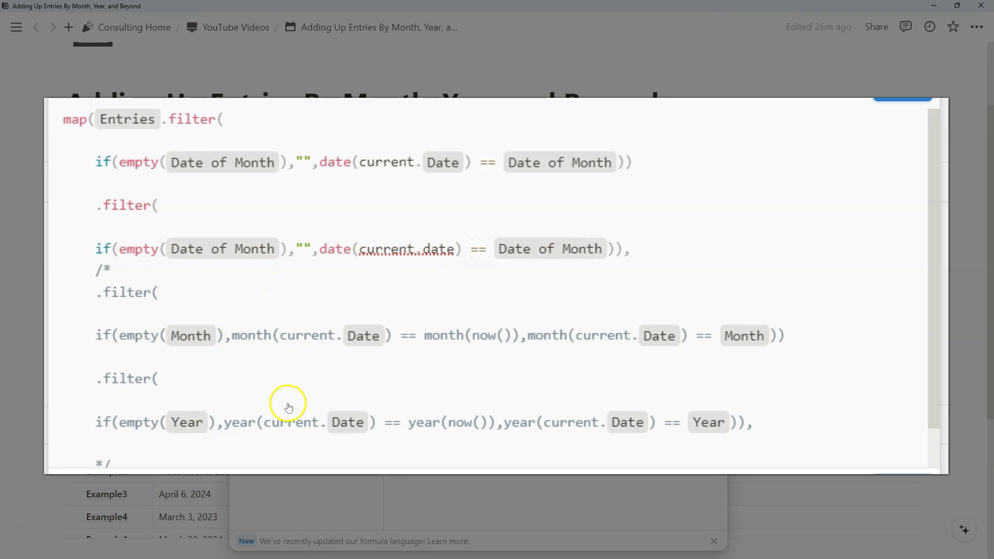
left_click(288, 405)
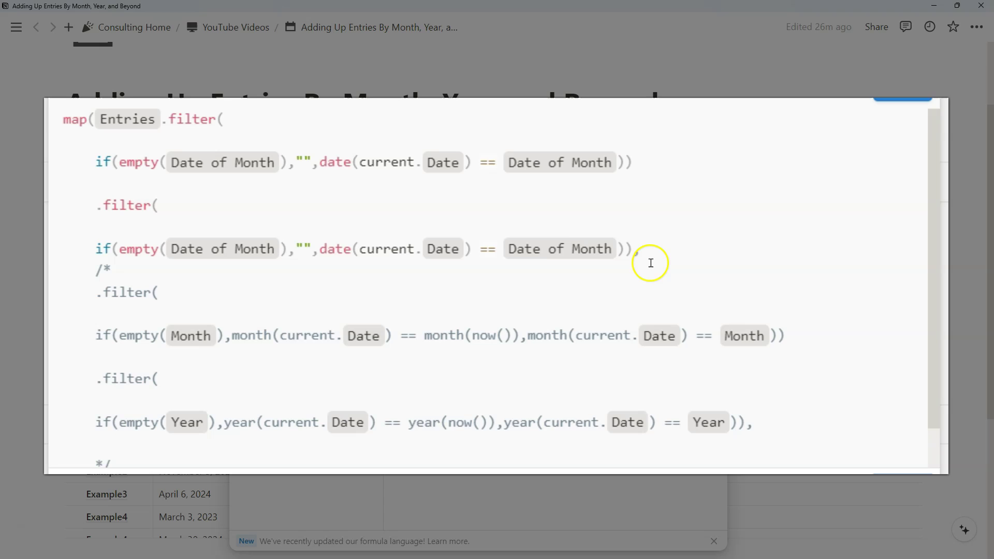
key("Escape")
Rewrite the second condition to use the week function with the Week of the Year property.
left_click(73, 133)
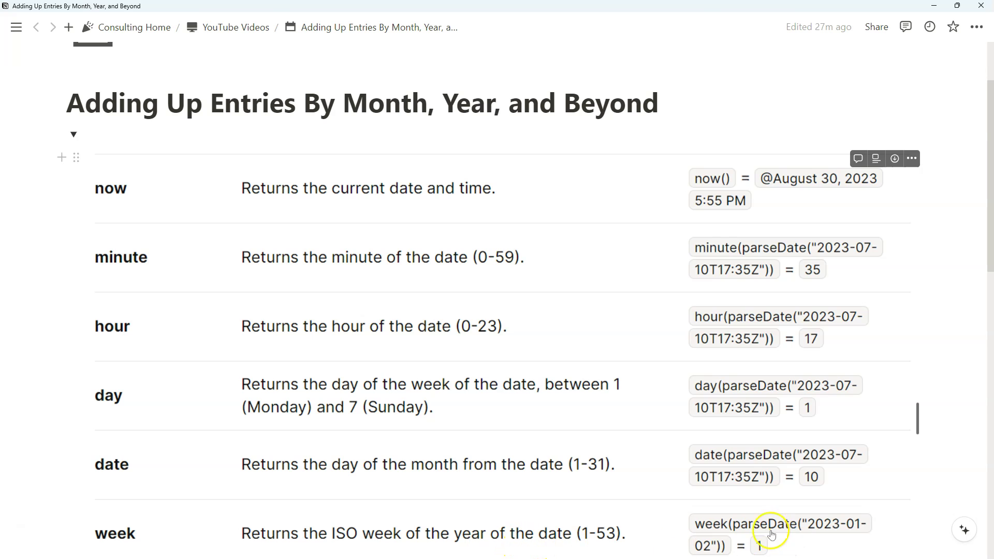
left_click(73, 134)
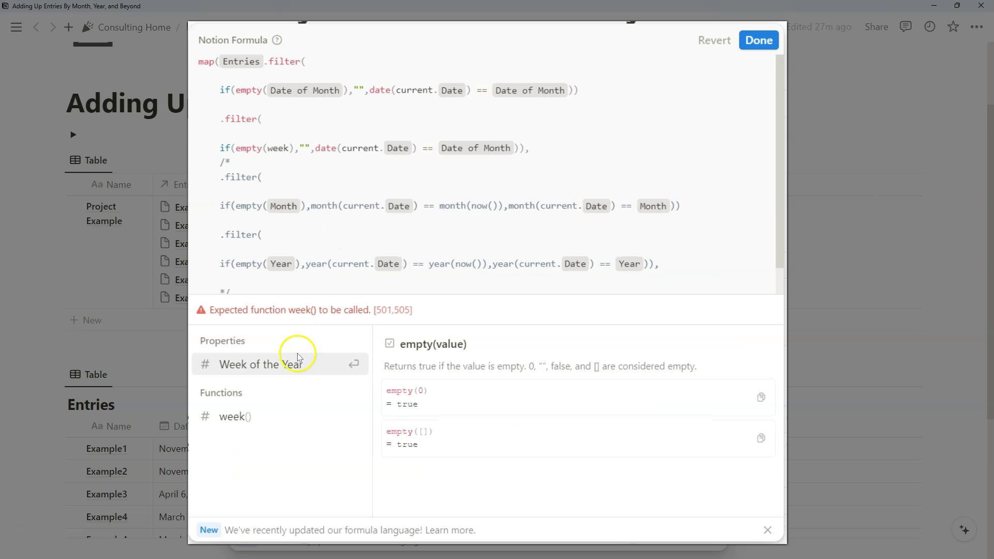
left_click(296, 357)
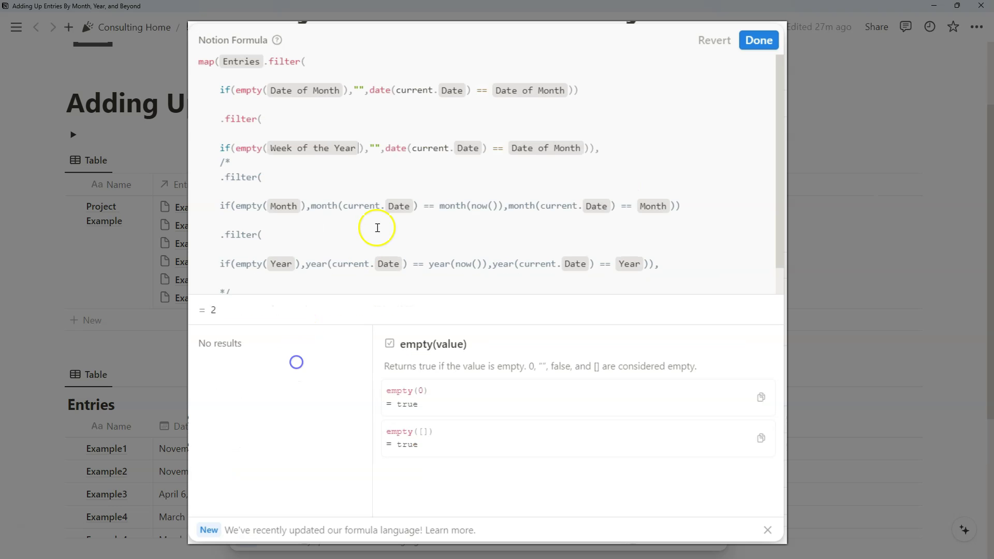
double_click(395, 149)
type("week")
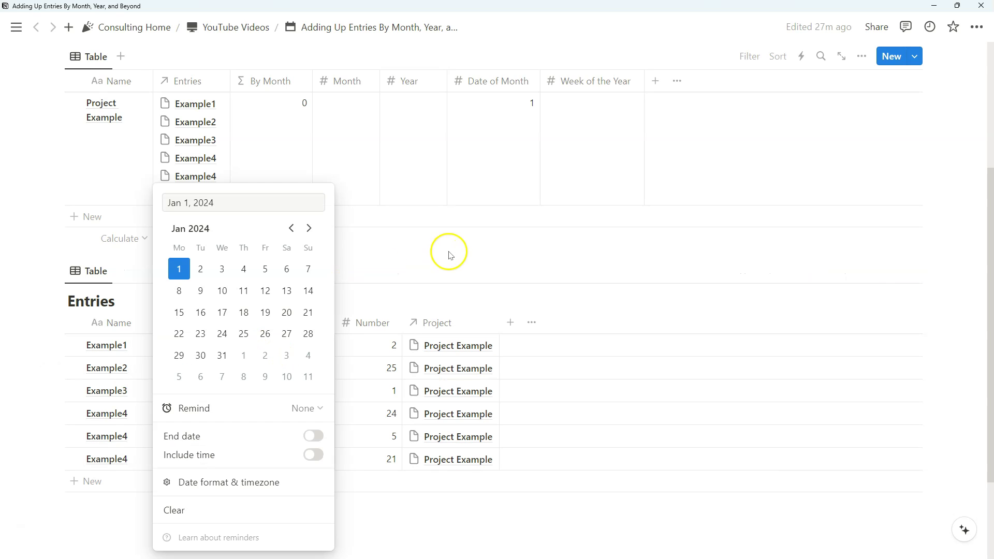
left_click(448, 252)
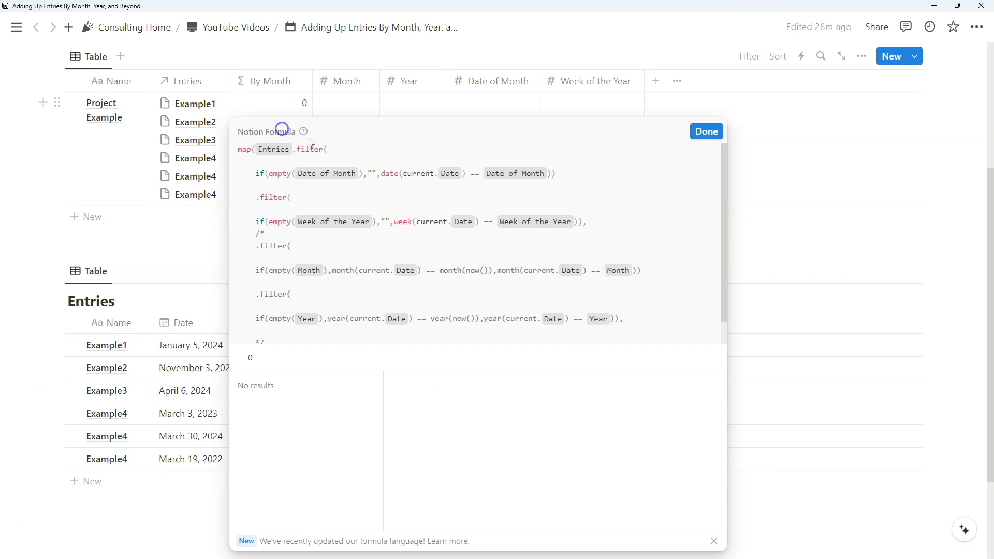
Comment out the Date of Month filter with /* and apply the formula.
left_click(342, 156)
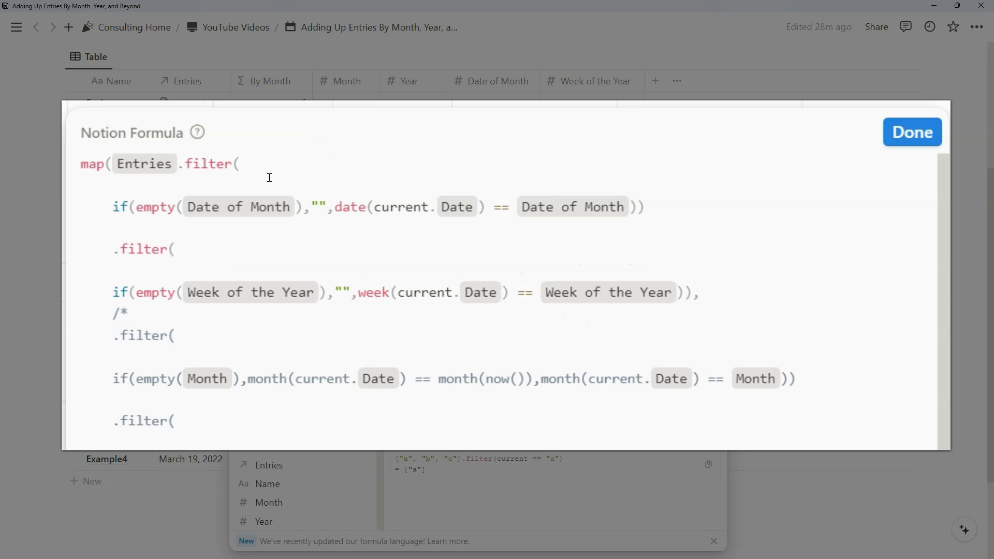
type("/*")
left_click(236, 252)
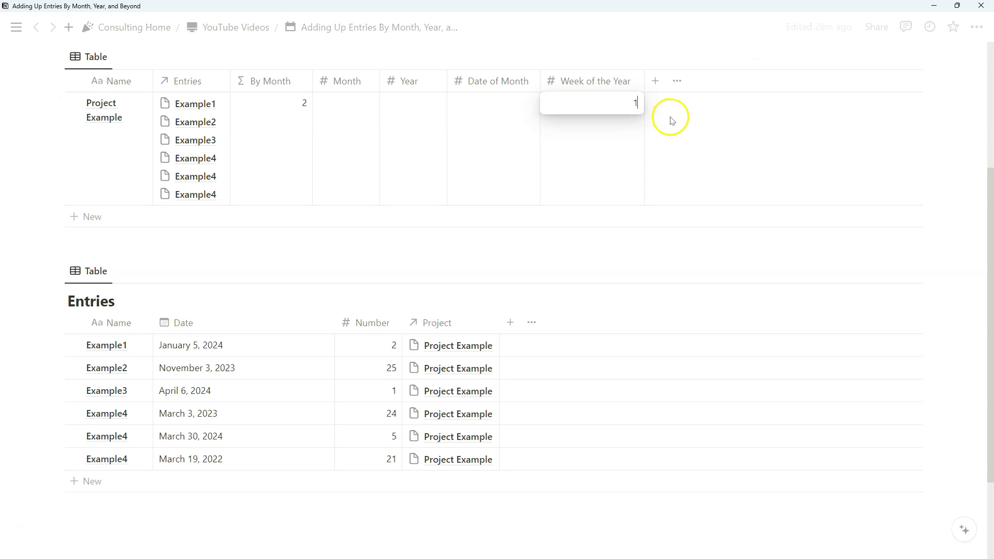
left_click(673, 116)
left_click(273, 133)
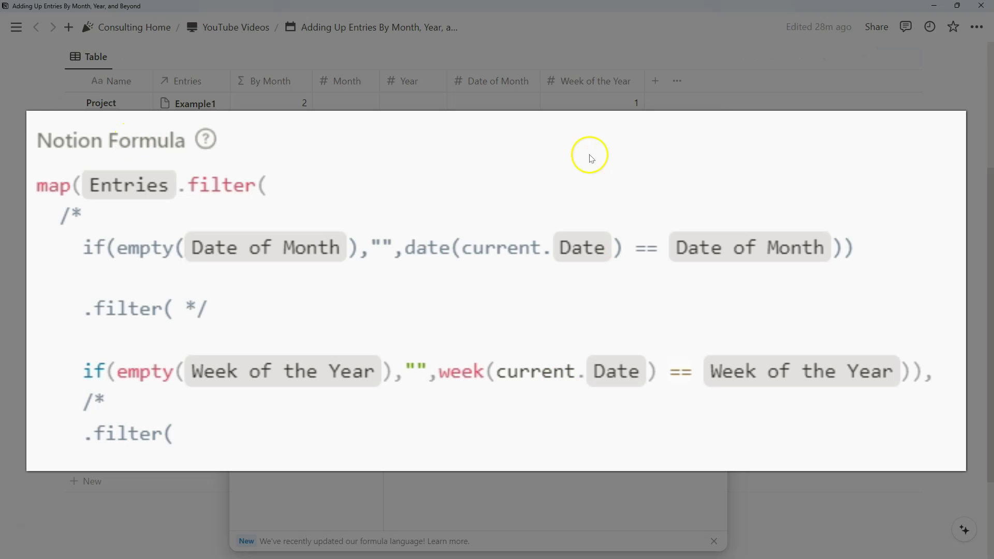
left_click(262, 187)
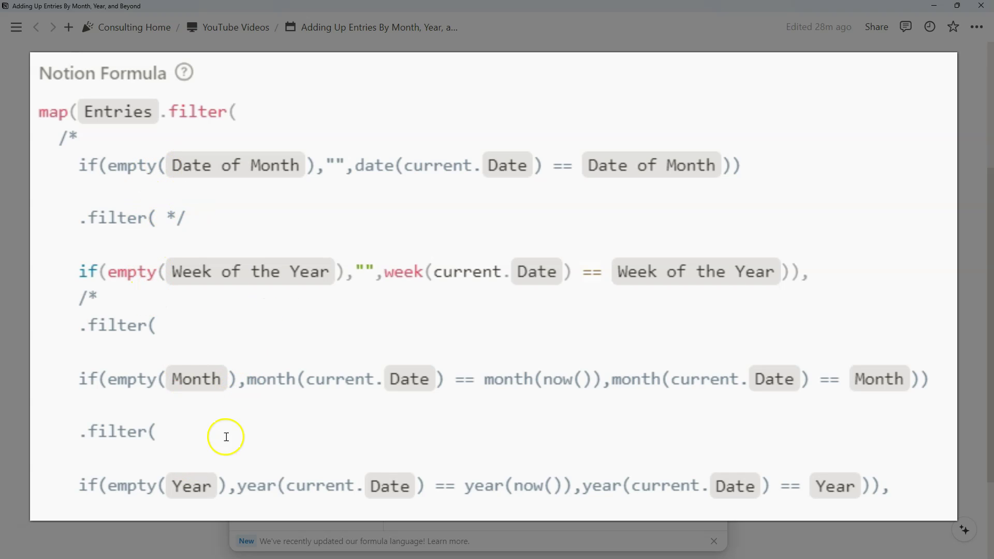
left_click(707, 137)
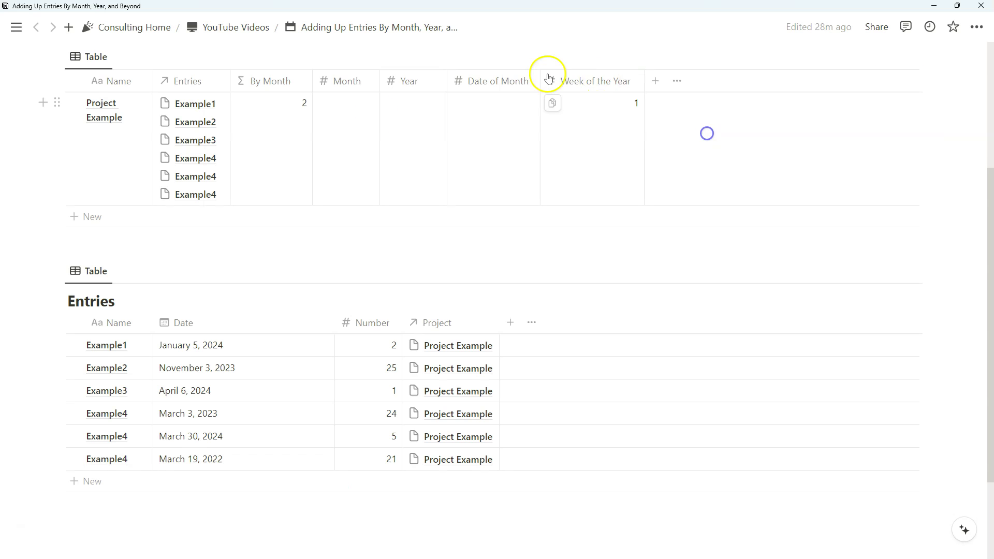
scroll(395, 233, "up", 1)
scroll(384, 213, "down", 1)
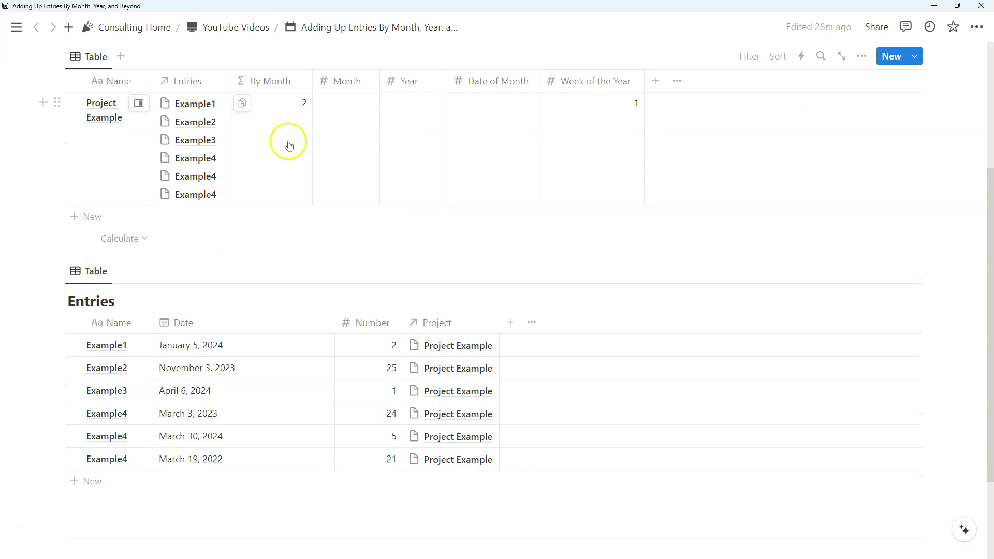
left_click(281, 83)
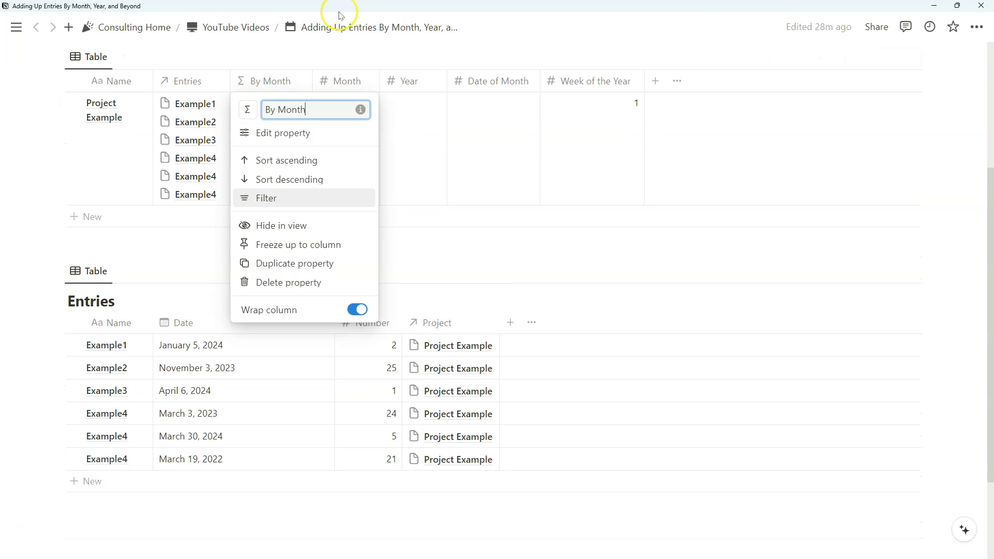
left_click(311, 53)
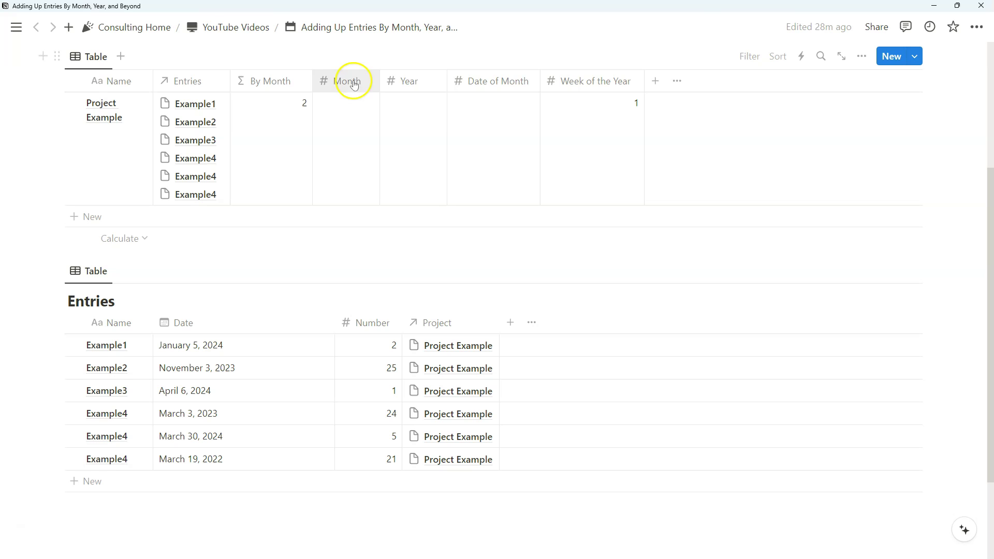
left_click(281, 85)
left_click(264, 131)
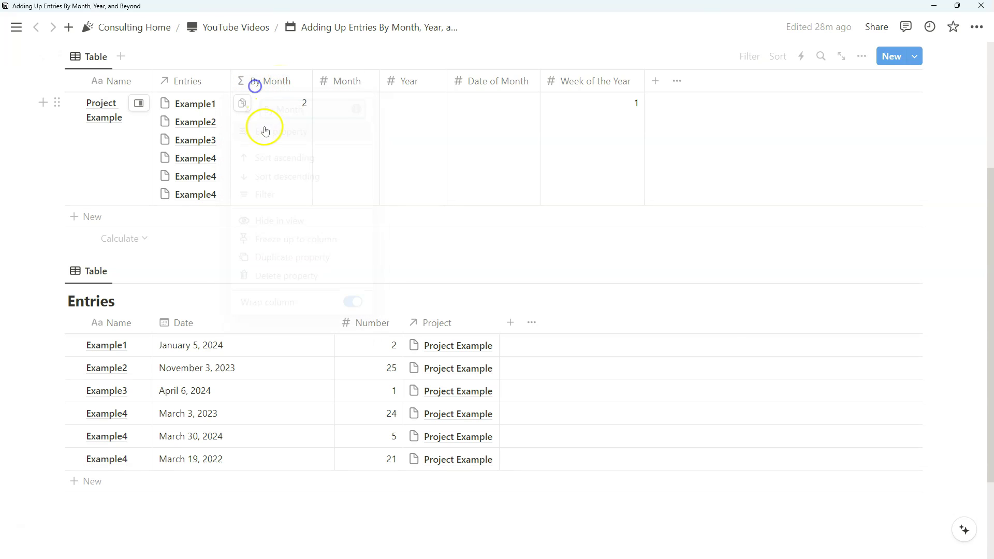
left_click(718, 128)
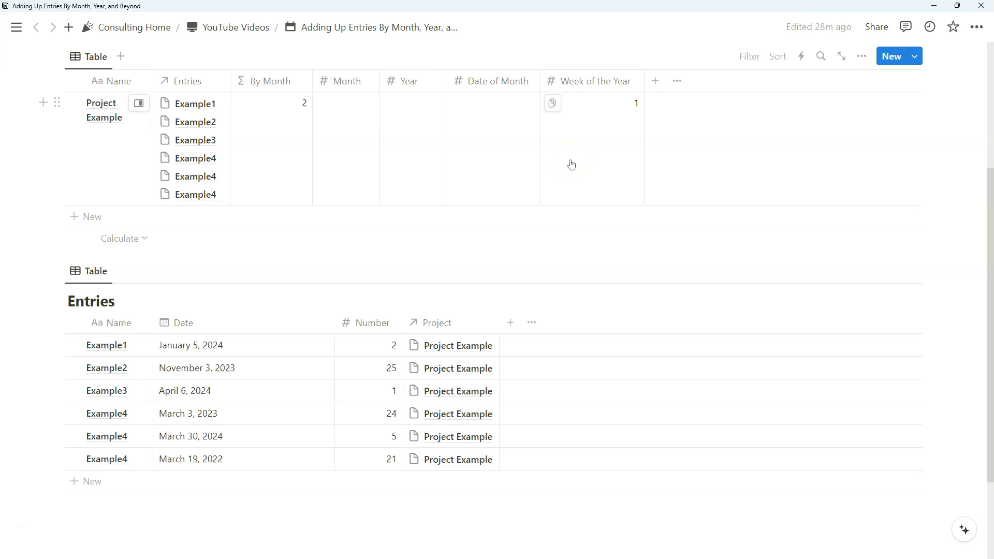
scroll(282, 120, "down", 1)
scroll(286, 120, "up", 3)
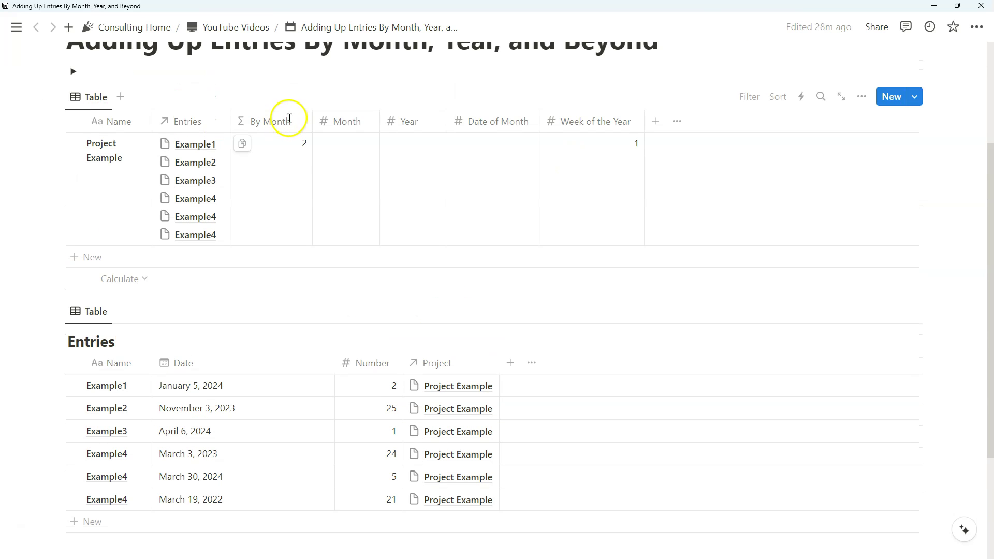
Replace .sum() and Number in the By Month formula with current.Name, showing Example1.
left_click(311, 184)
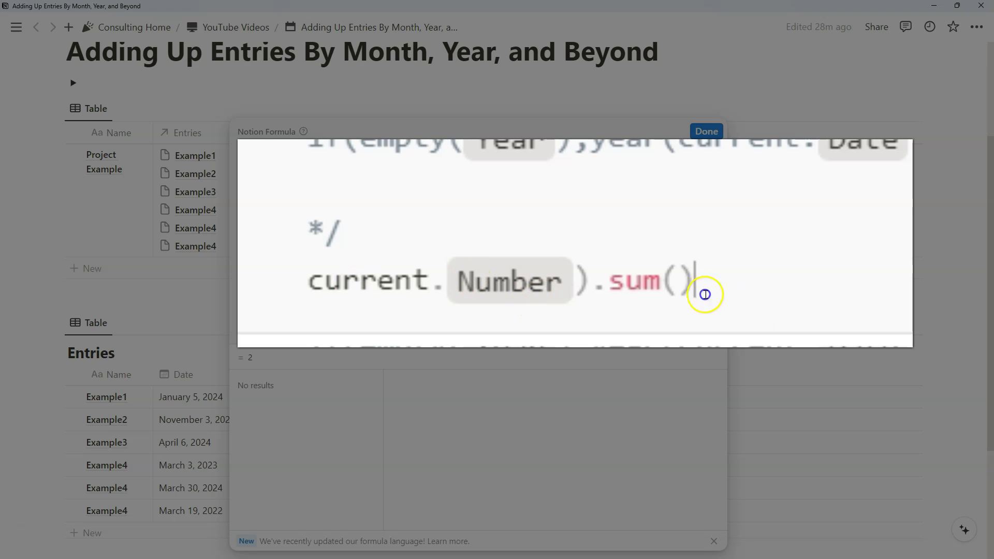
left_click_drag(356, 332, 330, 333)
key("BackSpace")
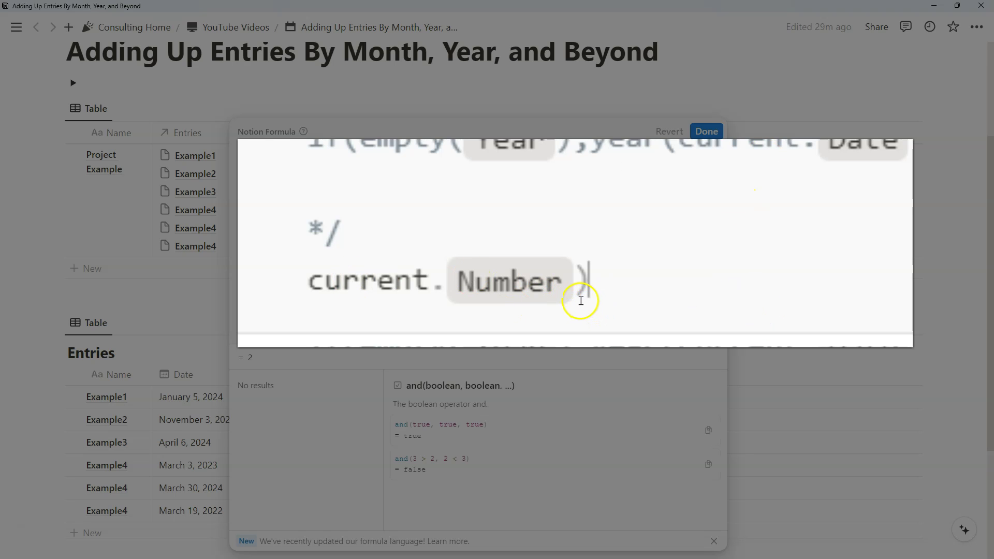
key("BackSpace")
scroll(166, 318, "down", 2)
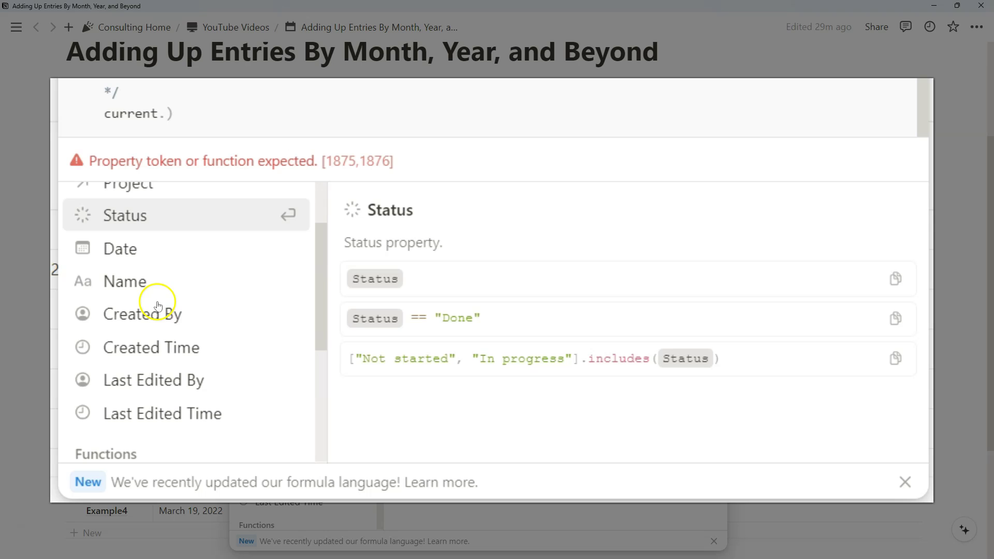
scroll(181, 324, "up", 2)
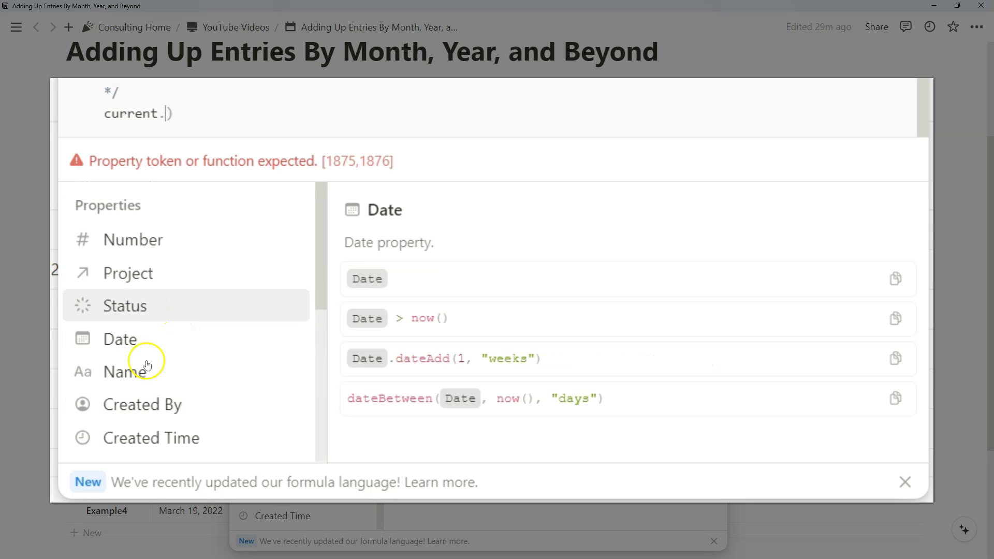
left_click(167, 373)
key("Escape")
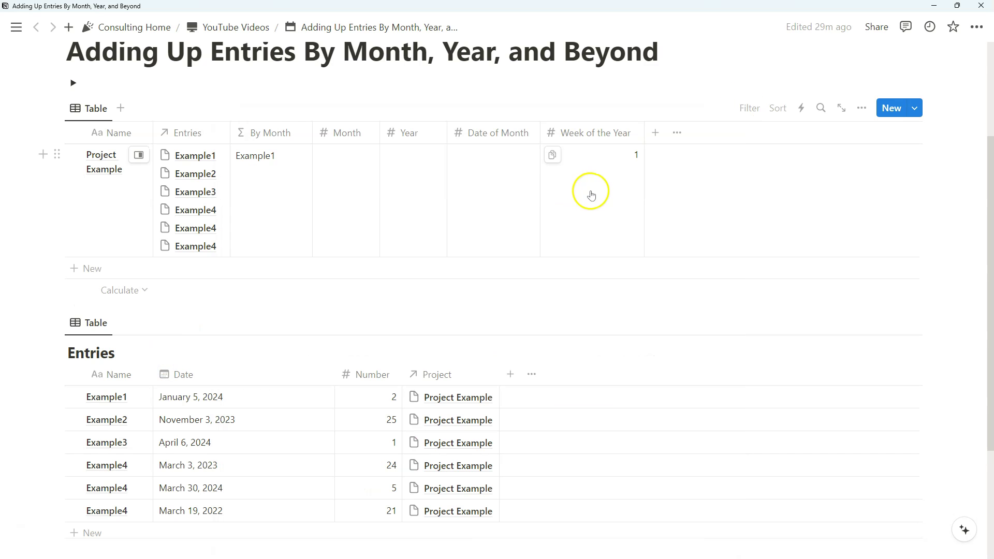
left_click(264, 167)
left_click(707, 132)
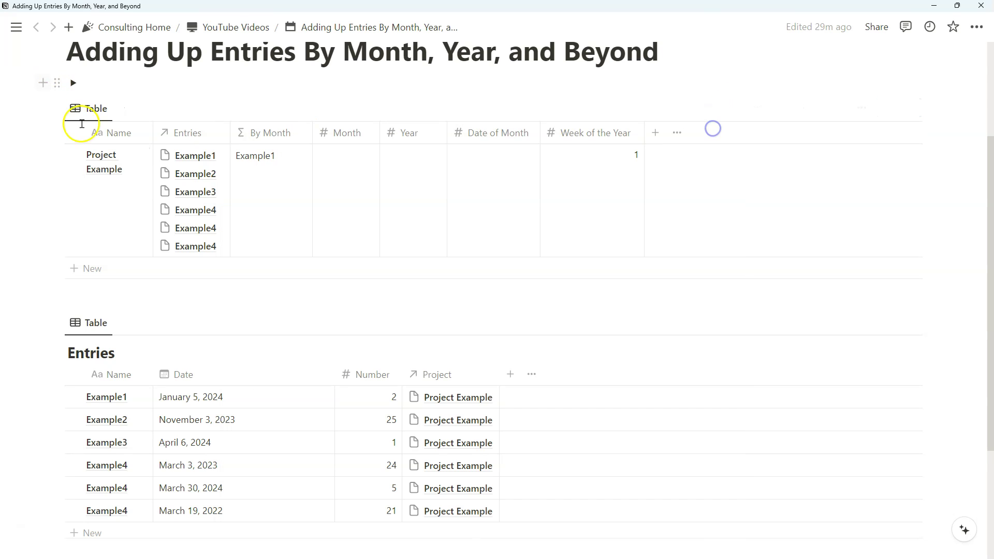
Append .length() after current.Name) in the By Month formula to count matches as 1.
left_click(270, 167)
scroll(402, 258, "down", 3)
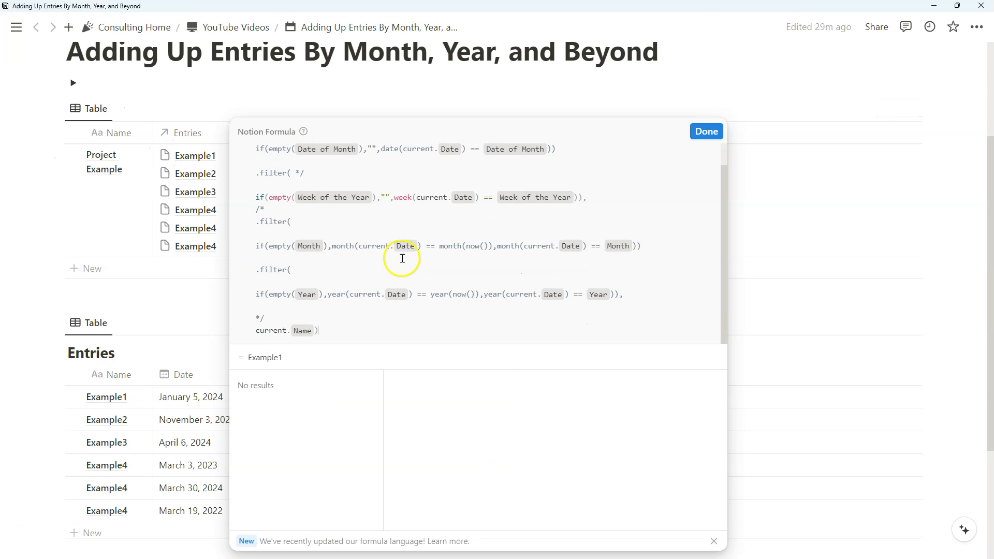
left_click(318, 331)
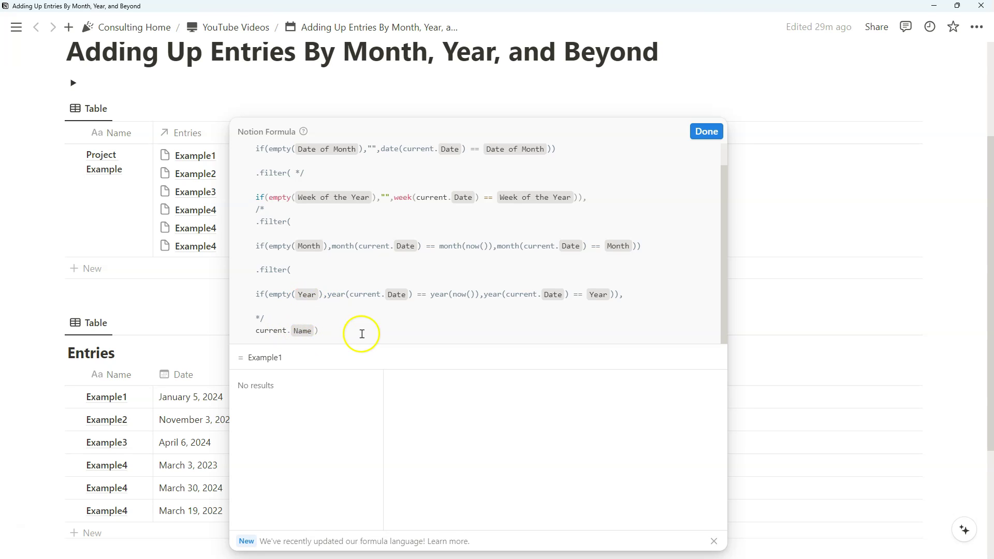
type(".length(")
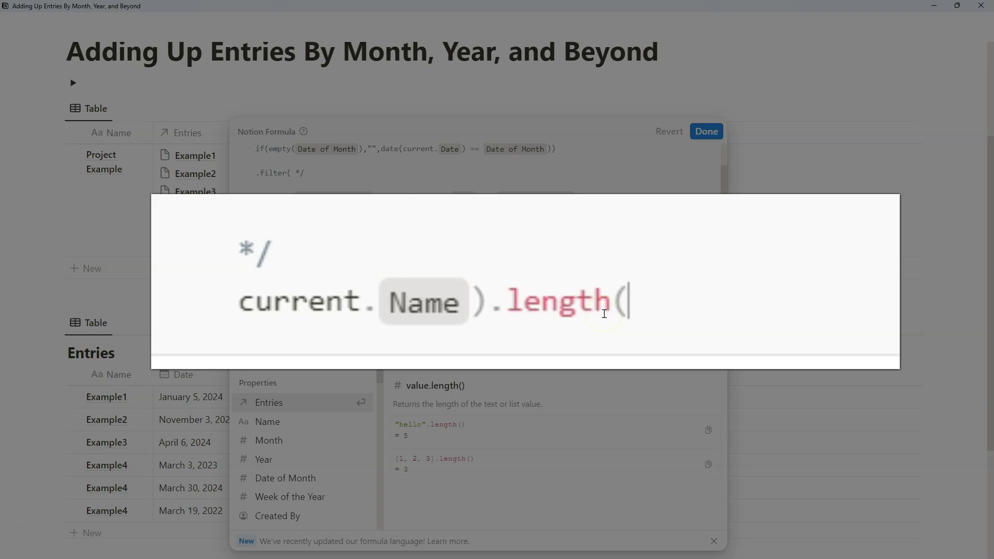
type(")")
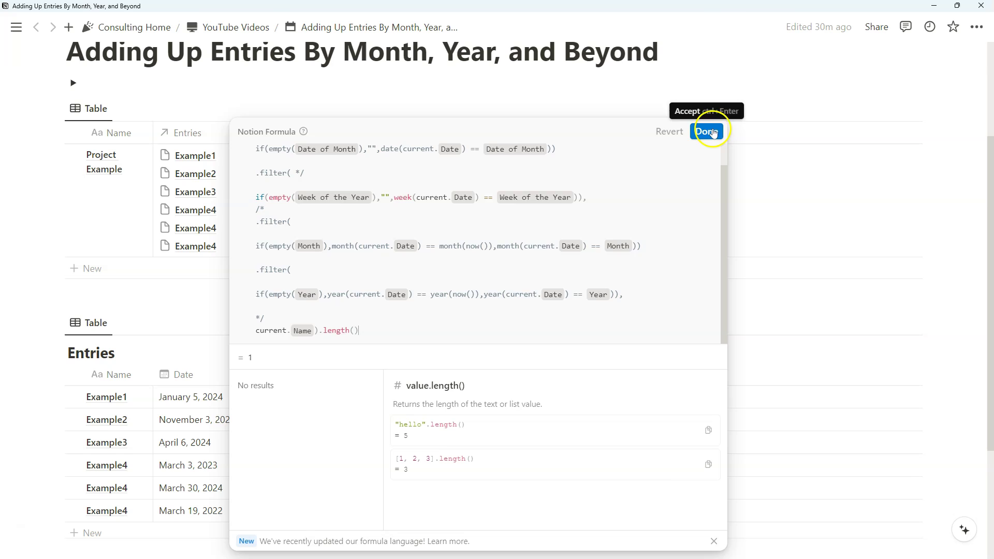
left_click(714, 133)
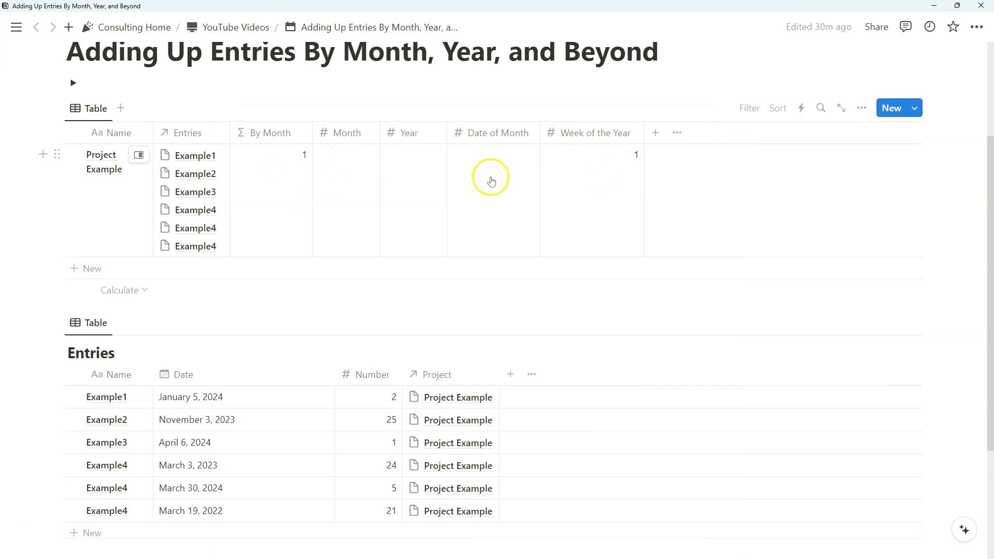
Delete the 1 from the project's Week of the Year cell, dropping By Month to 0.
left_click(616, 171)
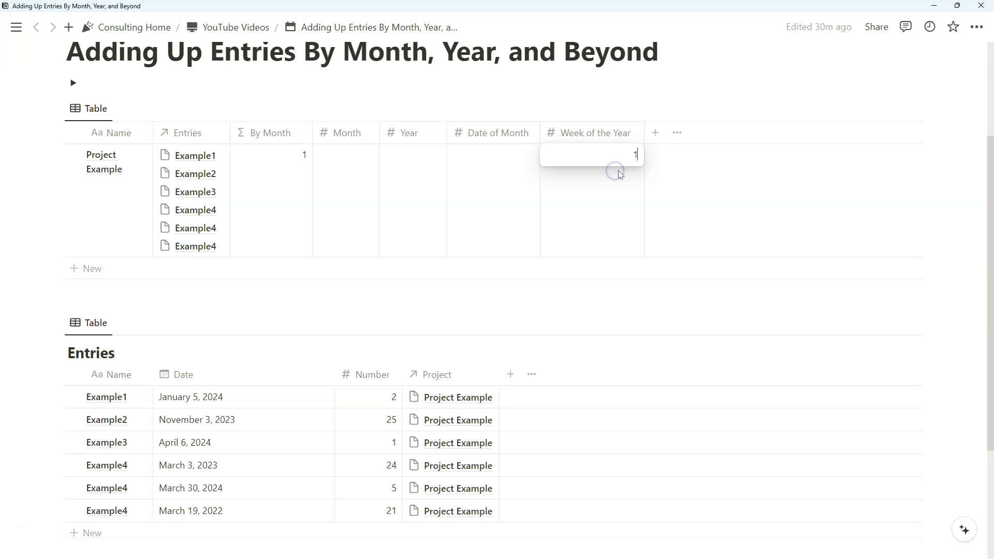
key("BackSpace")
key("Escape")
key("Left")
key("Left")
scroll(990, 205, "up", 1)
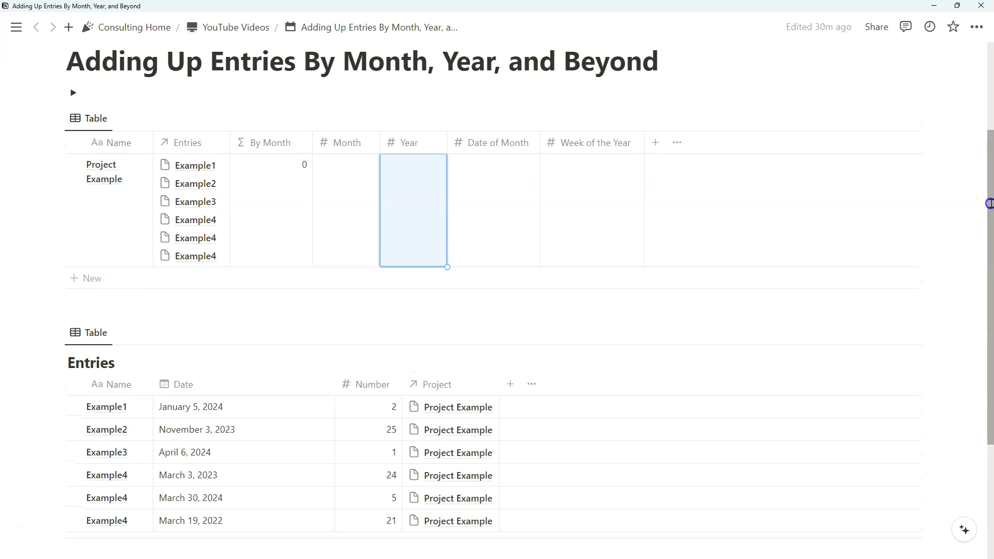